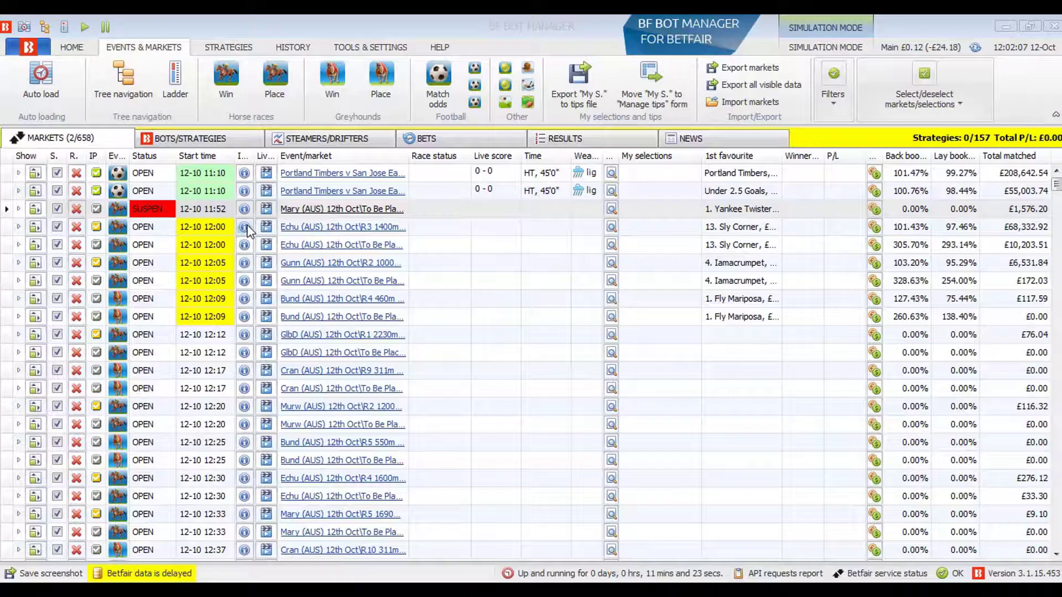
Step: Read the market information and market details for the Echu (AUS) 12th Oct R3 1400m market, then close them
click(464, 419)
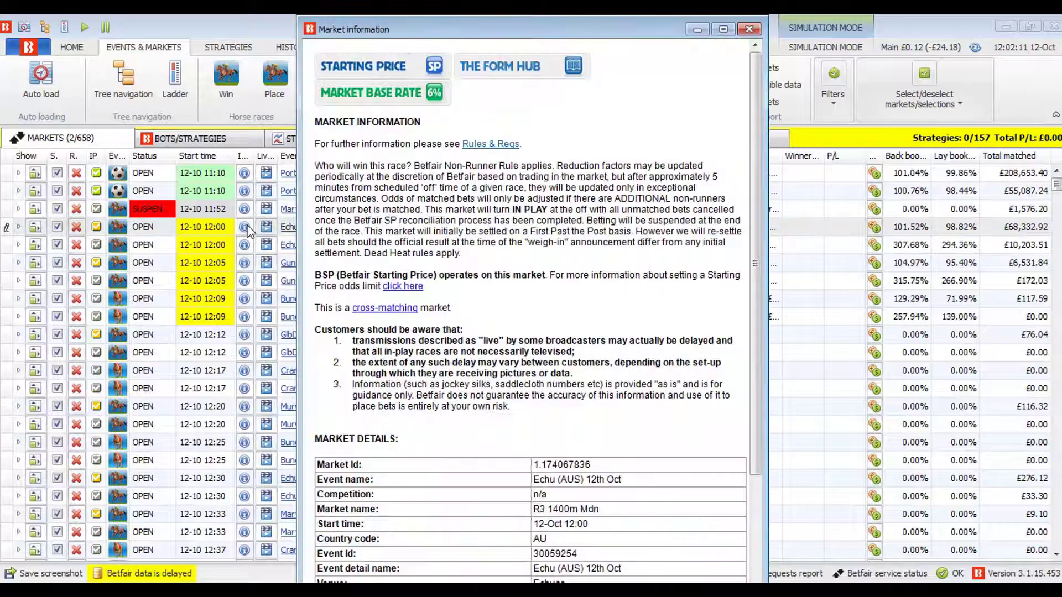
scroll(629, 219, down, 5)
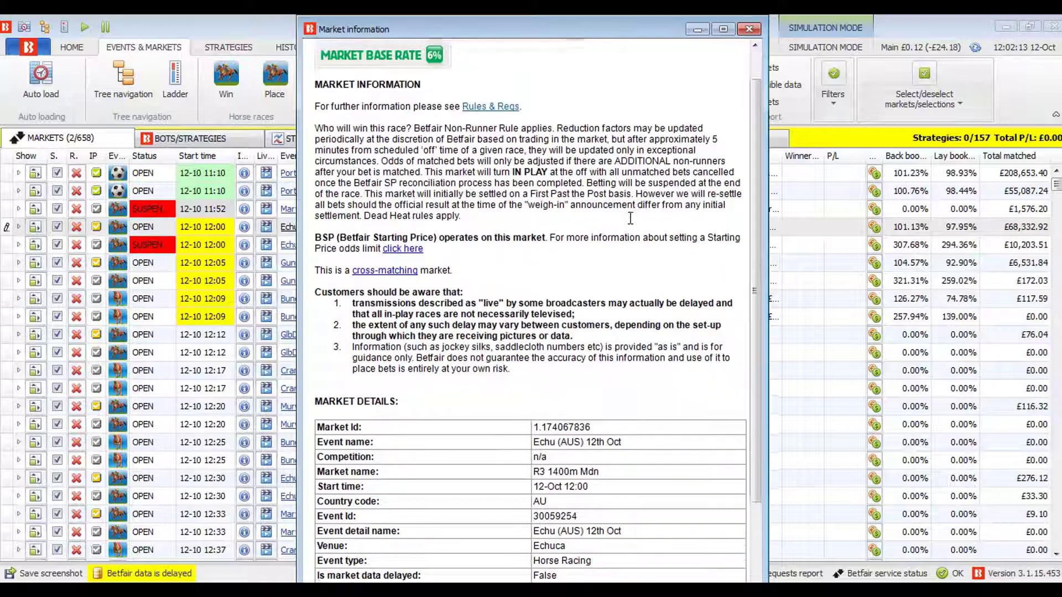
scroll(630, 220, up, 5)
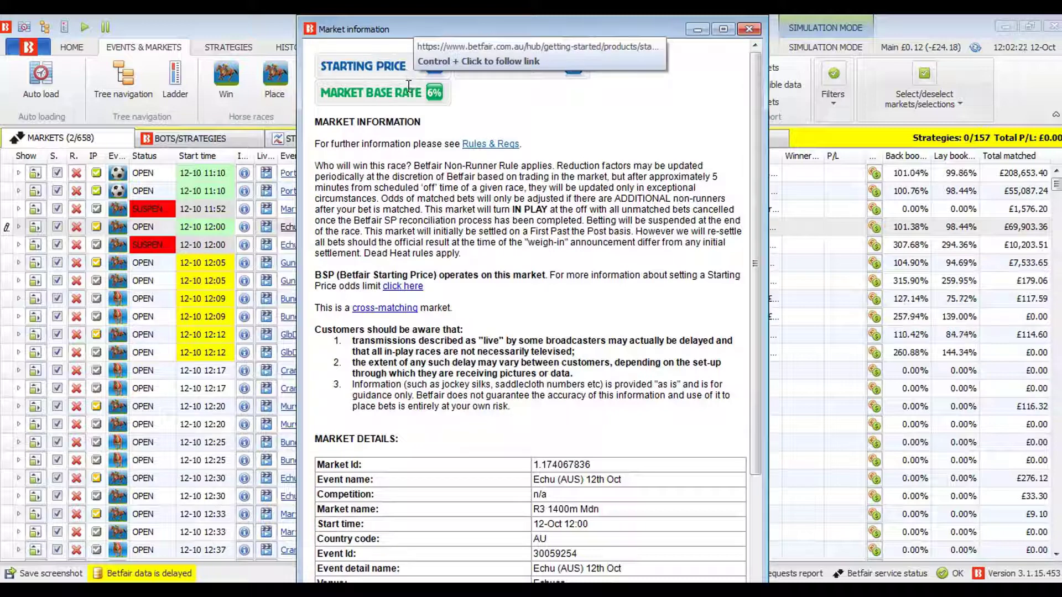
scroll(540, 150, down, 4)
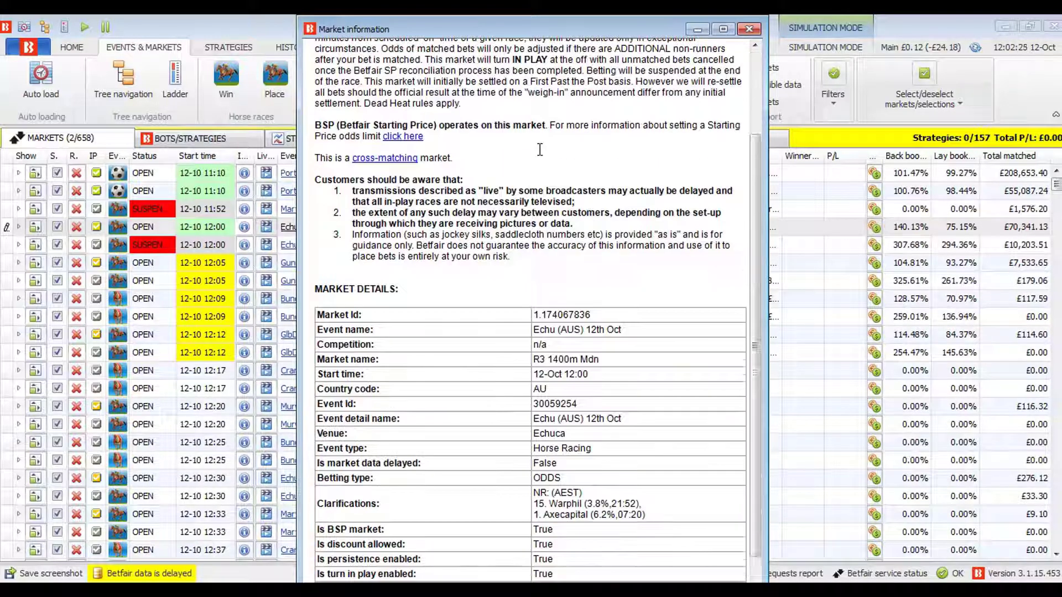
scroll(592, 285, down, 1)
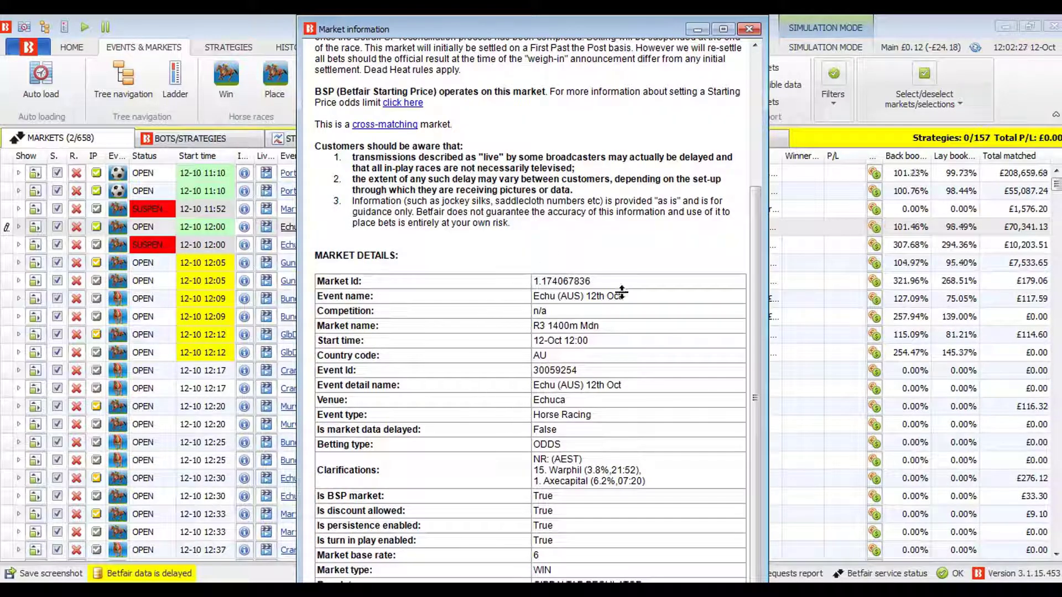
key(Escape)
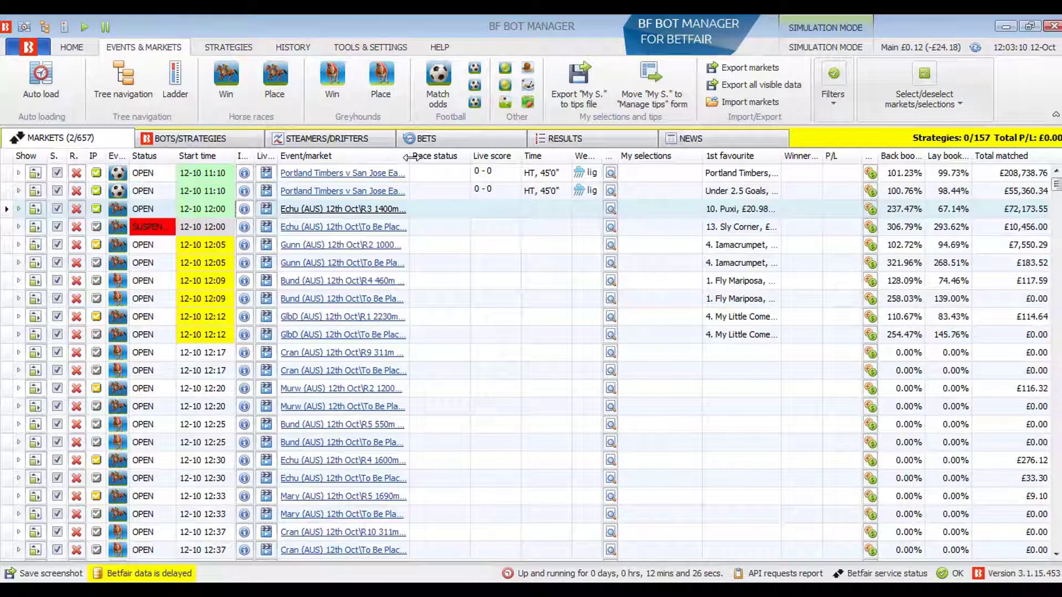
Step: Widen the Event/market column to fit longer names and open the Gunn (AUS) 12th Oct R2 1000m Hcap market link
drag(409, 157, 375, 157)
drag(440, 157, 419, 159)
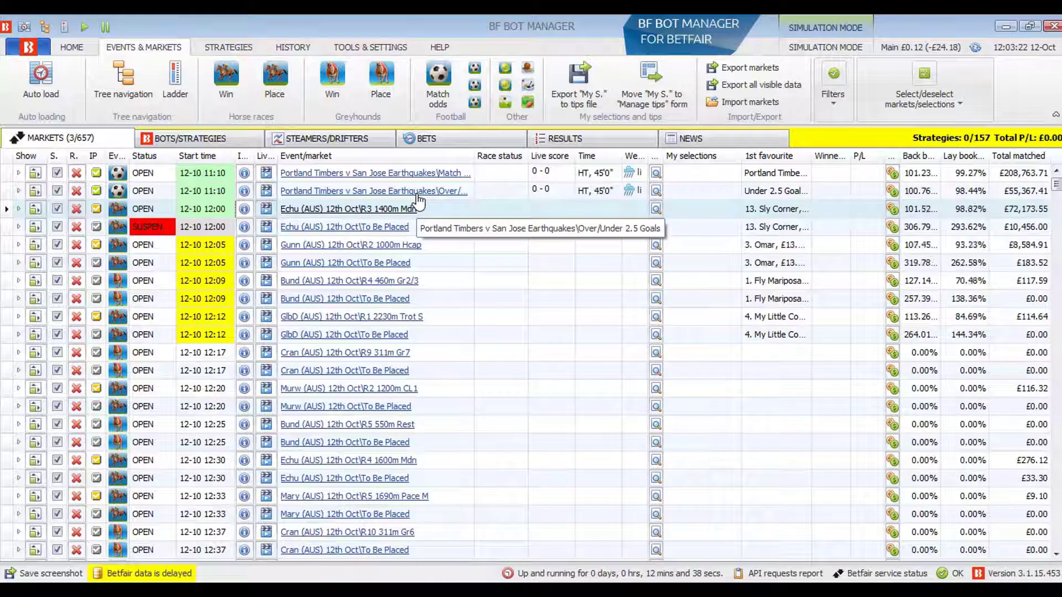
click(320, 231)
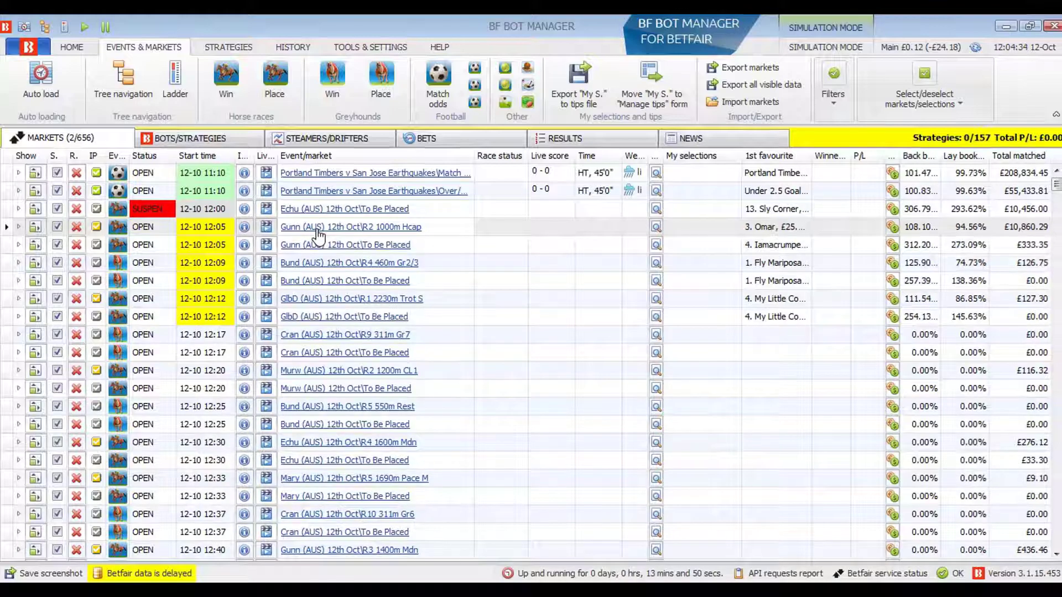
click(319, 227)
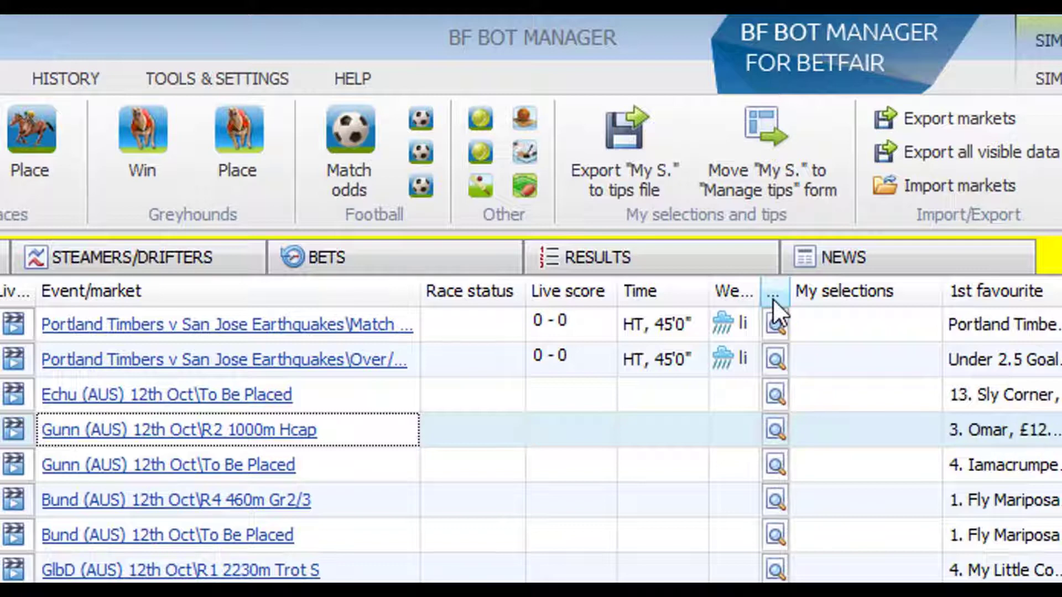
Step: Hide the Live score, Time, Weather report and Match preview columns in the markets grid
right_click(576, 294)
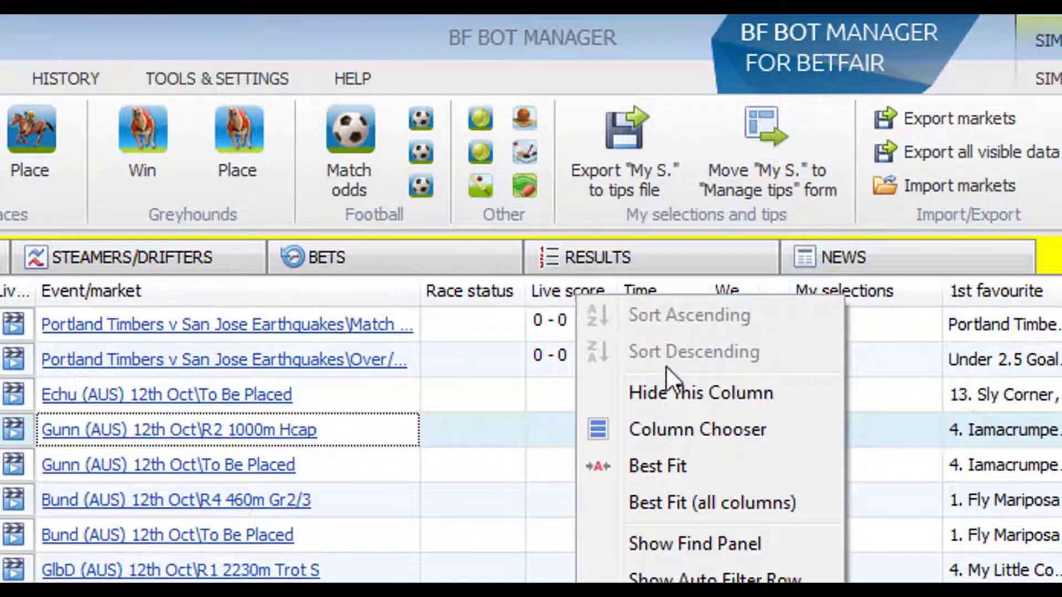
click(714, 392)
right_click(603, 295)
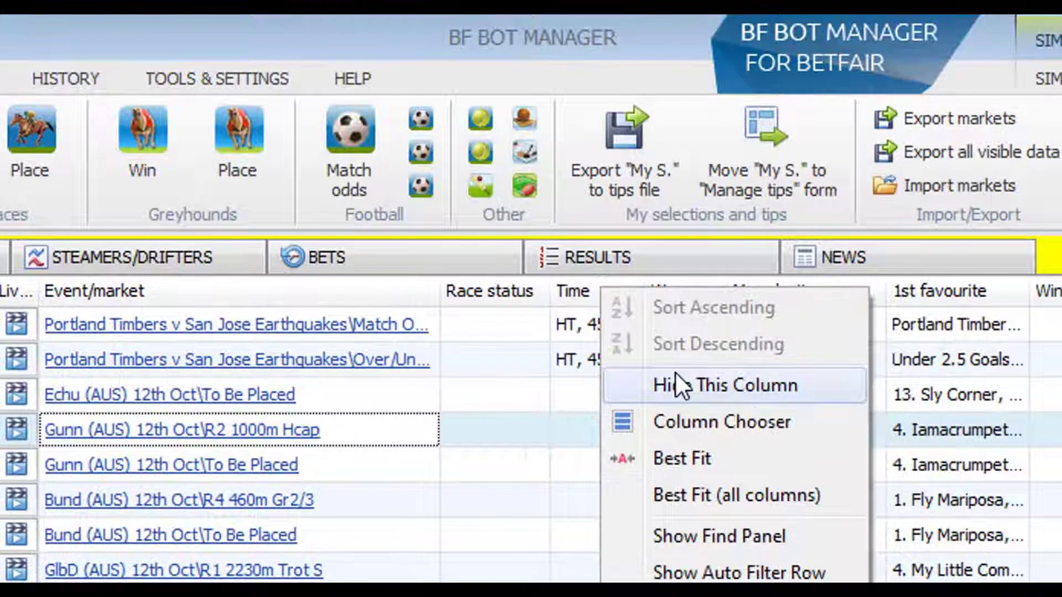
click(676, 372)
right_click(612, 297)
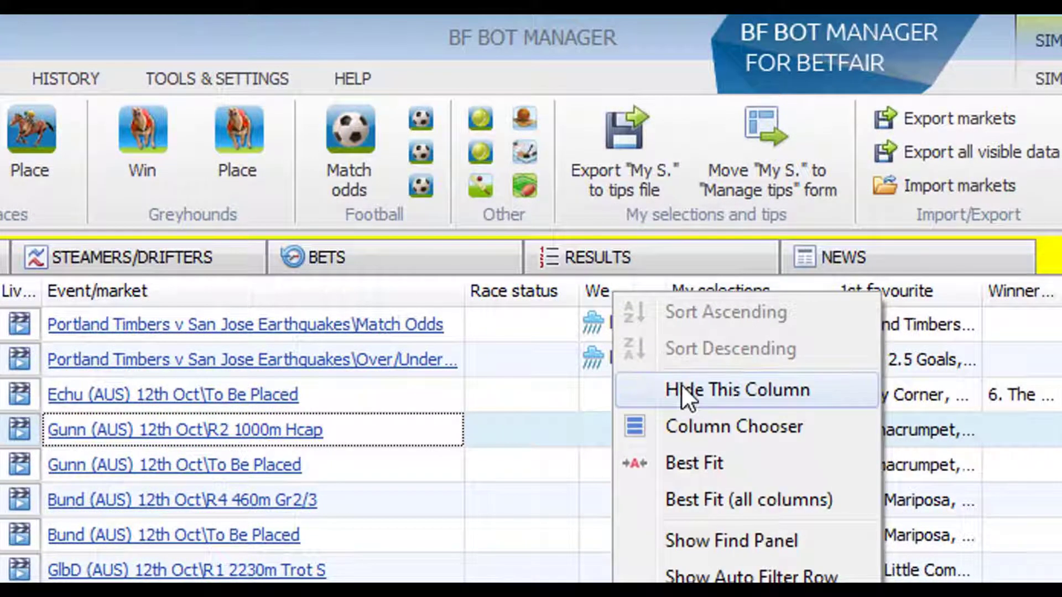
click(682, 390)
right_click(602, 292)
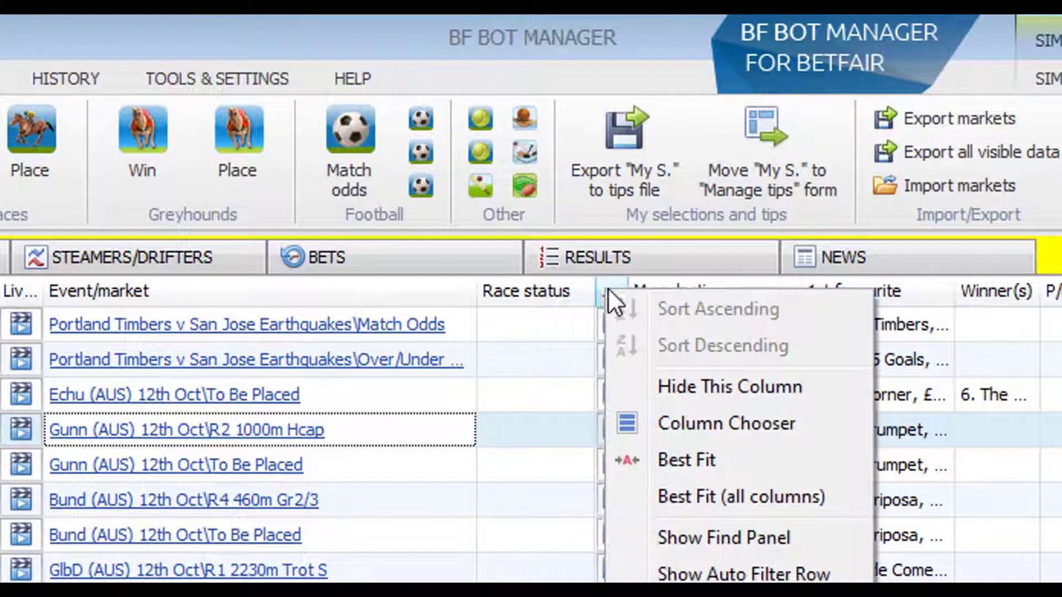
click(685, 392)
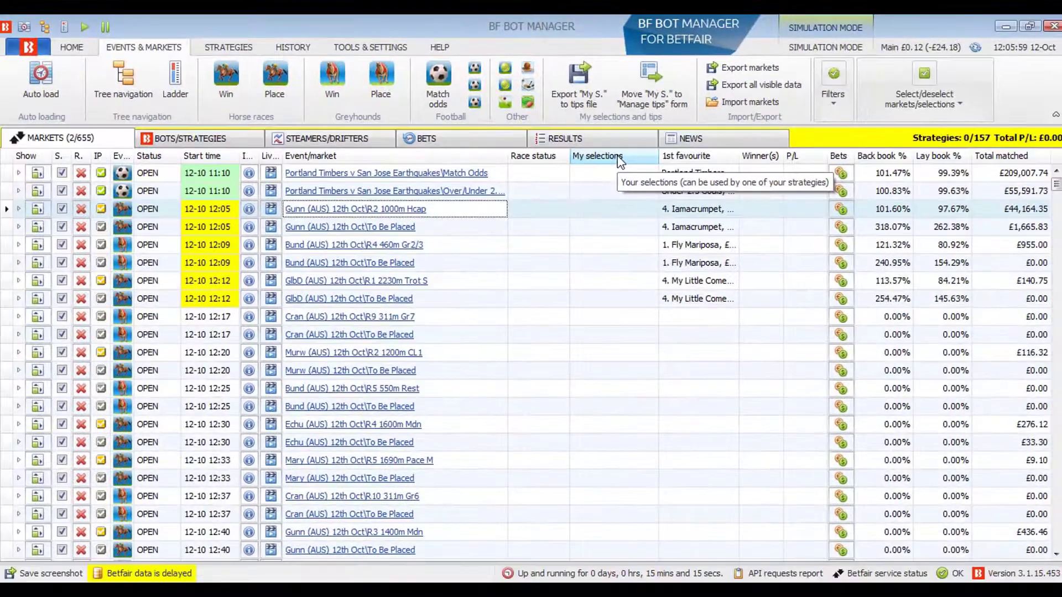
Step: Expand the Gunn (AUS) 12th Oct To Be Placed market and mark 1. Another Sin as one of my selections
click(18, 227)
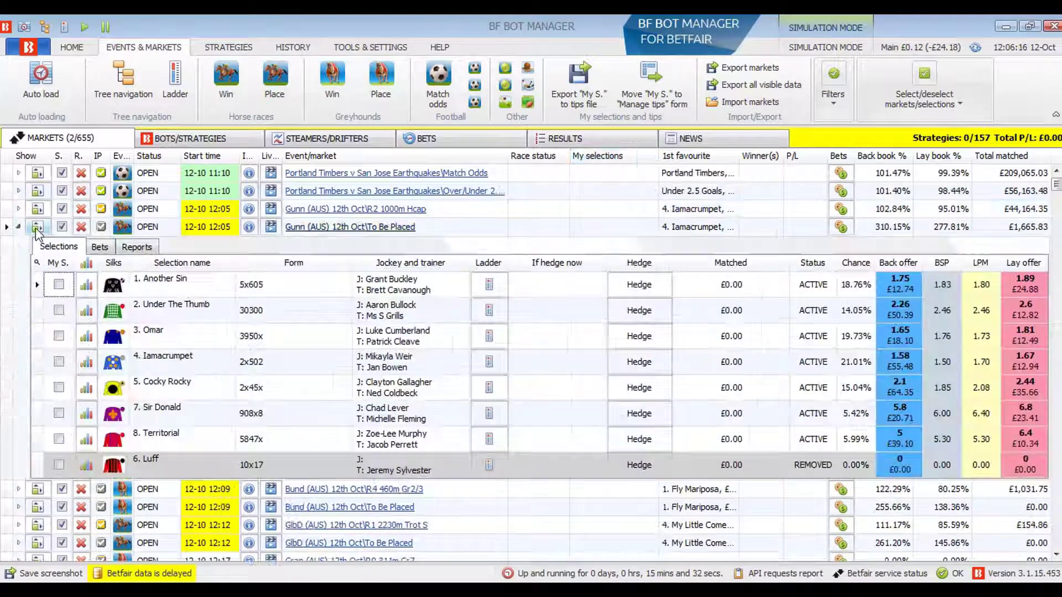
click(59, 285)
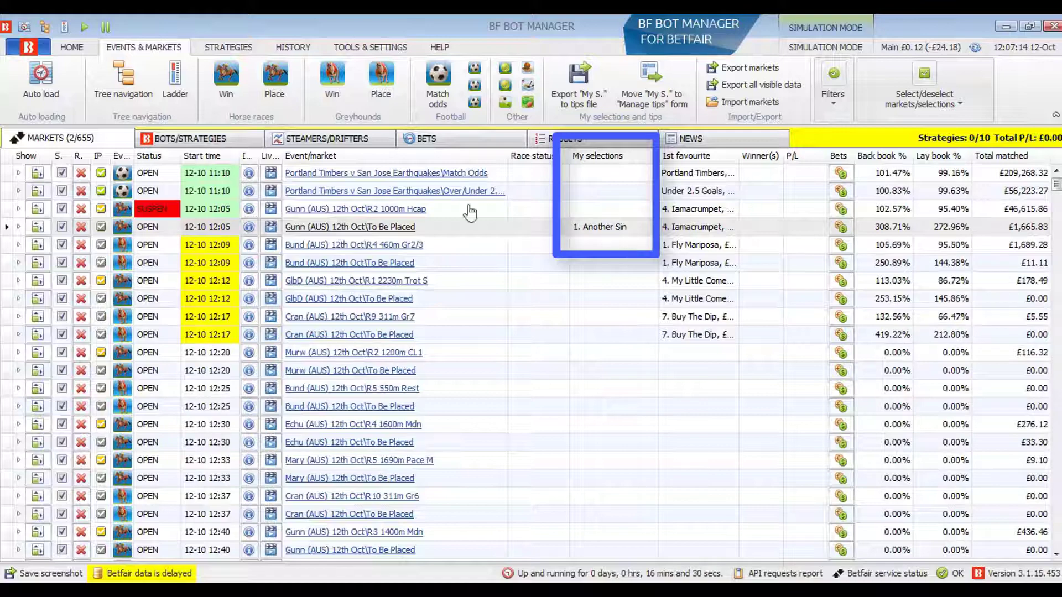
Step: Look at the "EXAMPLE - Bet on my selections" strategy in the strategies list and return to the markets grid
click(221, 140)
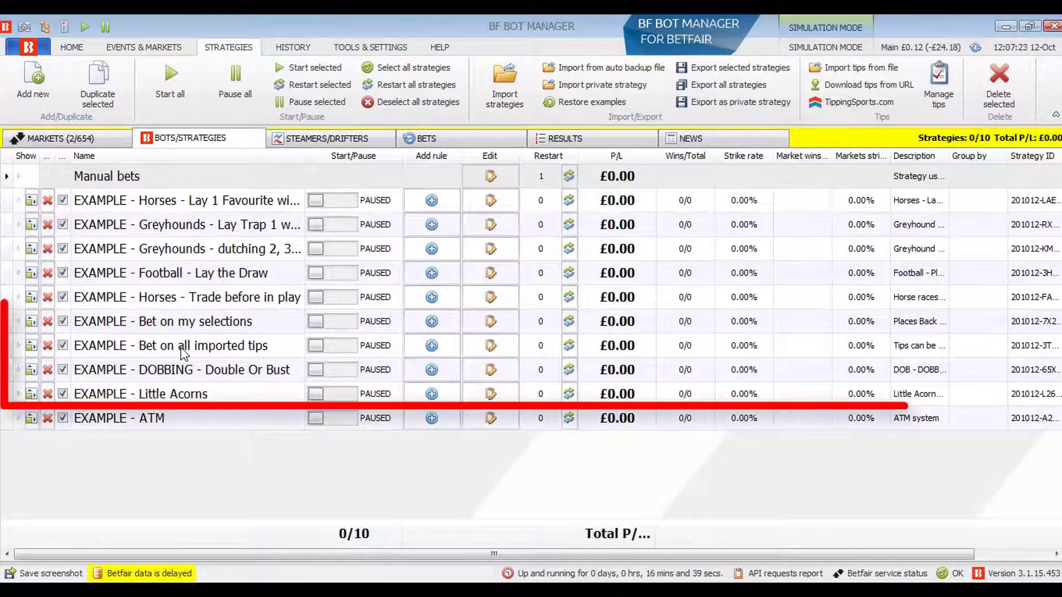
click(66, 323)
click(91, 139)
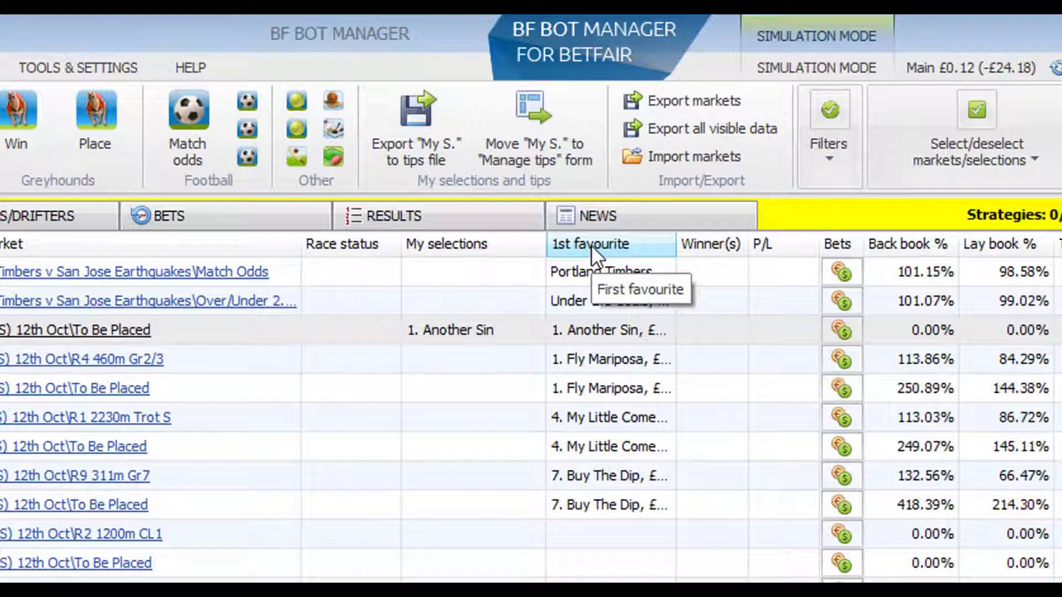
Step: Add the 2nd favourite and 3rd favourite columns to the markets grid and place them directly after 1st favourite
right_click(592, 244)
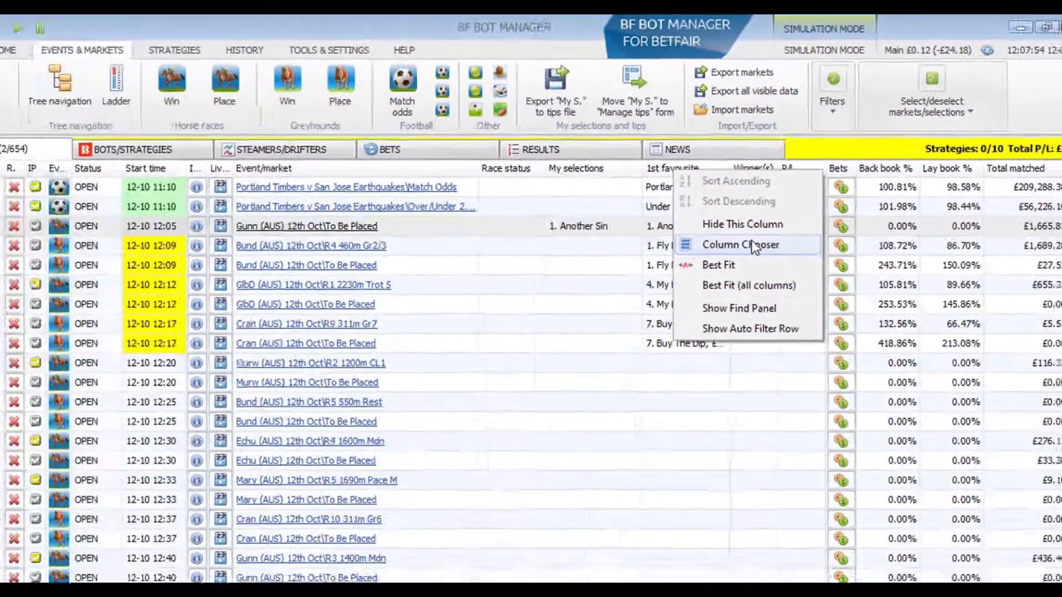
click(713, 343)
double_click(910, 404)
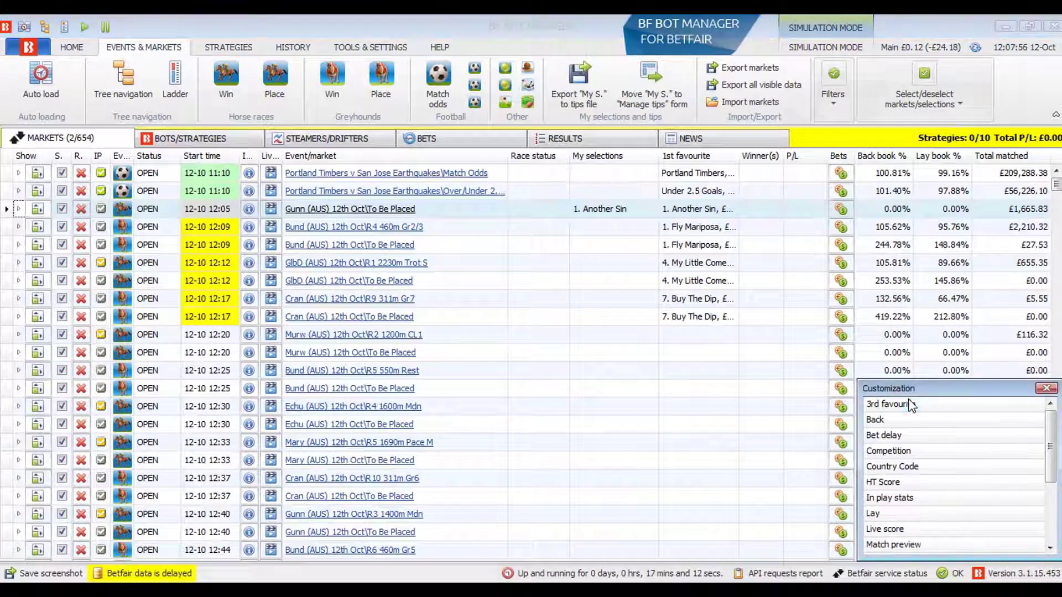
double_click(910, 405)
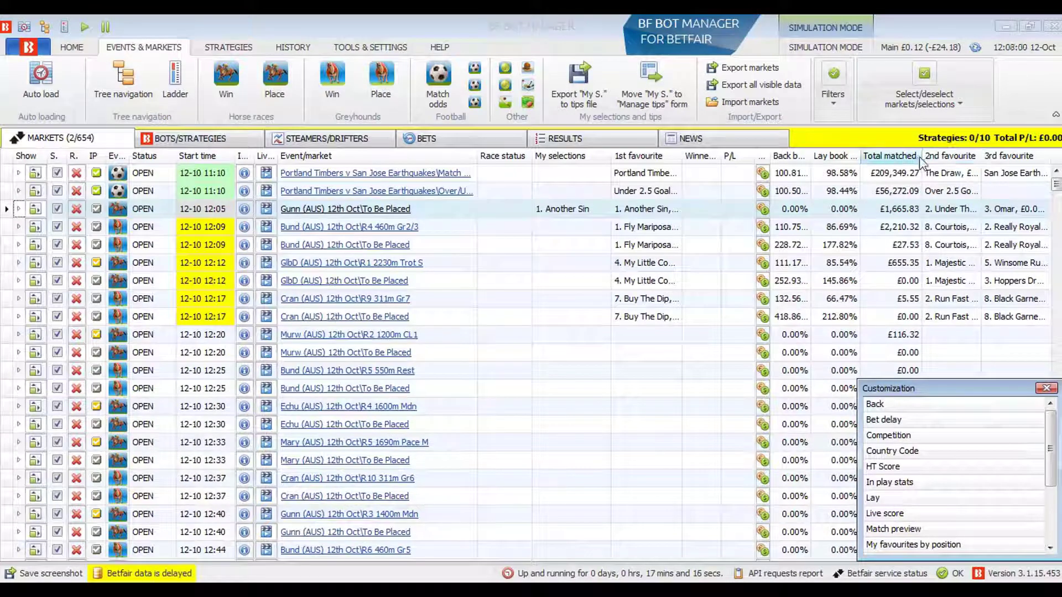
drag(940, 157, 685, 161)
drag(1008, 157, 741, 160)
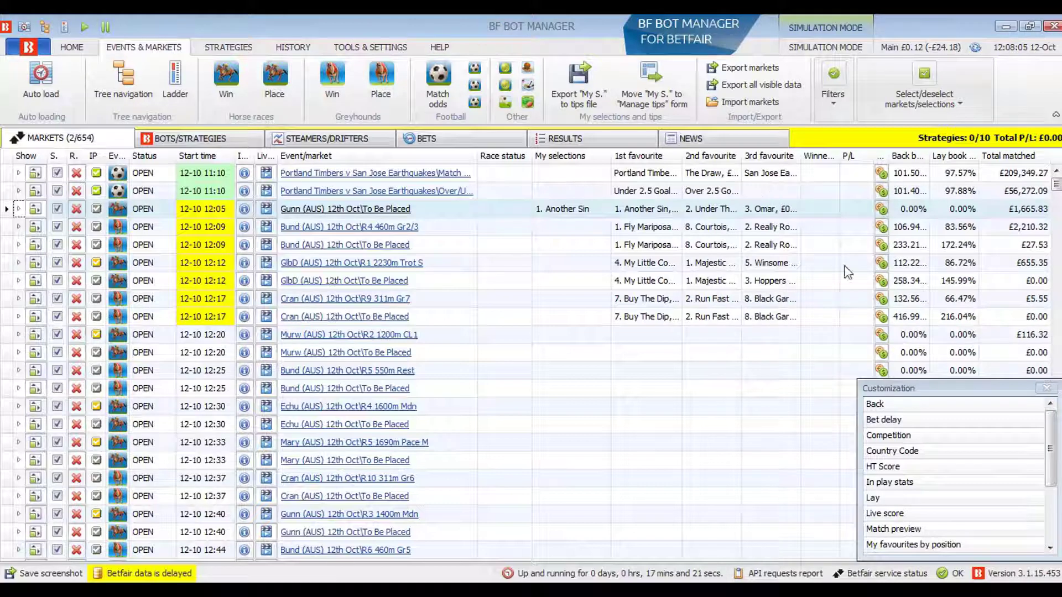
click(1046, 389)
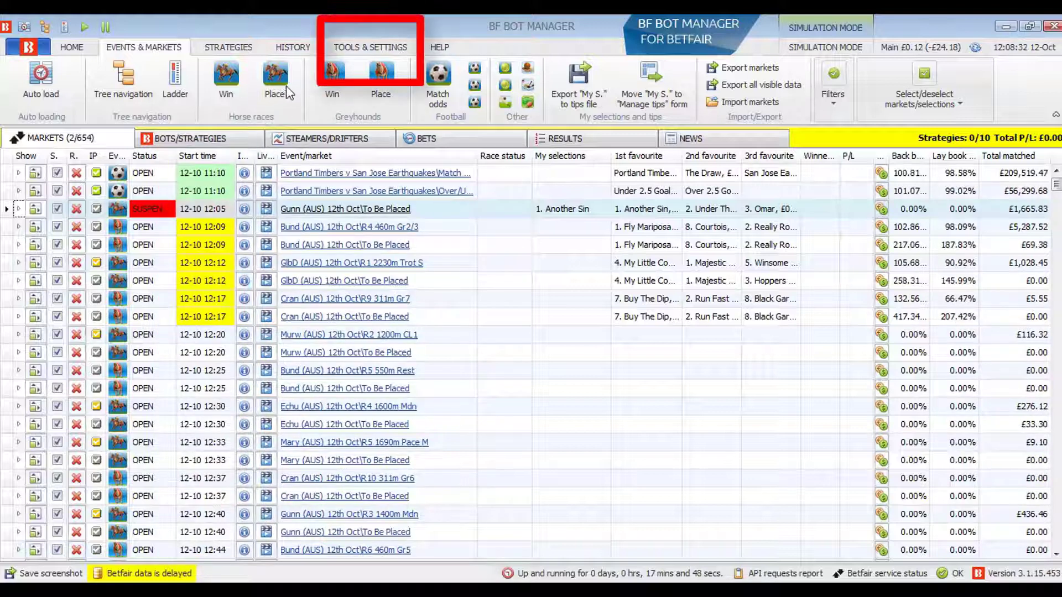
Step: Open the market monitoring settings and view the available times to start monitoring markets before start time
click(350, 49)
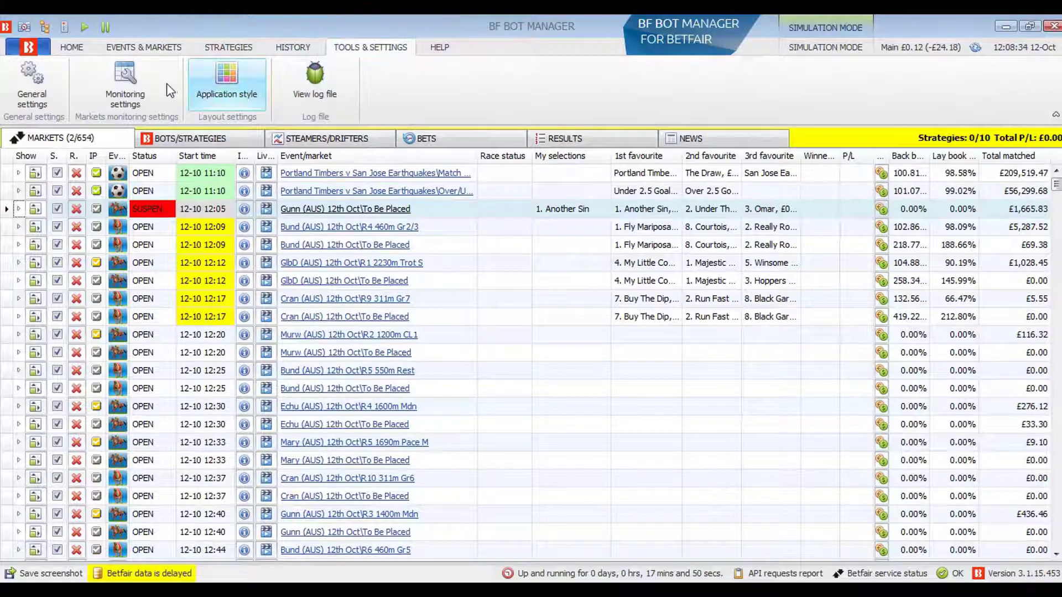
click(131, 84)
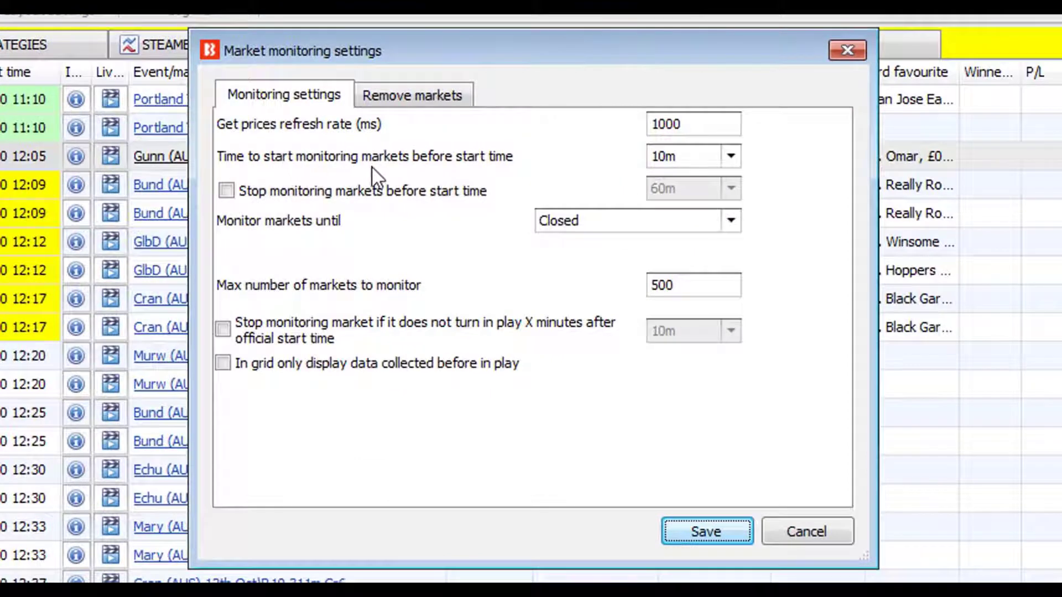
click(699, 157)
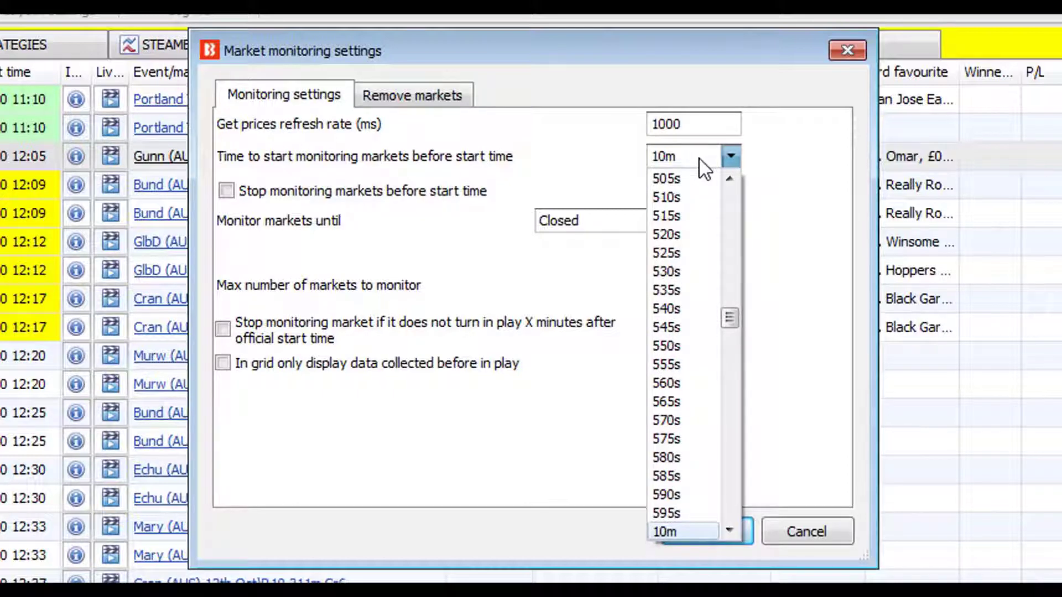
click(698, 157)
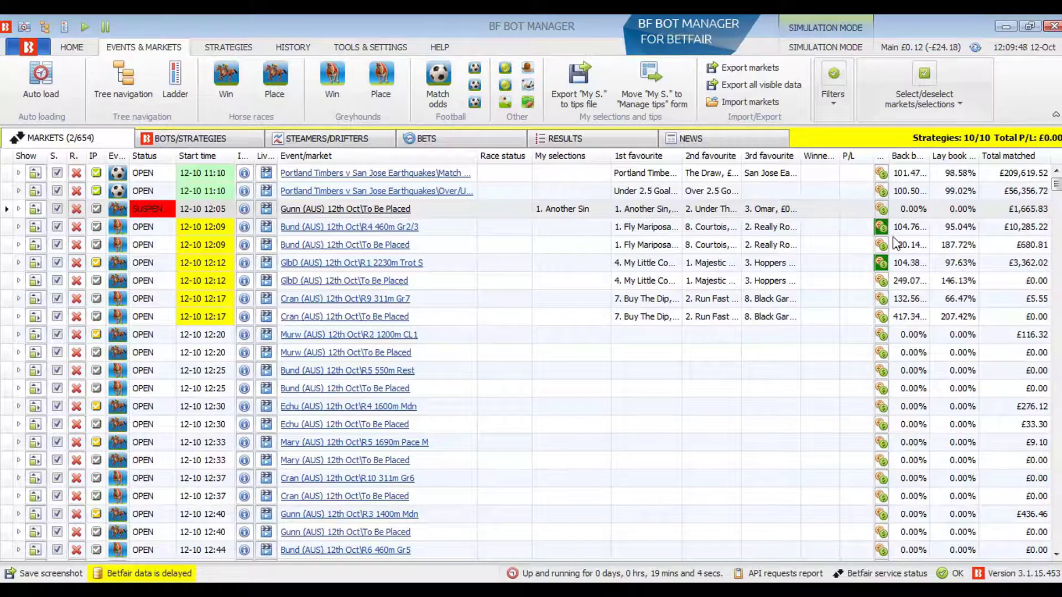
Step: Open the bets grid for the Bund (AUS) 12th Oct R4 460m Gr2/3 market
click(880, 226)
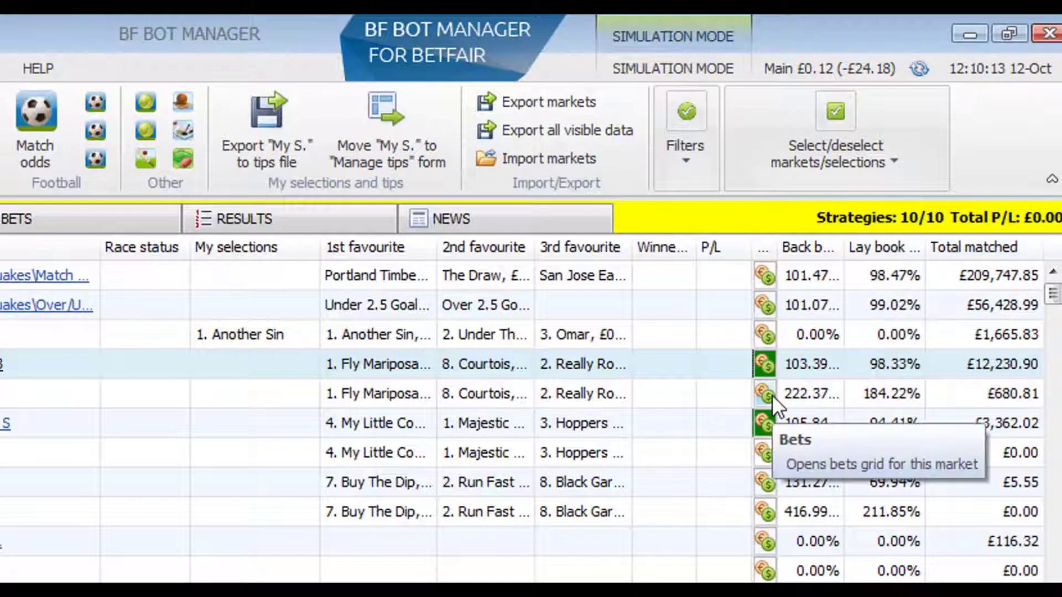
Step: Add the NOR, Race type and Venue columns to the markets grid and look through their entries
right_click(609, 245)
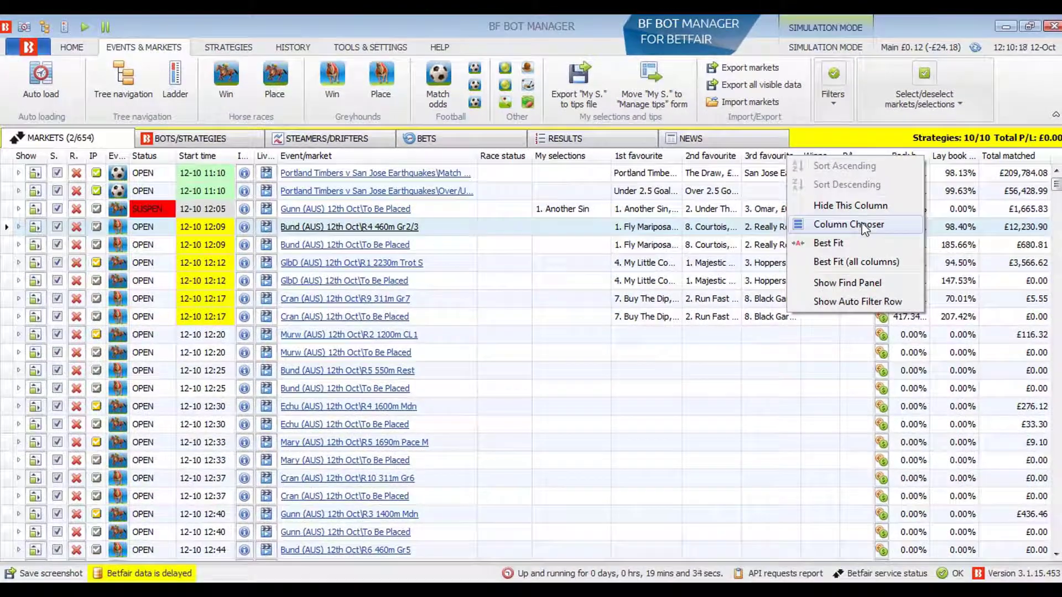
click(864, 227)
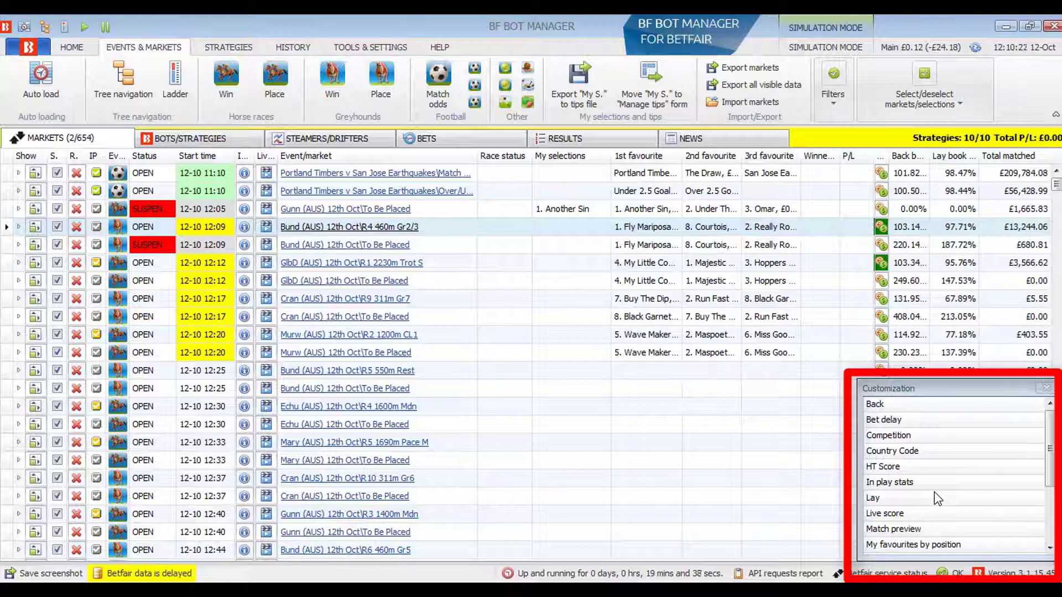
scroll(921, 484, down, 3)
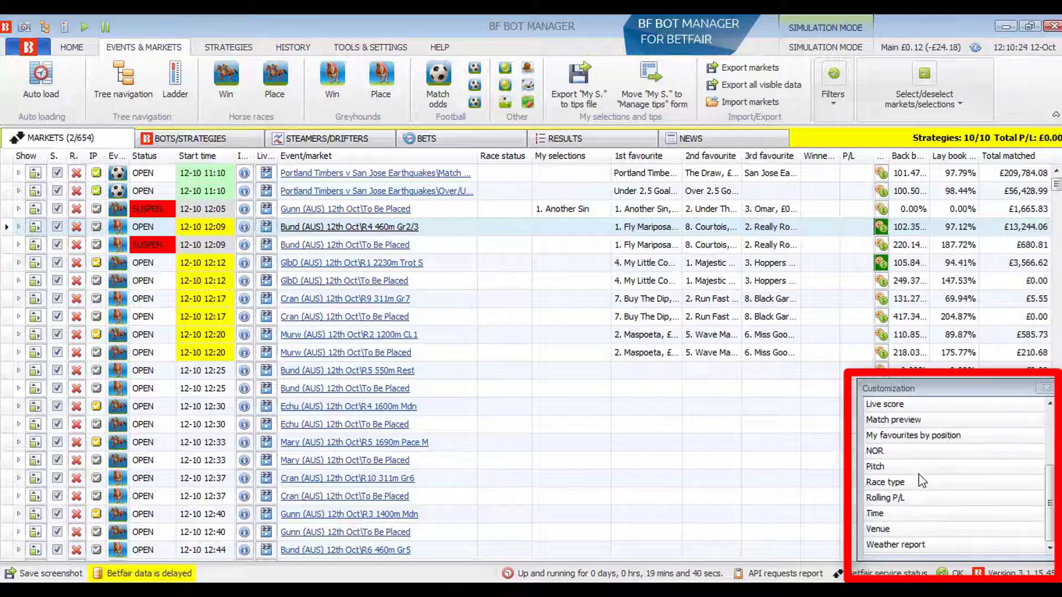
double_click(897, 454)
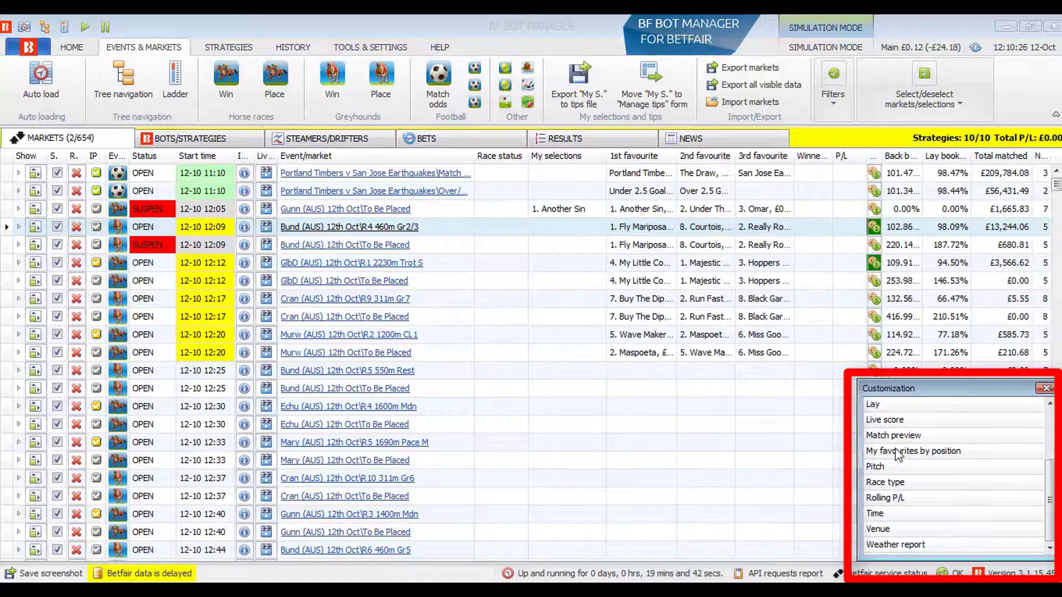
double_click(898, 482)
double_click(898, 526)
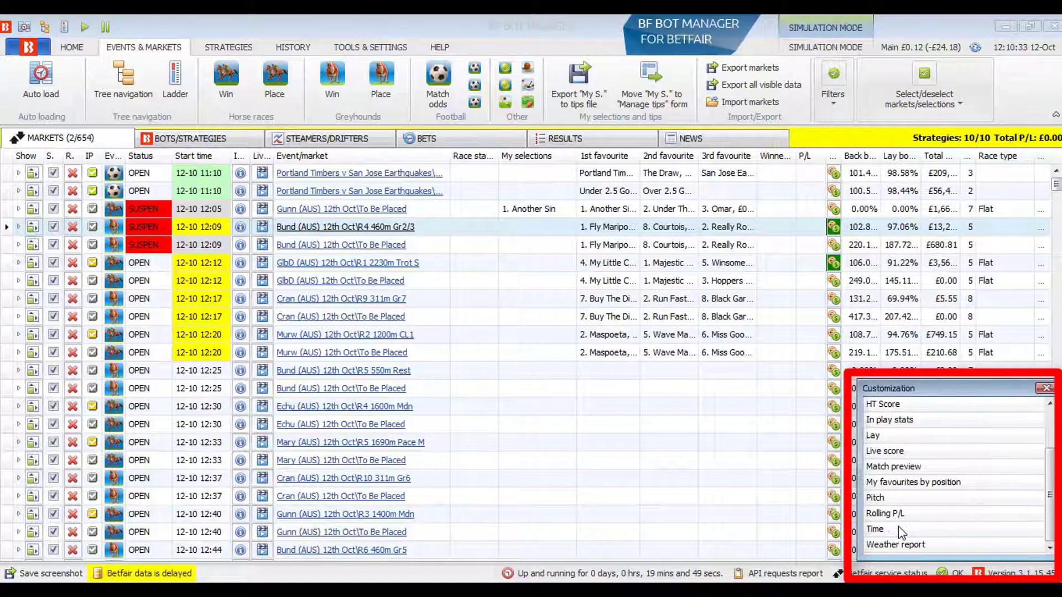
click(1045, 387)
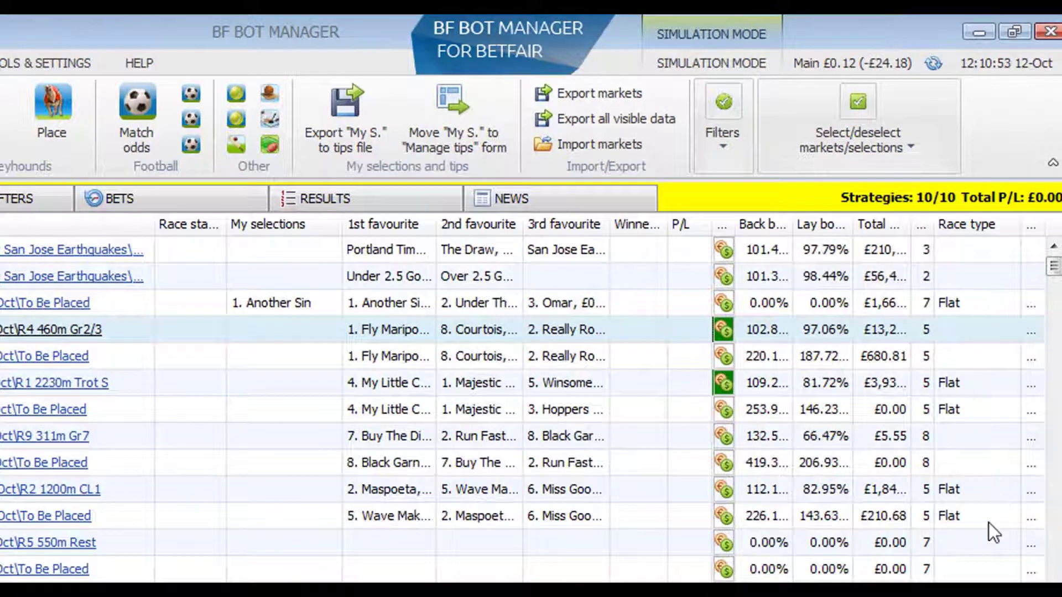
scroll(987, 523, down, 6)
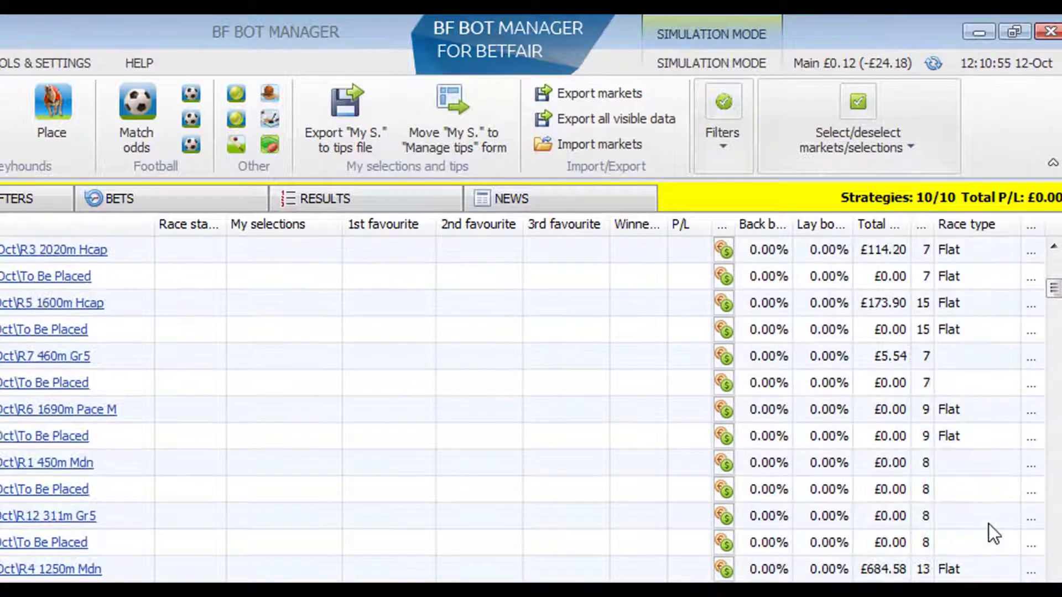
Step: Adjust the column widths in the markets grid, narrowing Winner(s) and making room for the full Venue names
scroll(988, 523, up, 1)
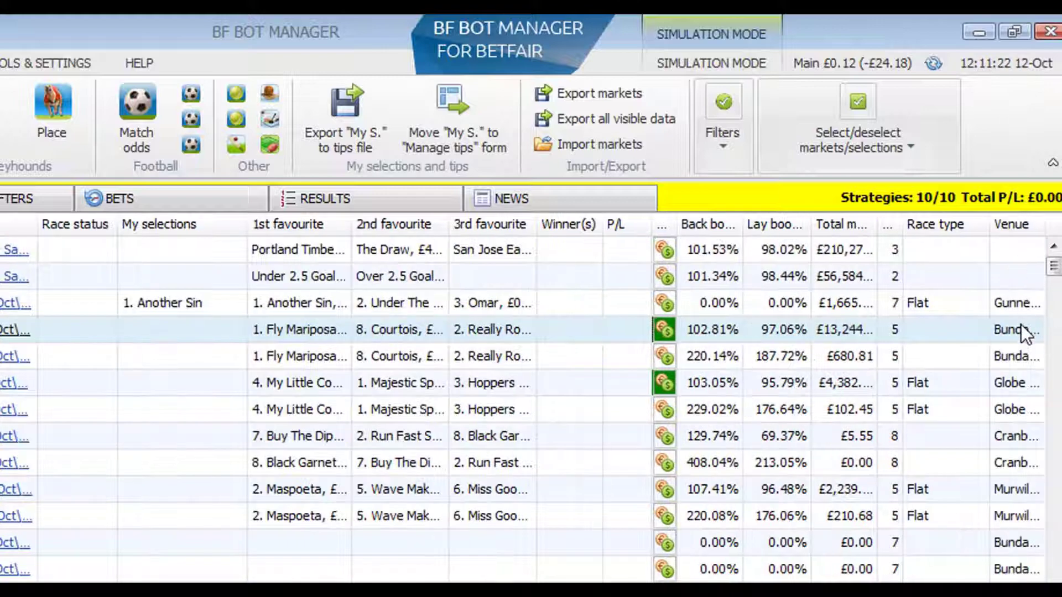
mouse_move(991, 224)
mouse_down()
mouse_move(961, 228)
mouse_move(991, 226)
mouse_up()
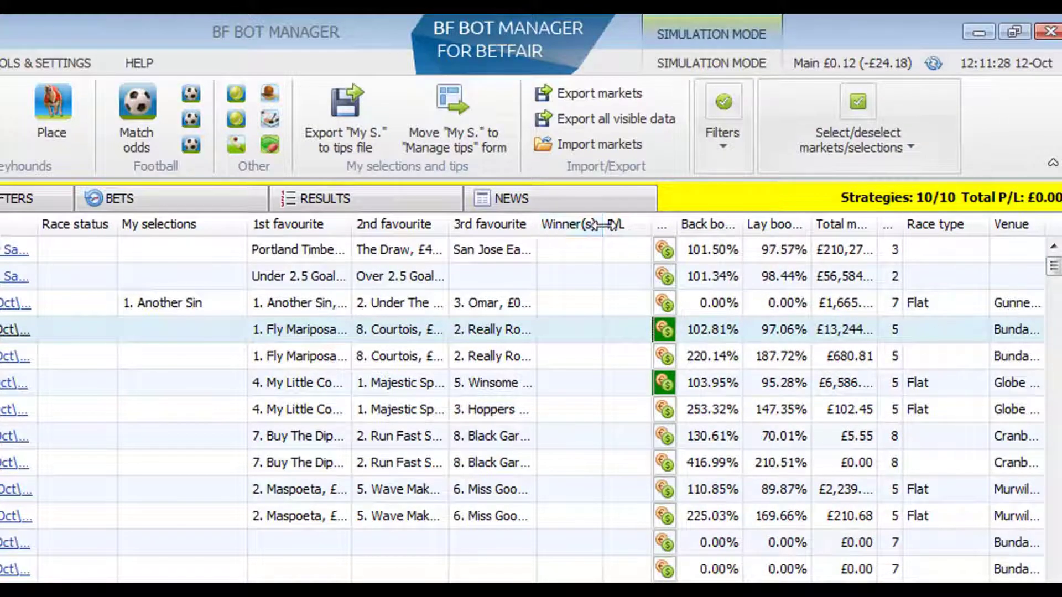
drag(604, 224, 594, 227)
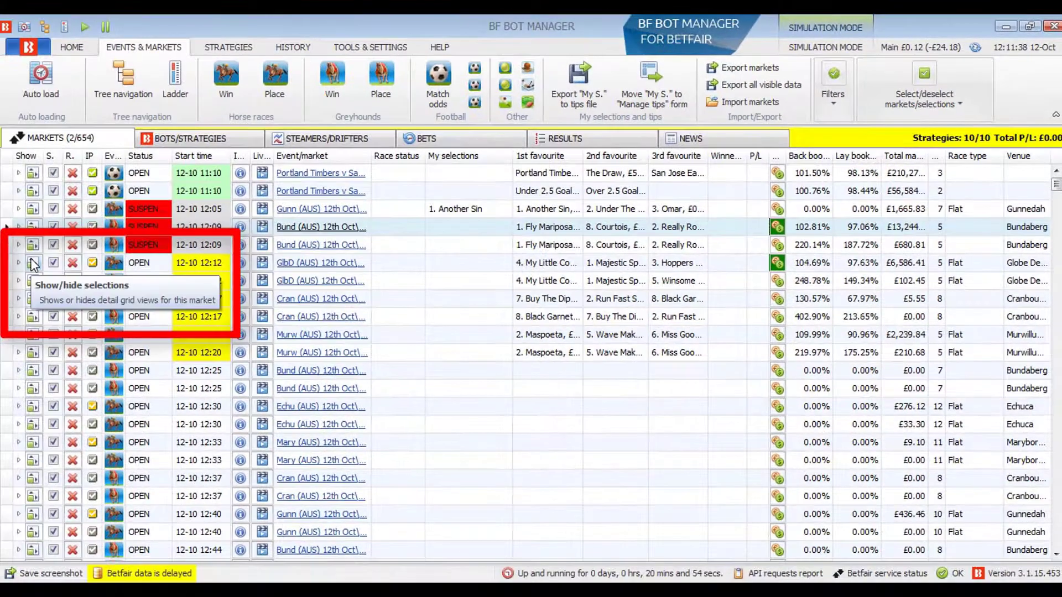
Step: Expand the selections of the 12:12 GlbD (AUS) market and mark then unmark 1. Majestic Speed as My S
click(34, 262)
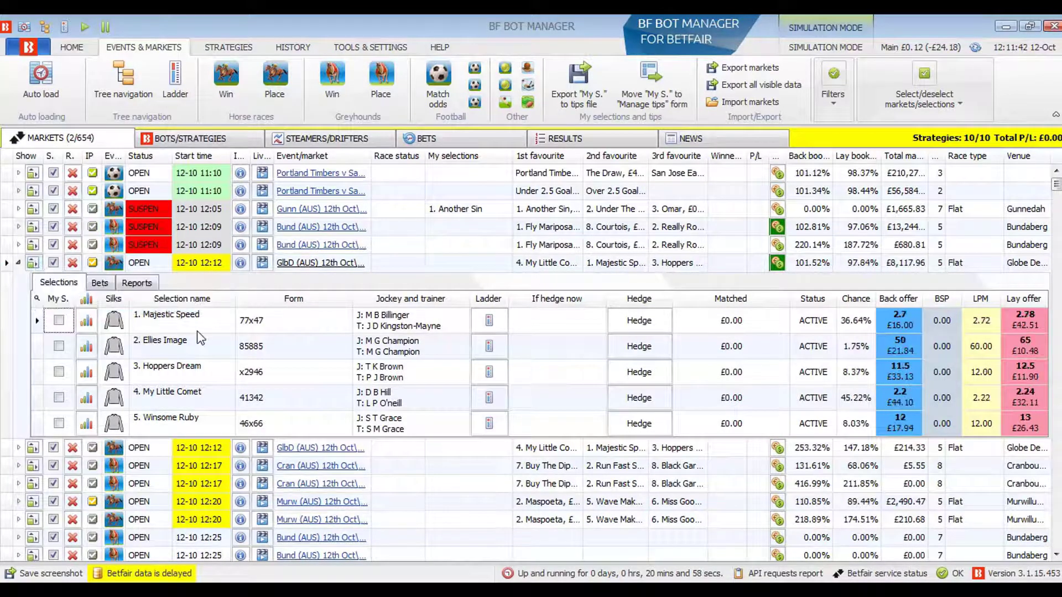
mouse_move(205, 335)
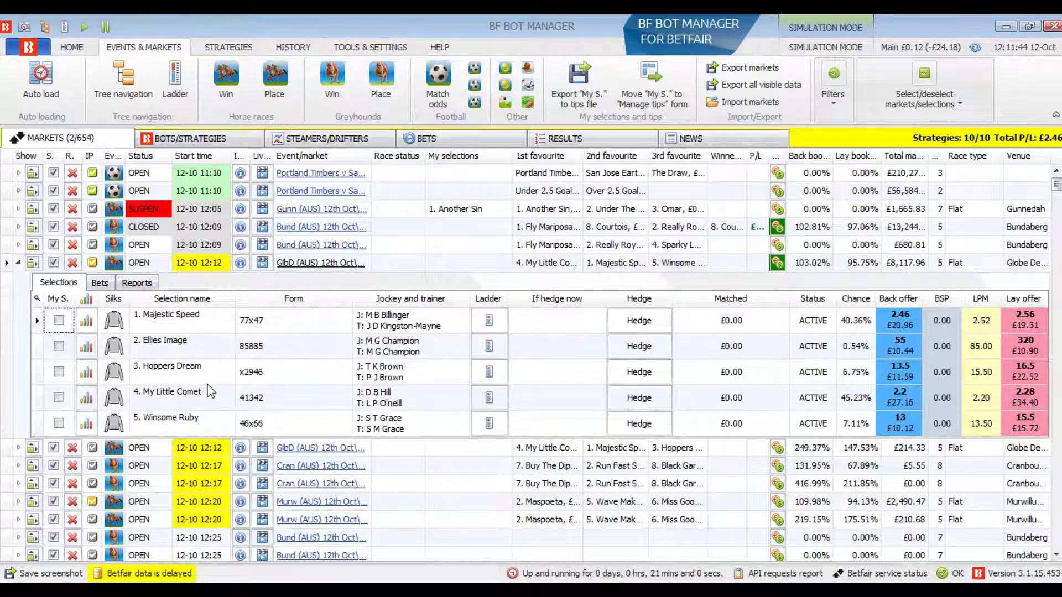
mouse_move(208, 387)
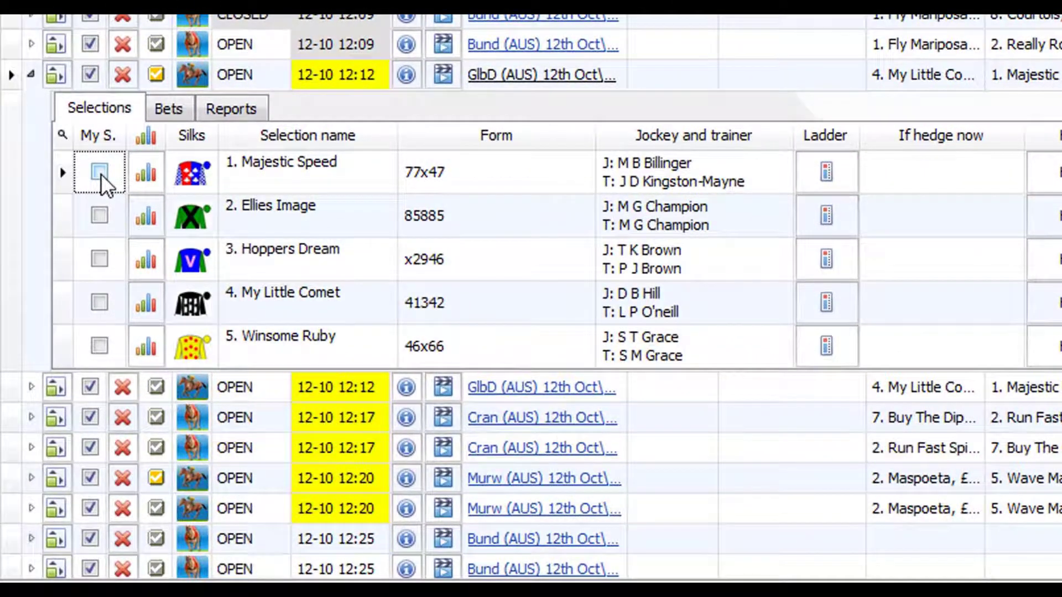
click(100, 172)
click(99, 173)
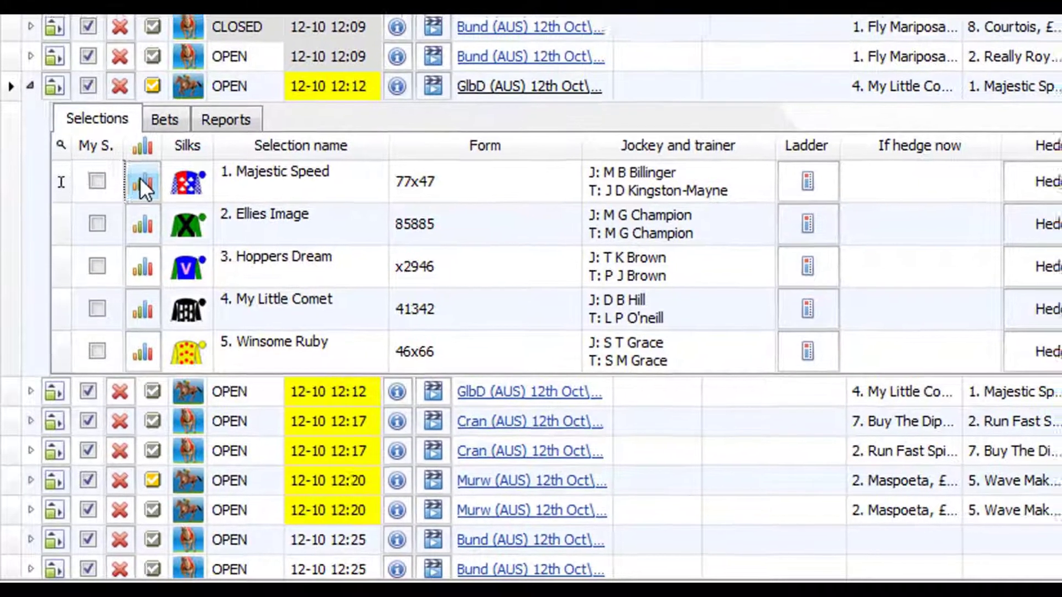
Step: View the Price/Volume over time chart of 1. Majestic Speed, and examine the runners' silks and form details
click(142, 170)
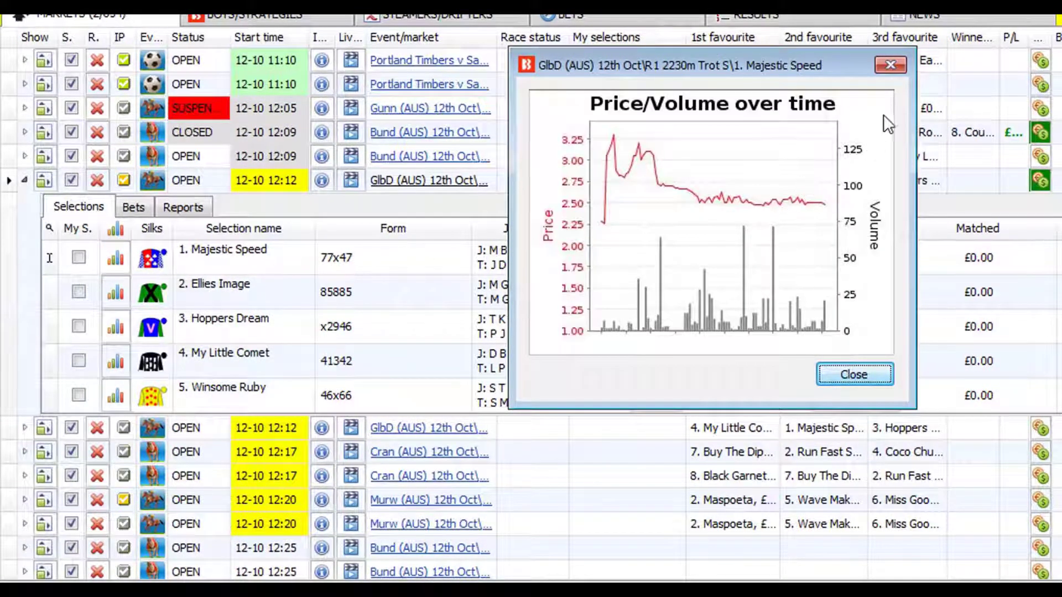
click(890, 65)
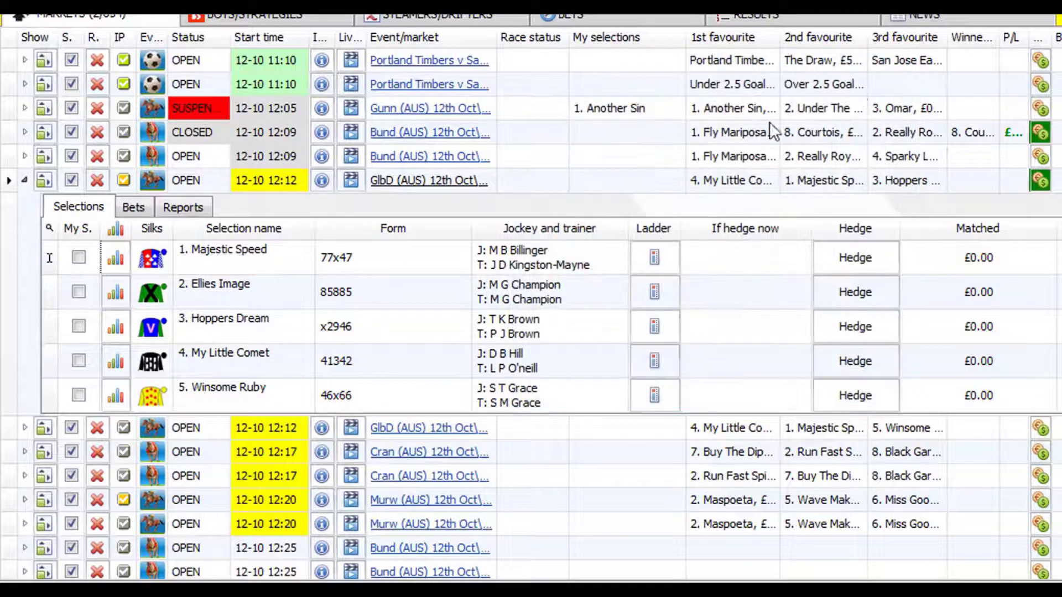
mouse_move(155, 264)
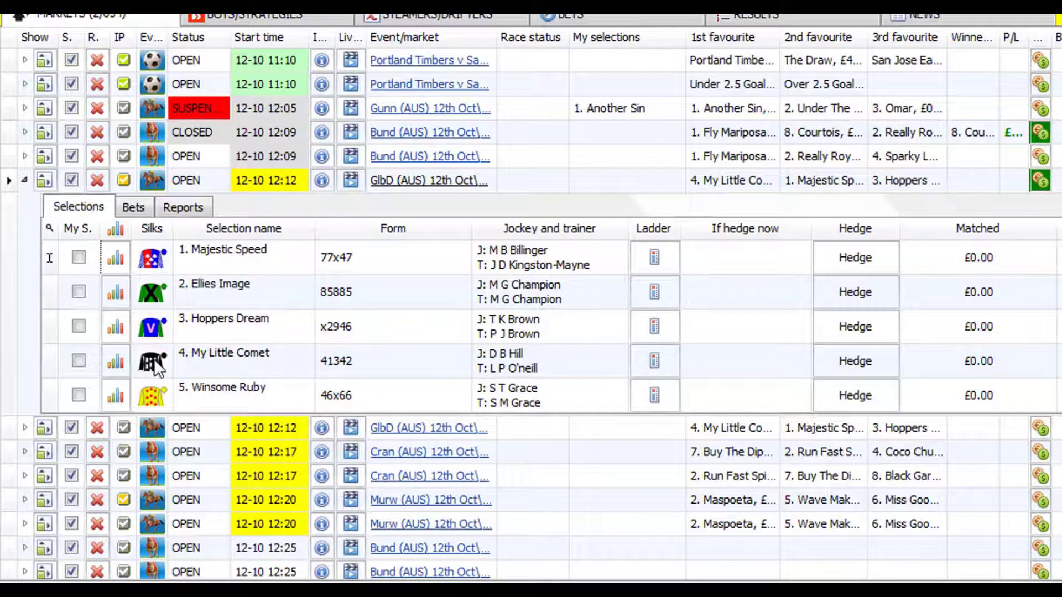
mouse_move(157, 328)
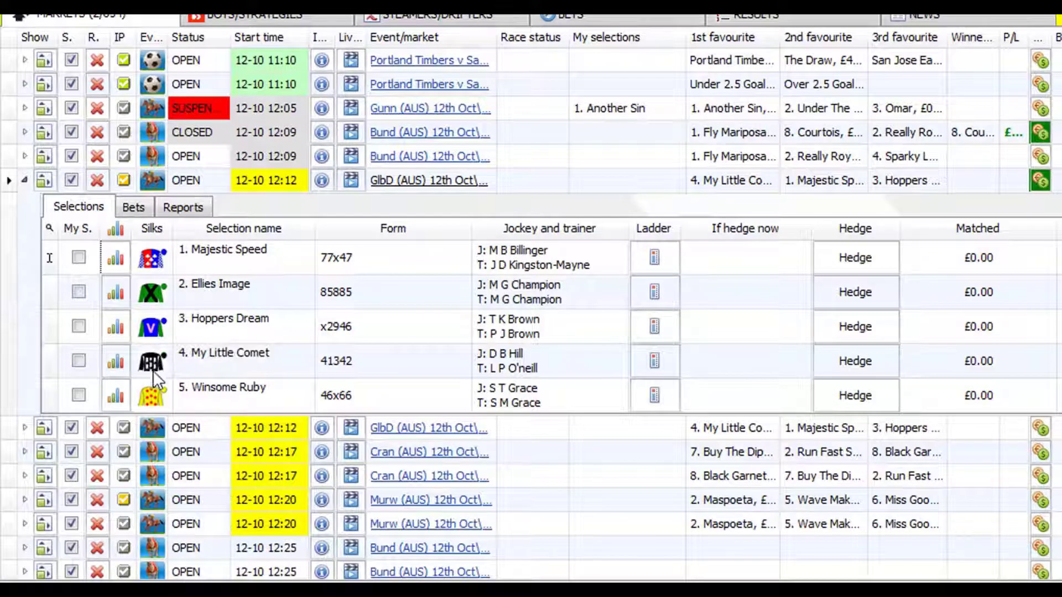
mouse_move(227, 336)
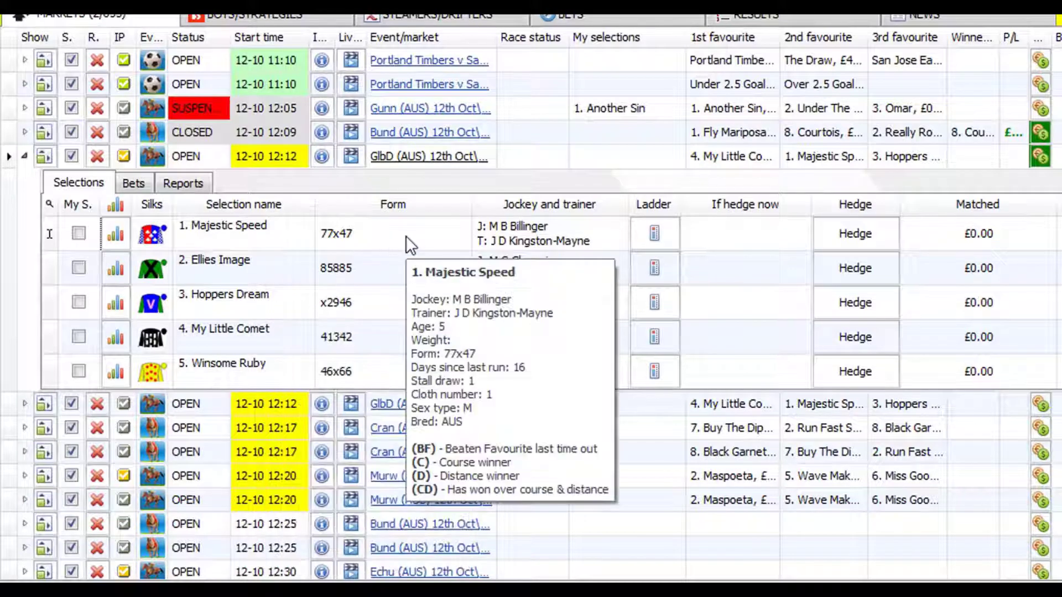
mouse_move(407, 262)
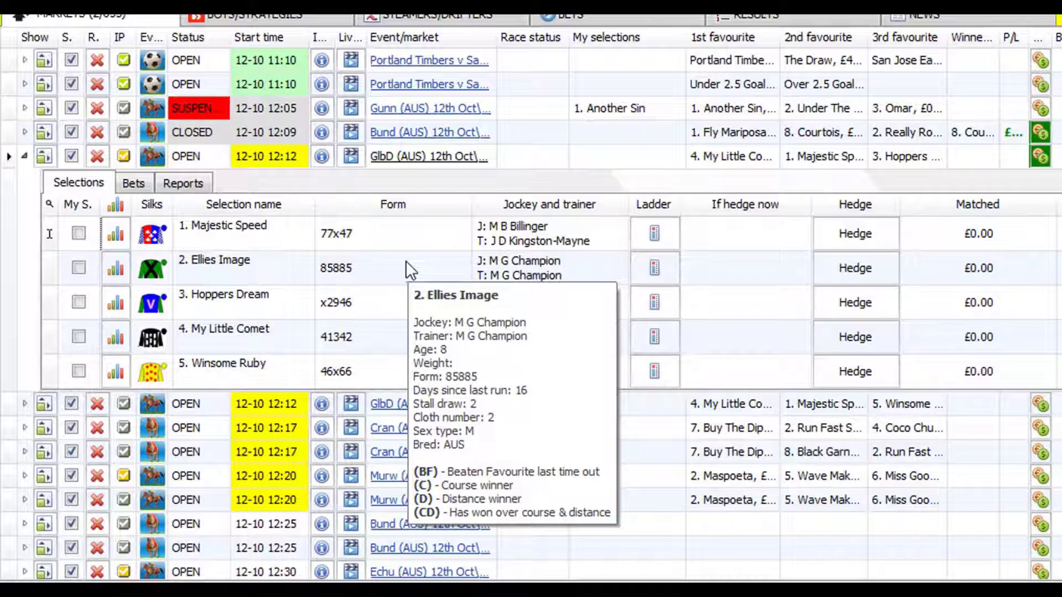
mouse_move(333, 244)
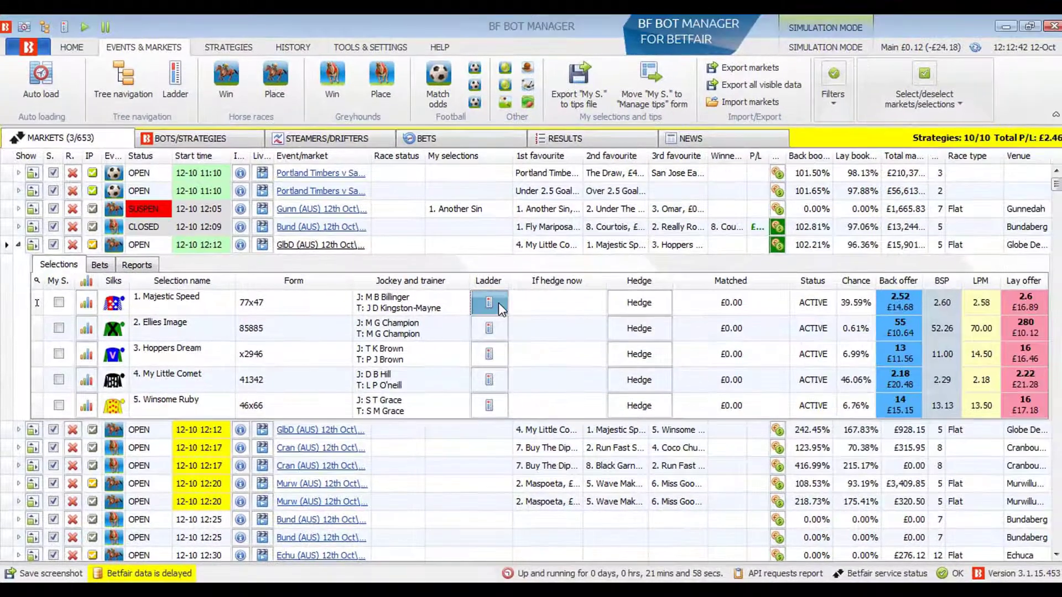
Step: Show the betting ladder in turn for 1. Majestic Speed, 2. Ellies Image, 3. Hoppers Dream and 5. Winsome Ruby
click(499, 303)
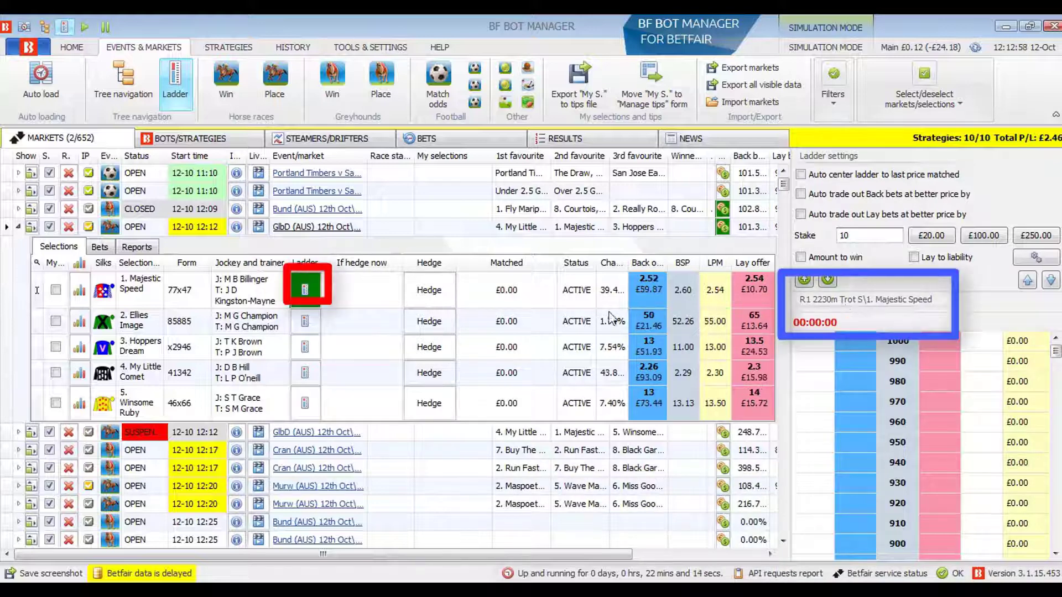
click(313, 327)
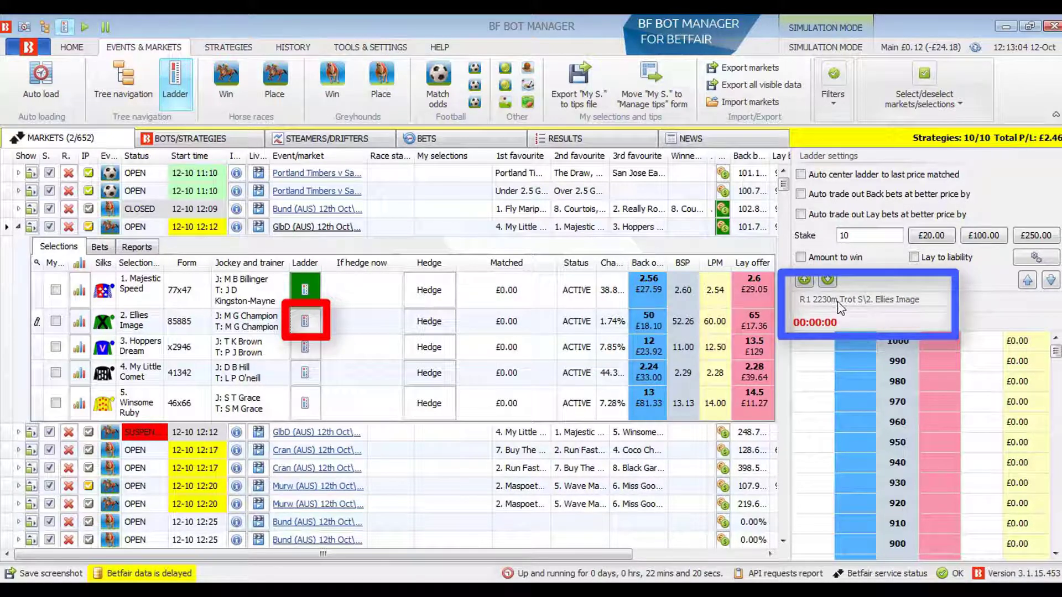
click(305, 347)
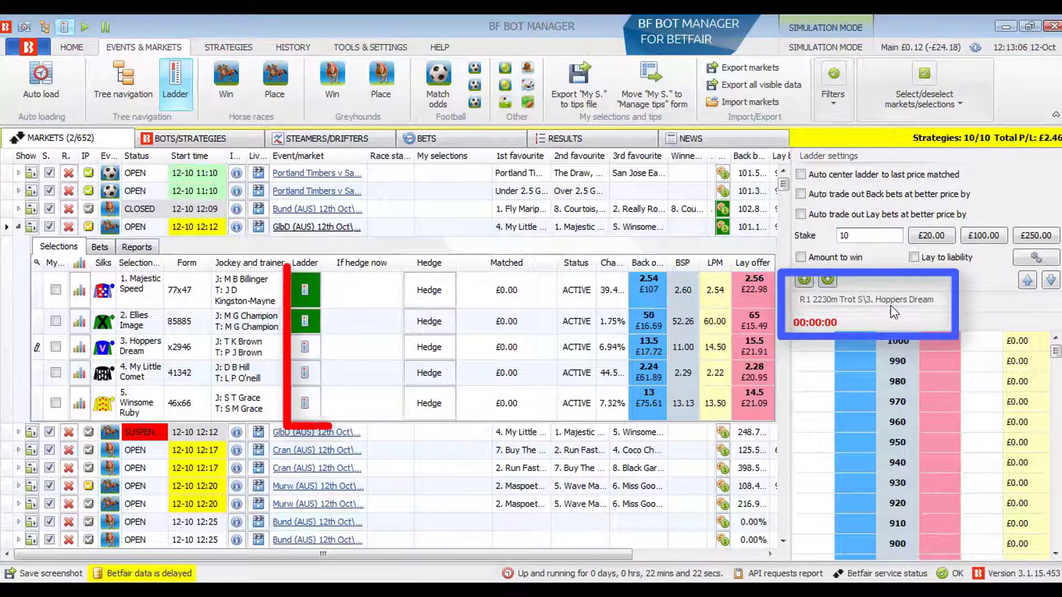
click(310, 406)
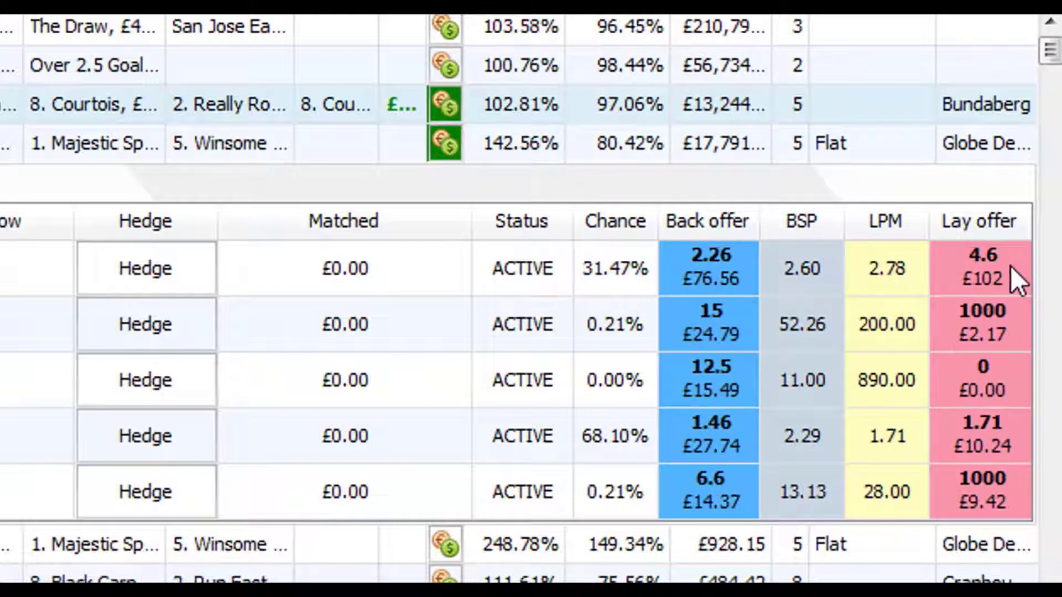
Step: Add the 2nd and 3rd Back offer and Lay offer columns to the selections grid, placing both Back columns directly before Back offer
right_click(447, 227)
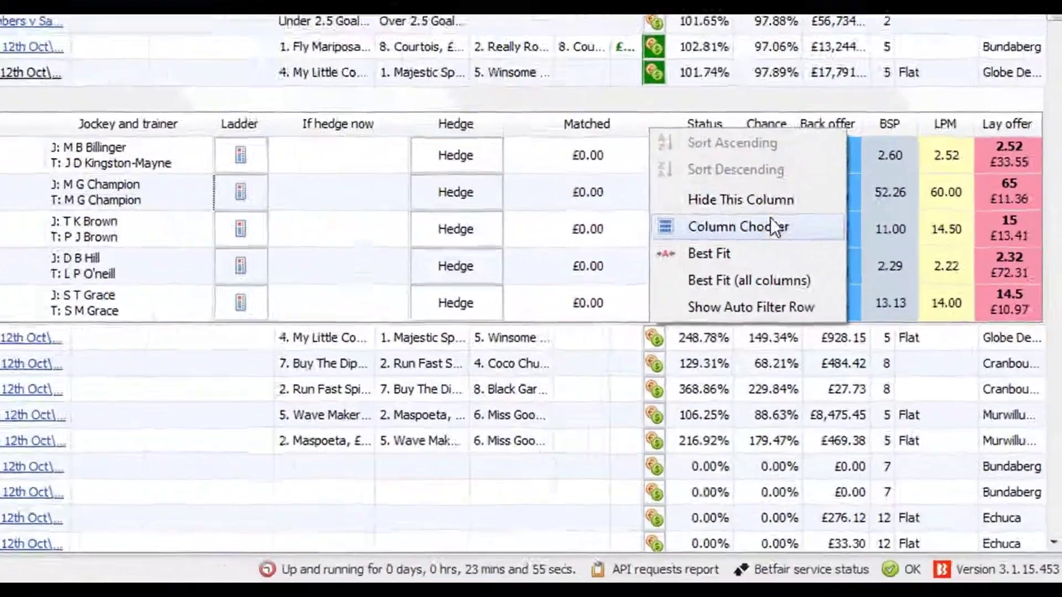
click(771, 225)
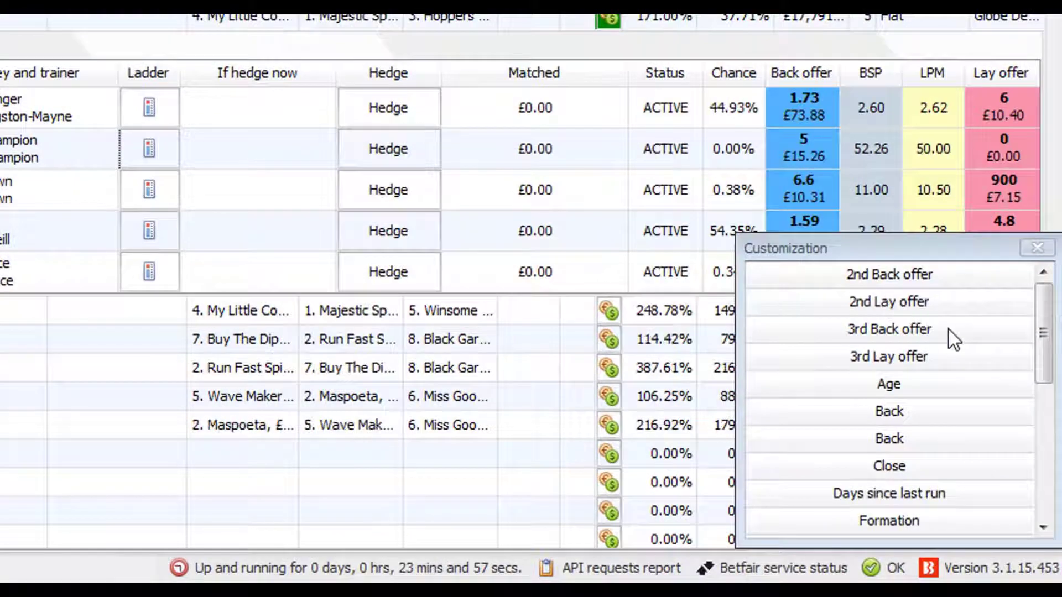
click(944, 276)
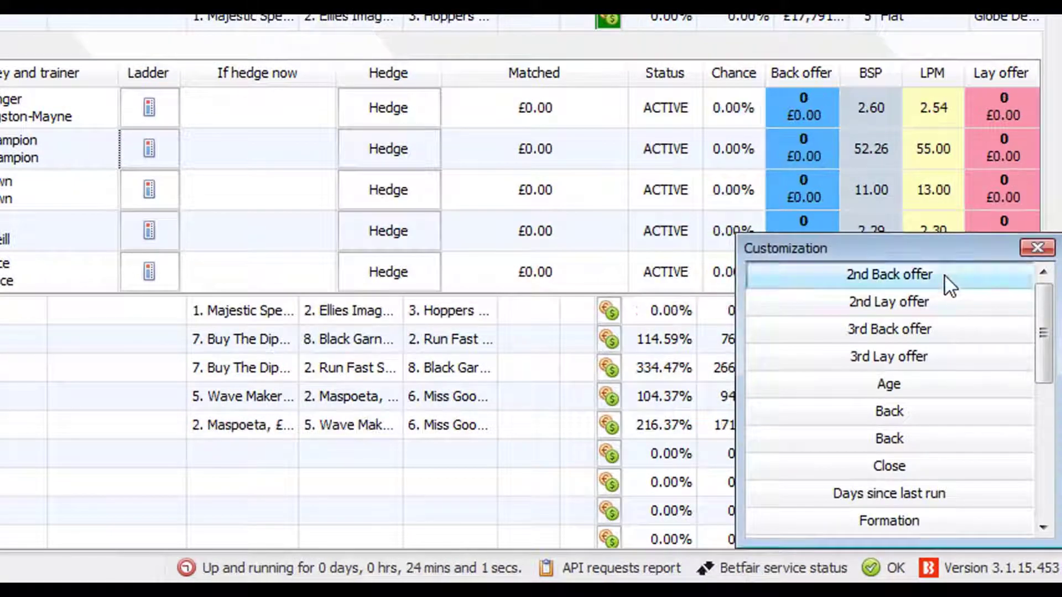
double_click(945, 276)
double_click(945, 277)
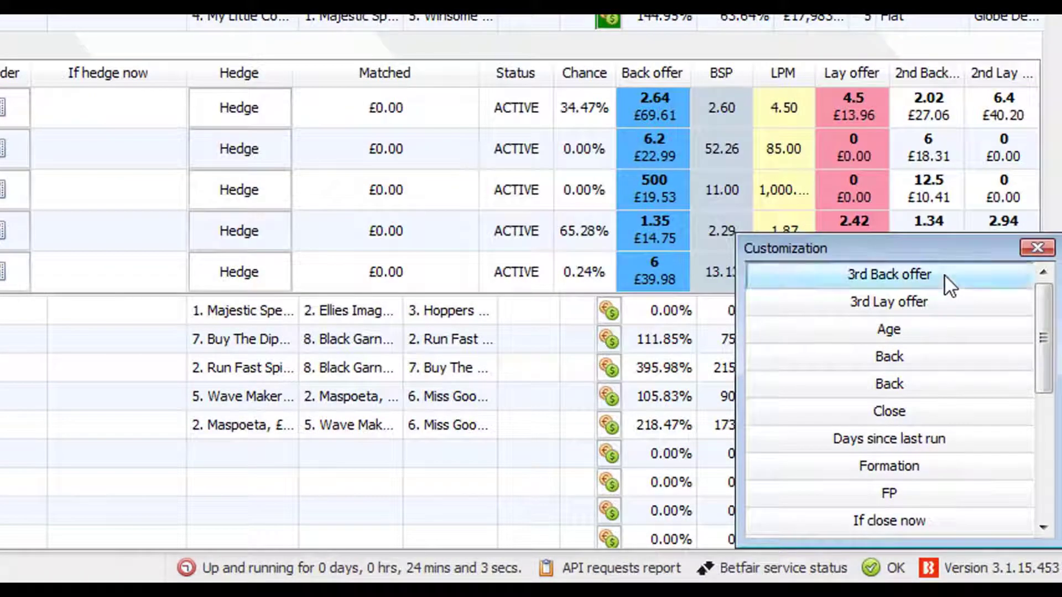
double_click(945, 277)
double_click(944, 277)
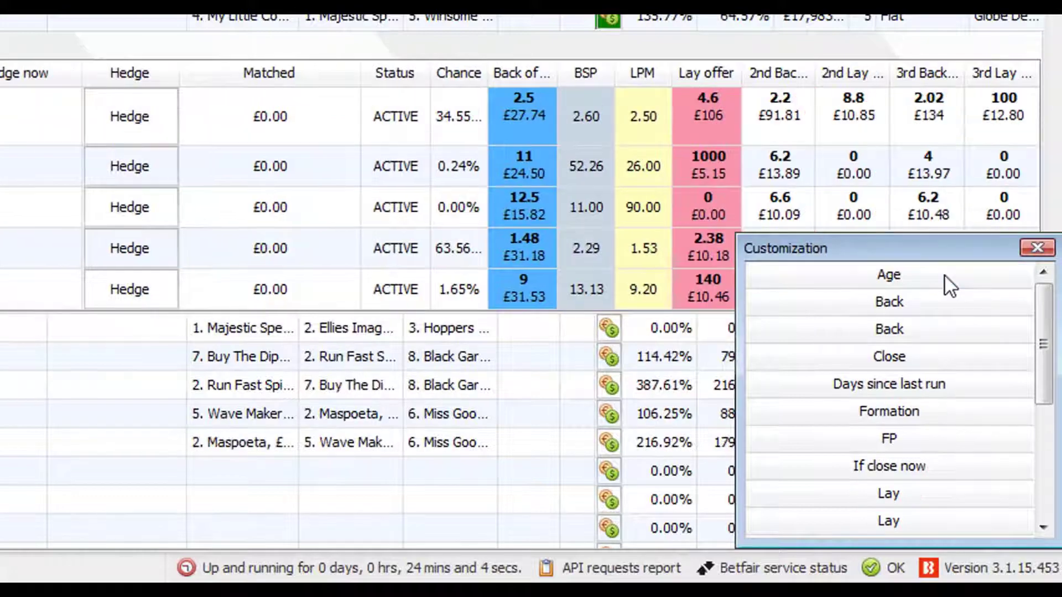
click(1038, 248)
drag(782, 73, 492, 73)
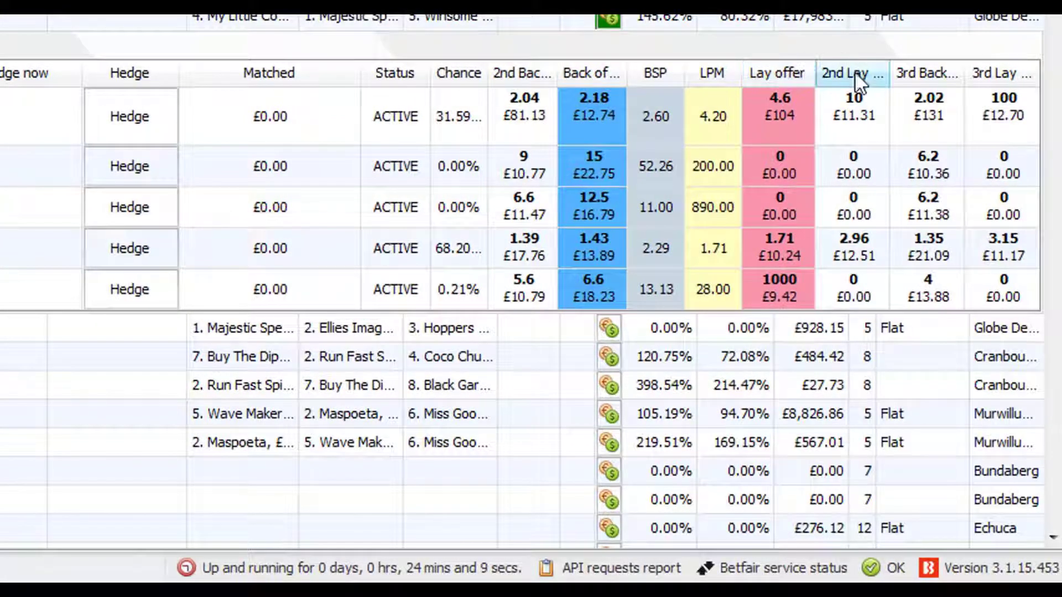
drag(924, 70, 522, 85)
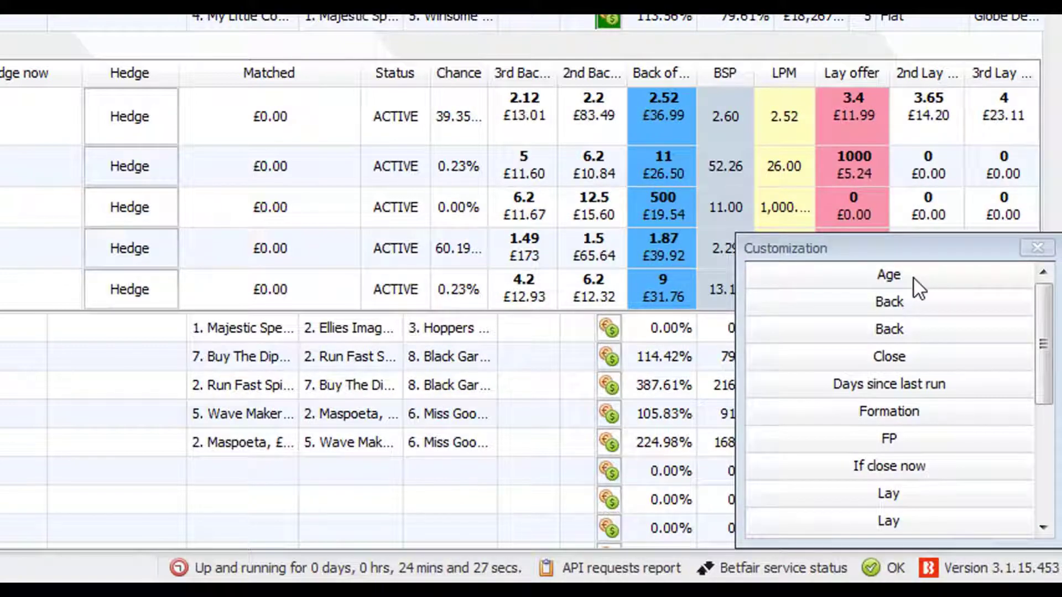
Step: Add the Age, Days since last run, Official rating, Reduction factor, Weight and FP columns to the selections grid
double_click(913, 279)
double_click(934, 358)
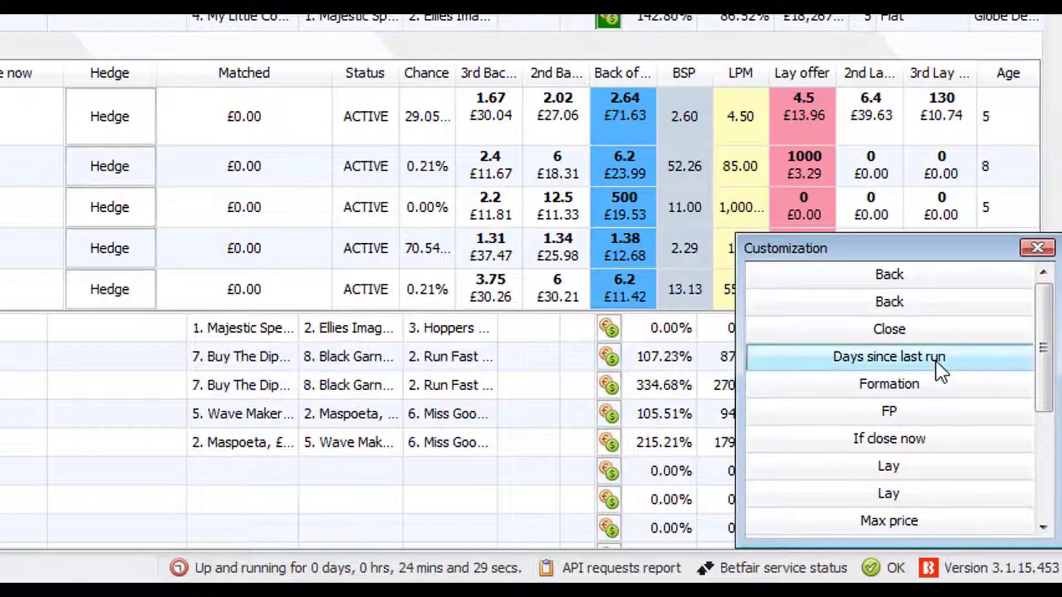
scroll(940, 387, down, 3)
double_click(943, 406)
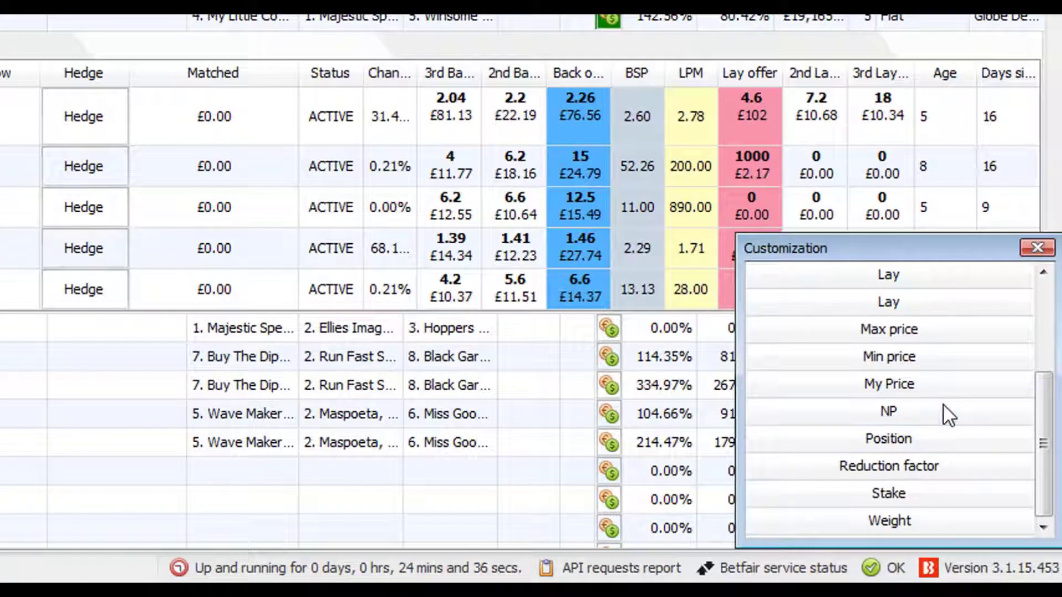
double_click(935, 465)
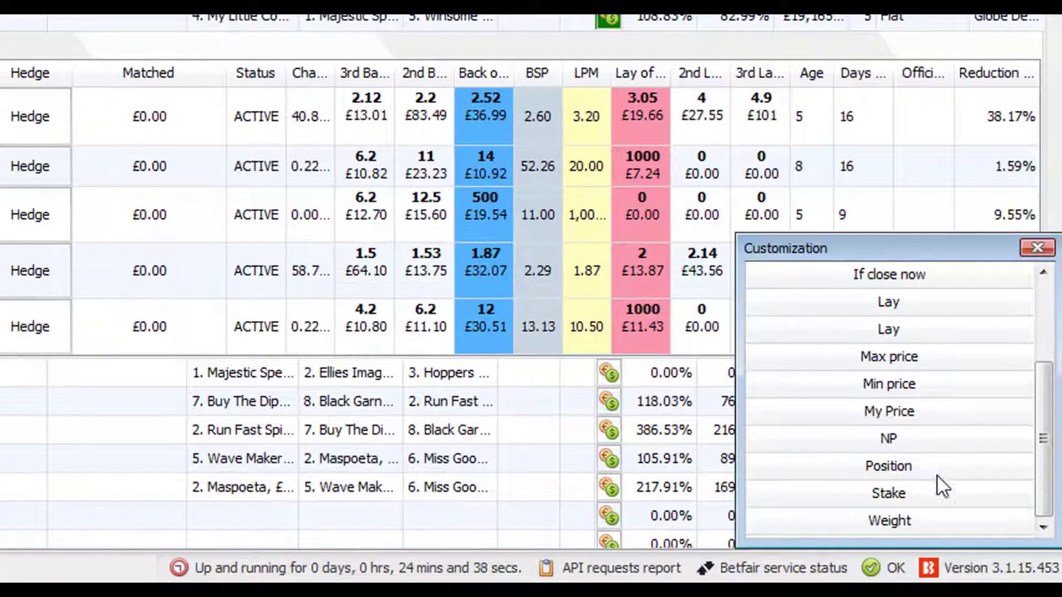
double_click(934, 522)
scroll(944, 383, up, 2)
double_click(945, 382)
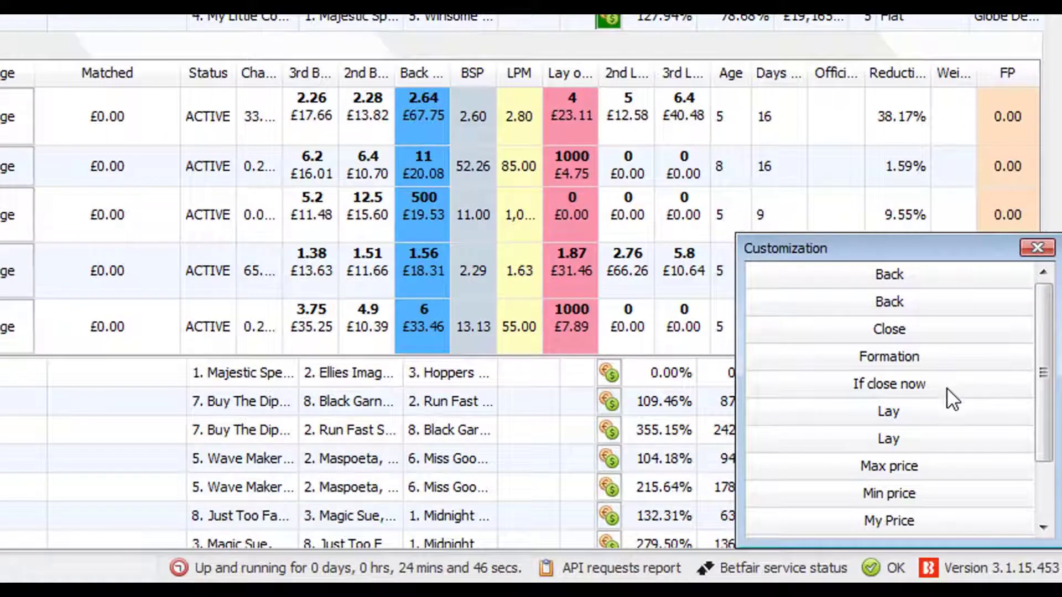
scroll(948, 389, down, 1)
double_click(945, 467)
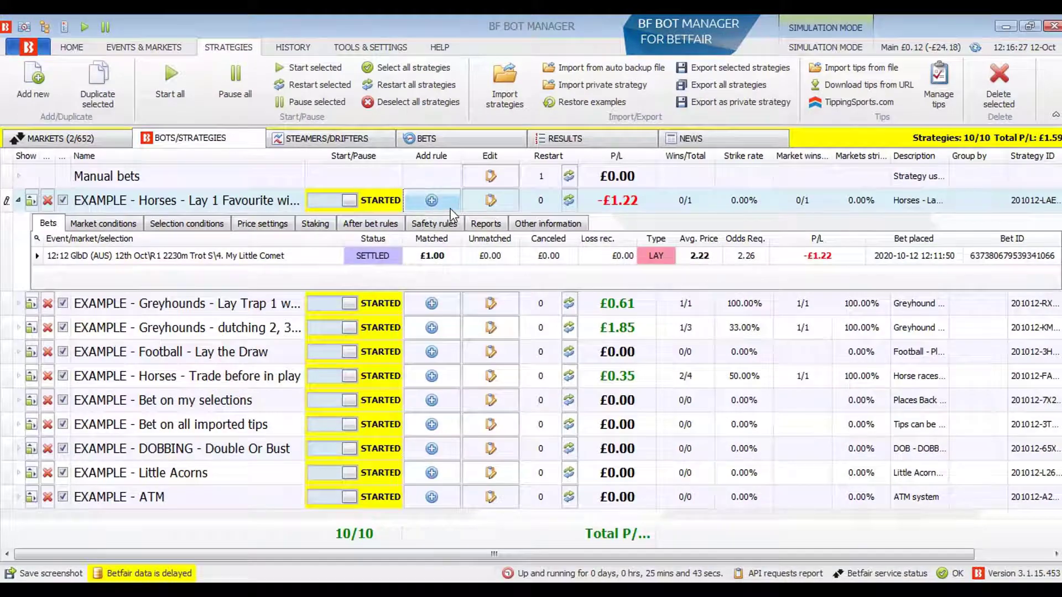
Step: Open the new-rule list for the EXAMPLE - Horses - Lay 1 Favourite with recovery strategy and examine its market condition rules, including the Racing filters
click(452, 209)
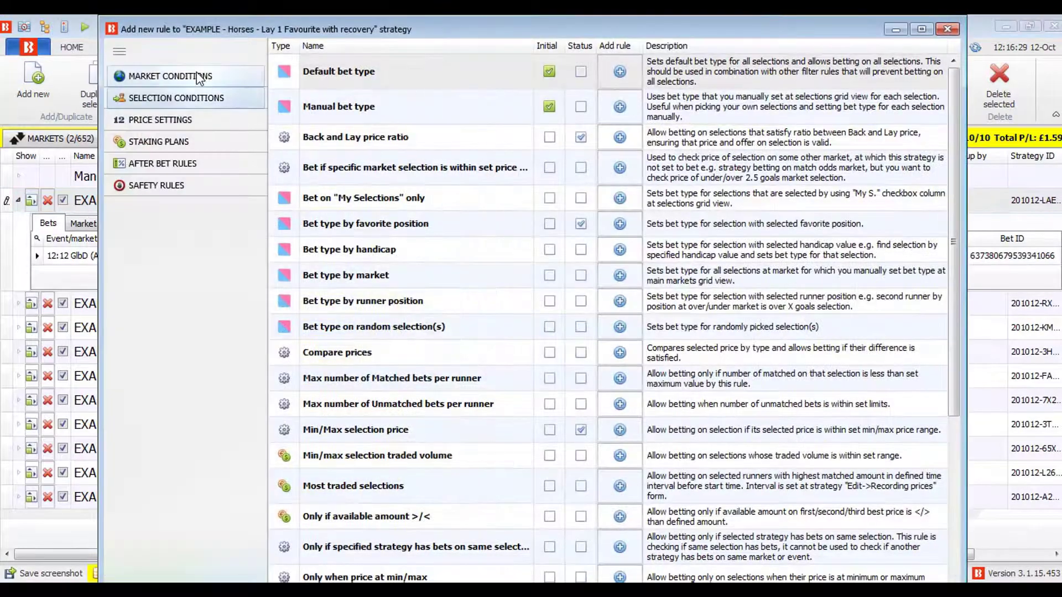
click(198, 78)
scroll(489, 246, down, 10)
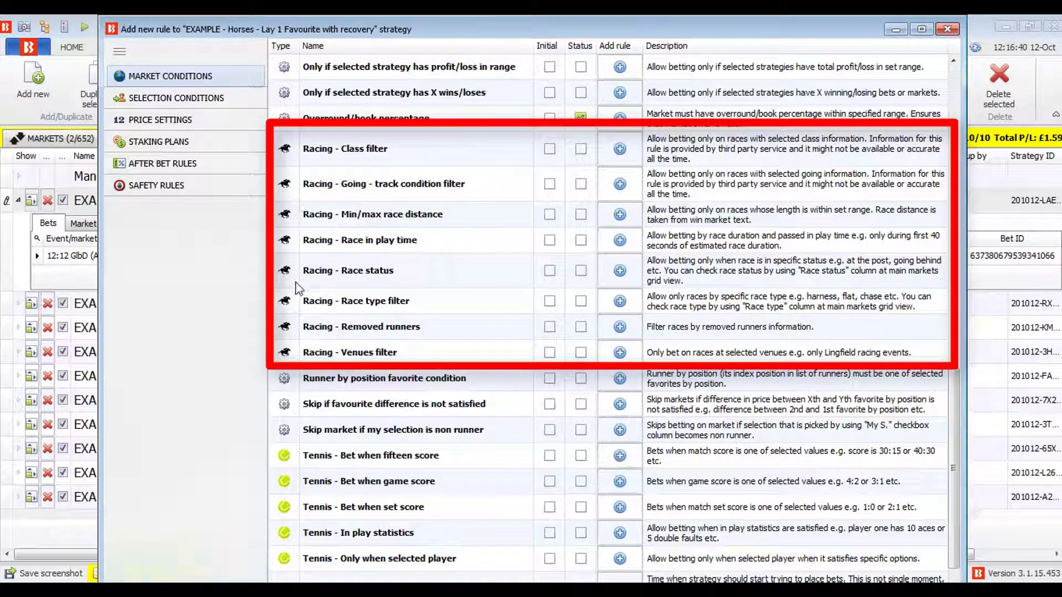
scroll(295, 293, down, 1)
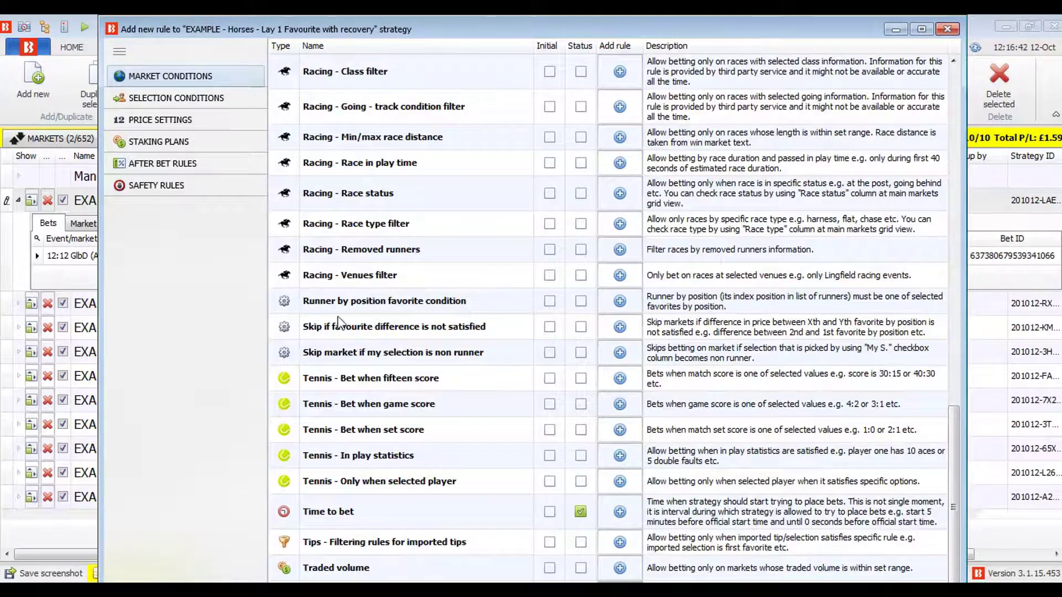
scroll(320, 182, up, 6)
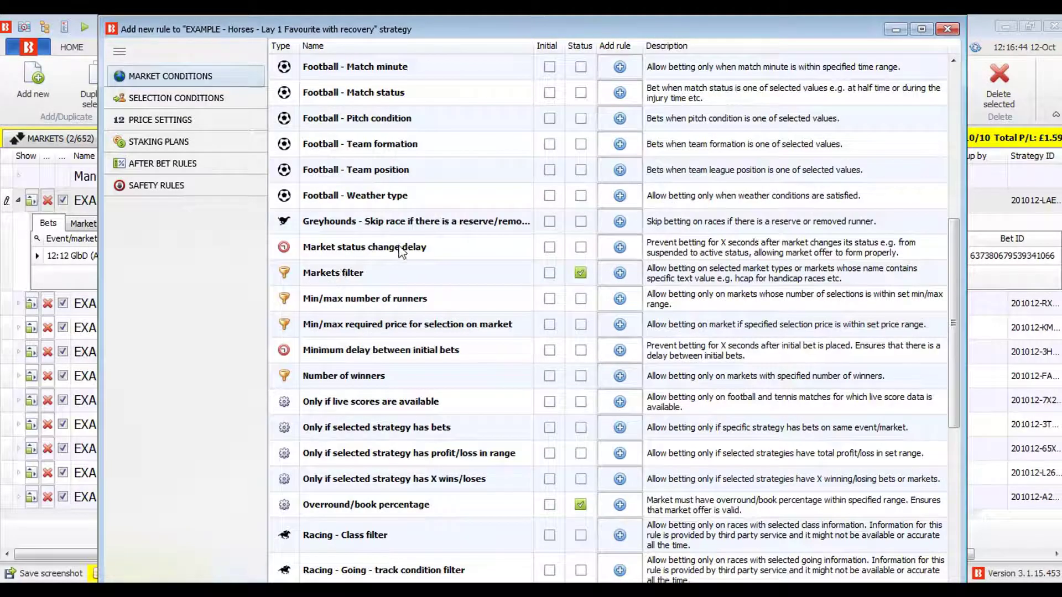
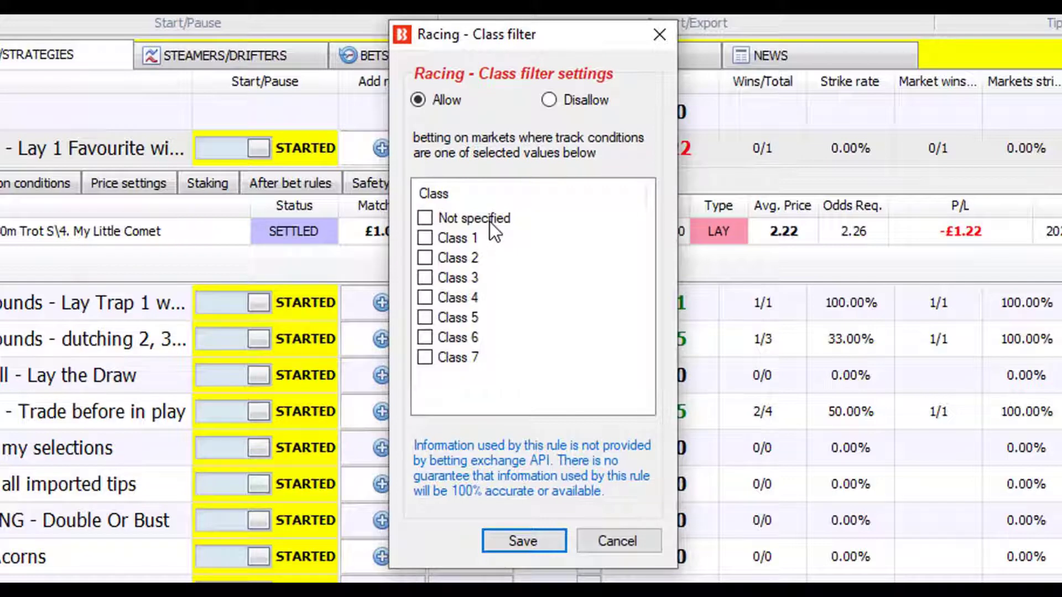
Step: Try Disallow and Allow in the Racing - Class filter, and try Good to firm and Muddy in the Going - track condition filter
click(576, 109)
click(450, 97)
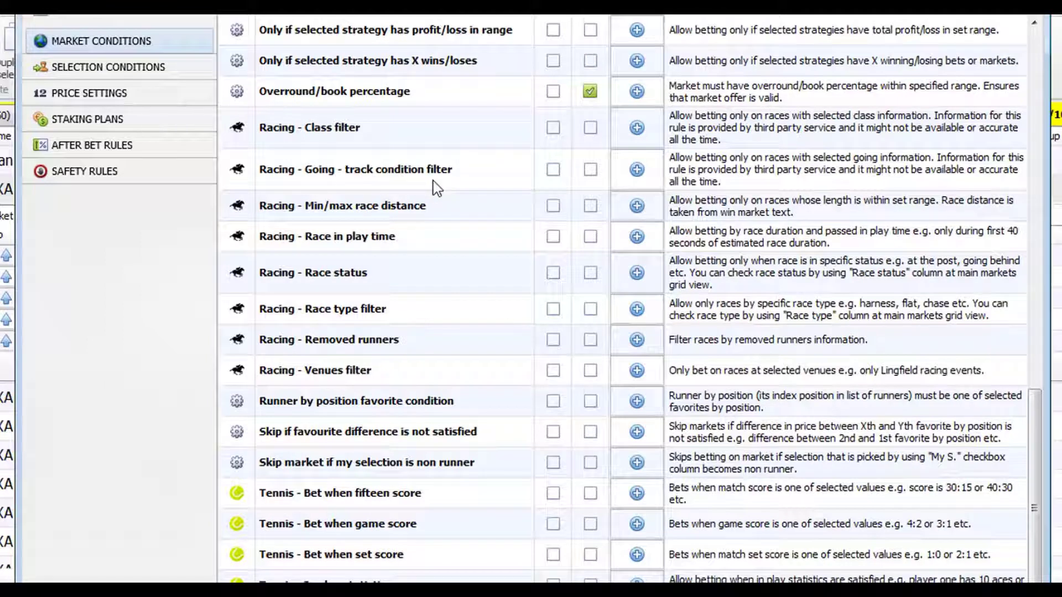
click(637, 170)
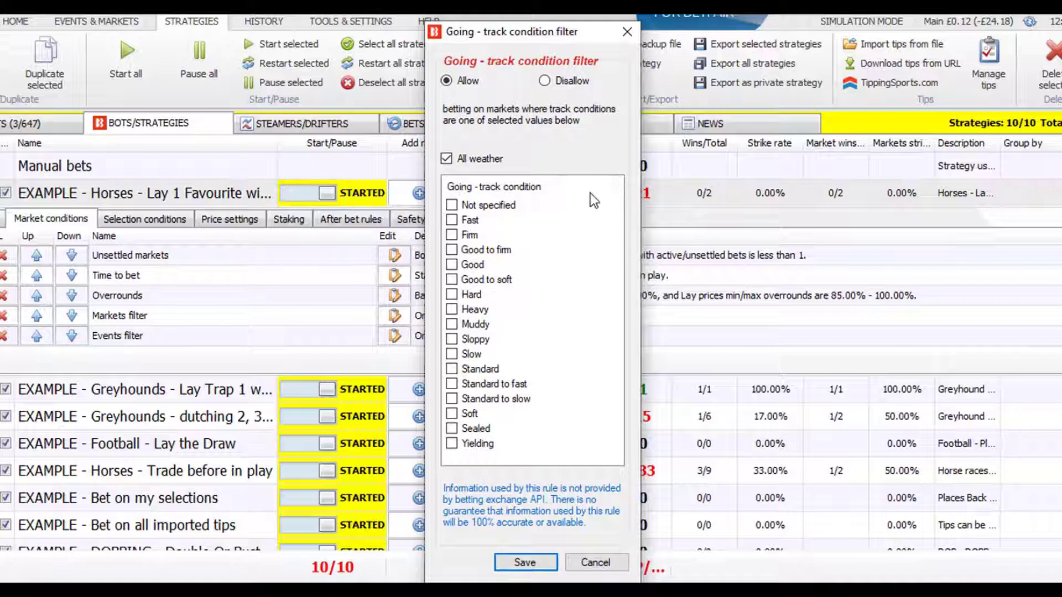
click(459, 250)
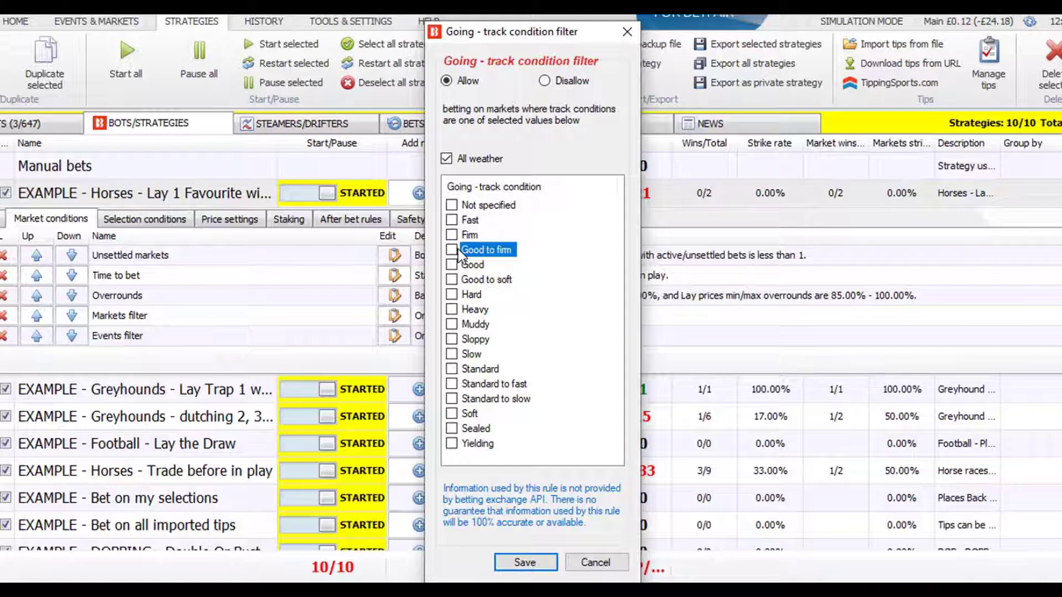
click(452, 325)
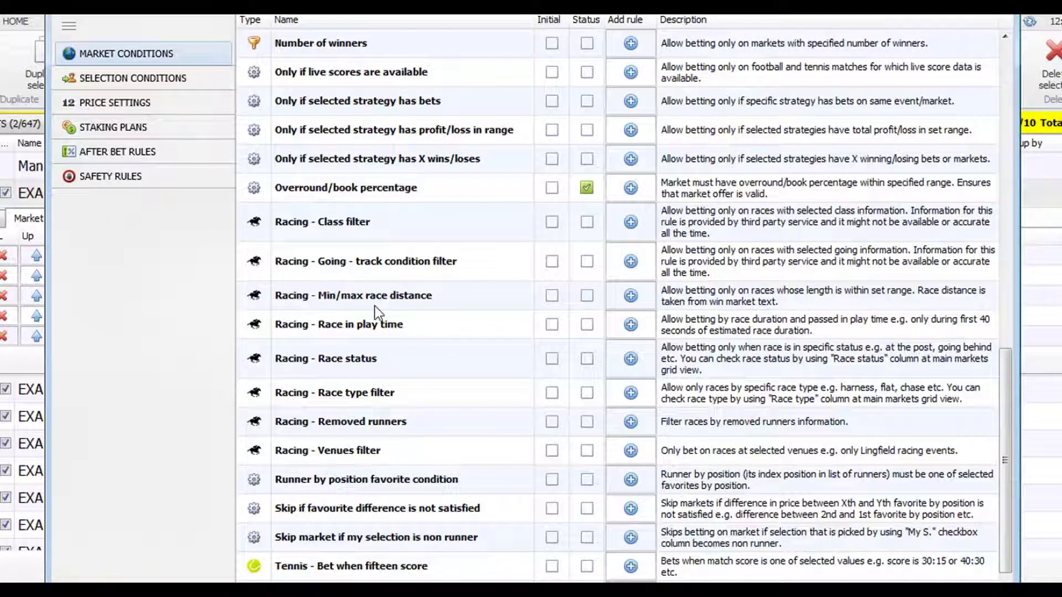
Step: Open the Racing - Min/max race distance rule and try its miles/furlongs to meters converter with 0m and a furlong value
double_click(404, 298)
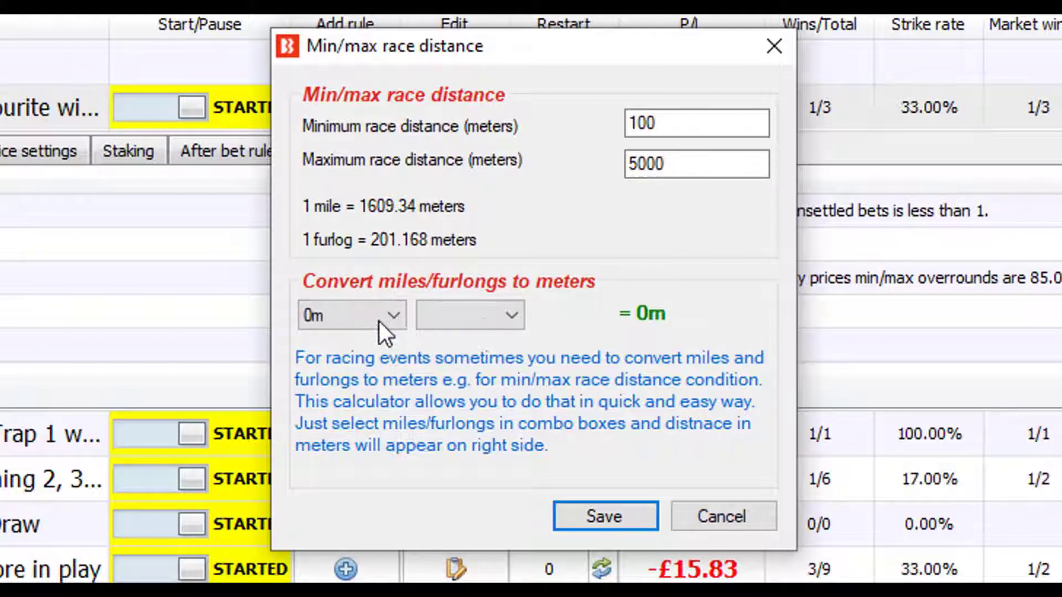
click(380, 323)
click(383, 333)
click(446, 319)
scroll(487, 165, down, 3)
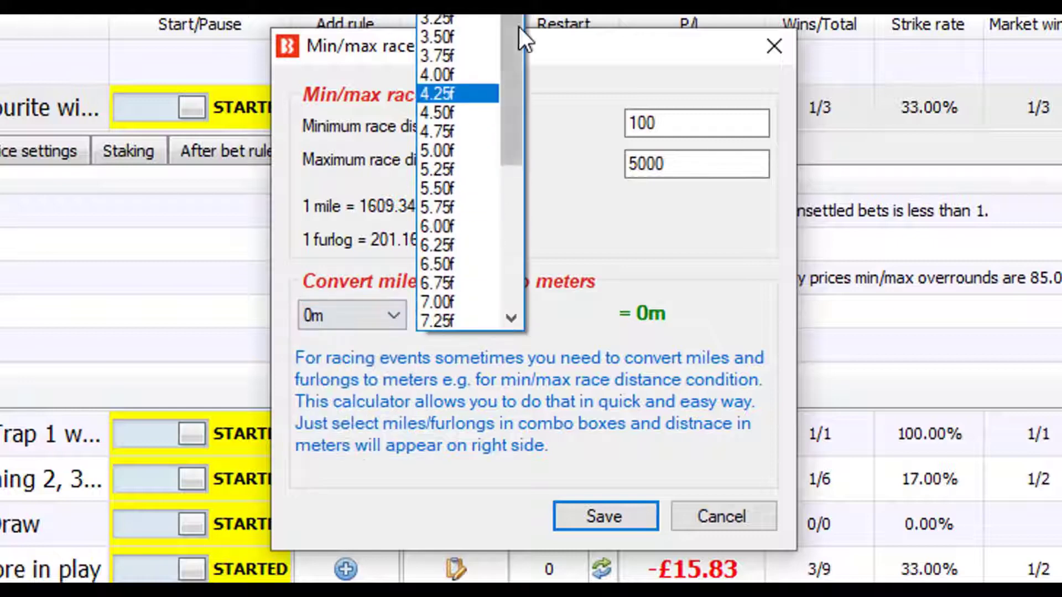
click(450, 220)
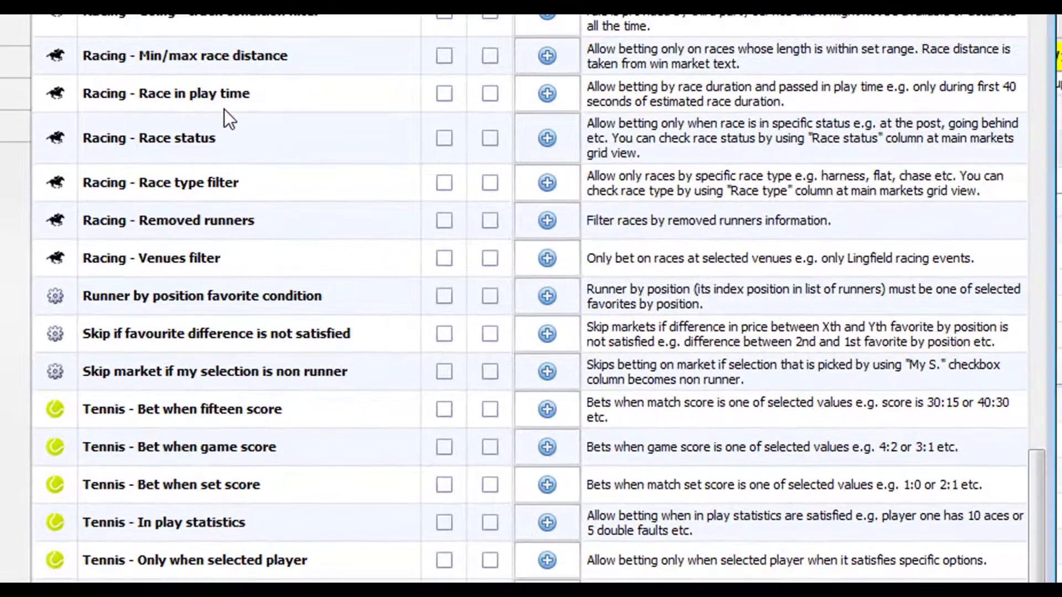
Step: In the Race in play time rule, try replacing the seconds-before-finish limit with betting only for the LAST 60.00% of race duration
click(550, 88)
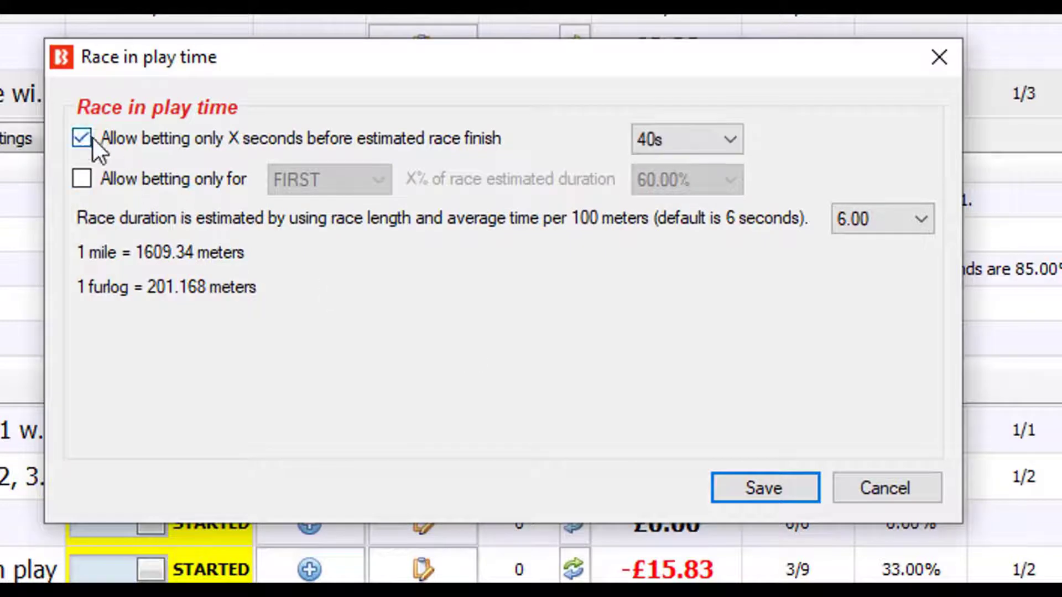
click(93, 138)
click(109, 172)
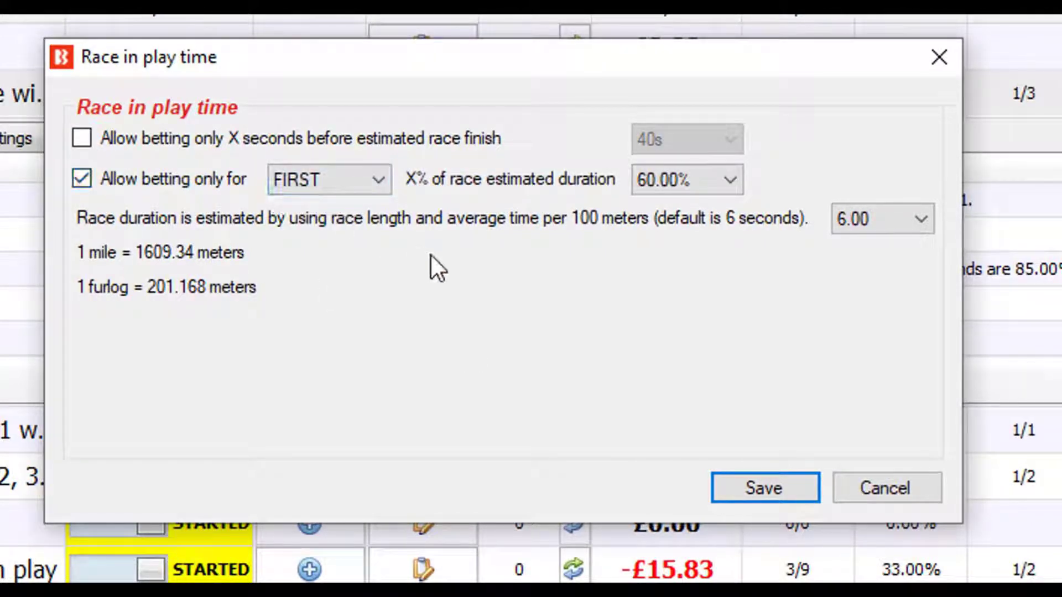
click(353, 181)
click(359, 227)
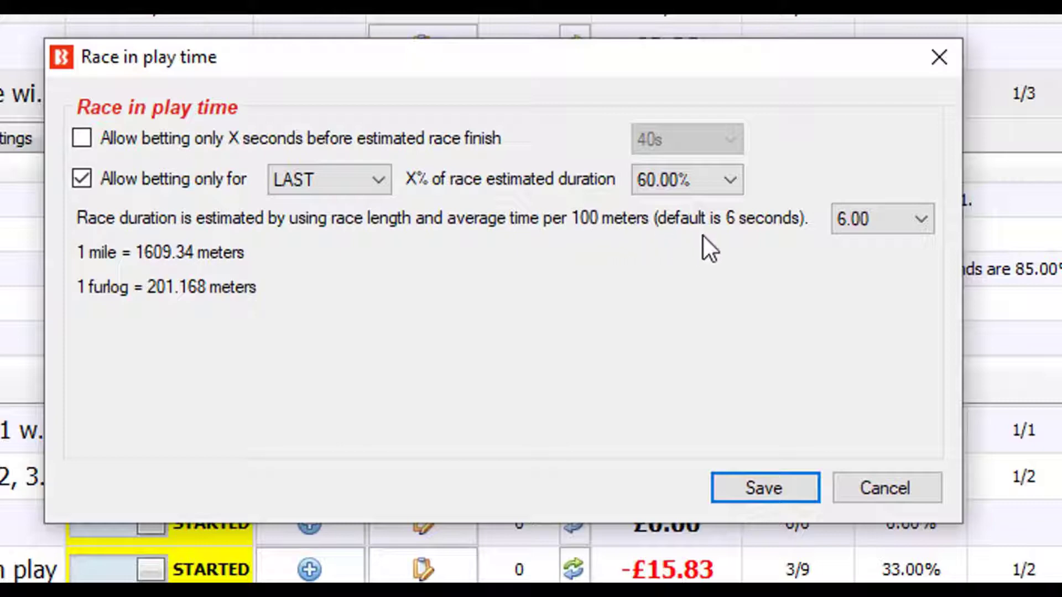
Step: Review the average time per 100 meters choices and try 25.00% as the share of the race's estimated duration
click(891, 229)
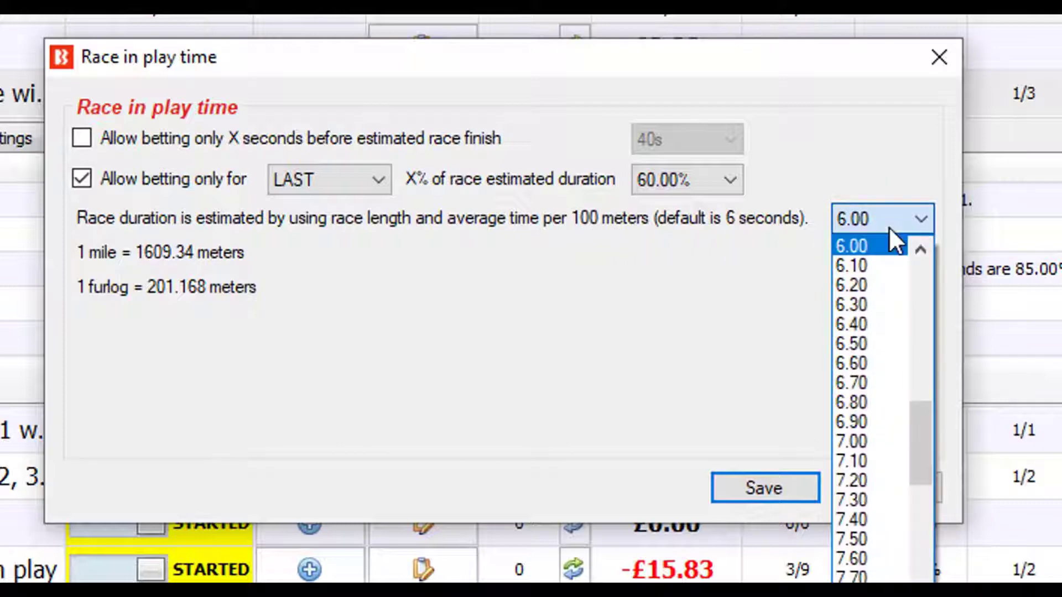
click(599, 311)
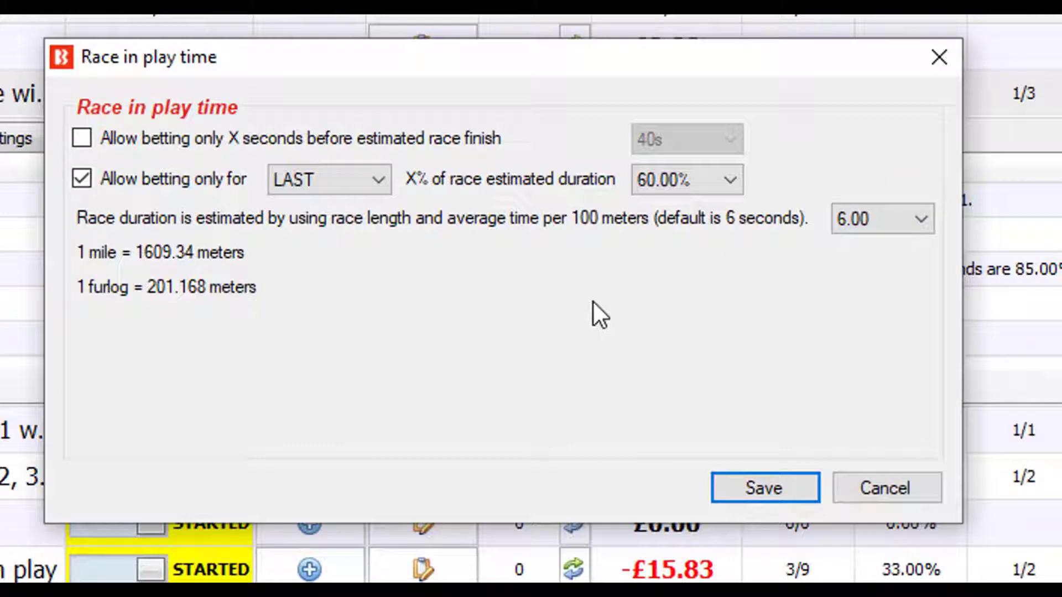
click(671, 183)
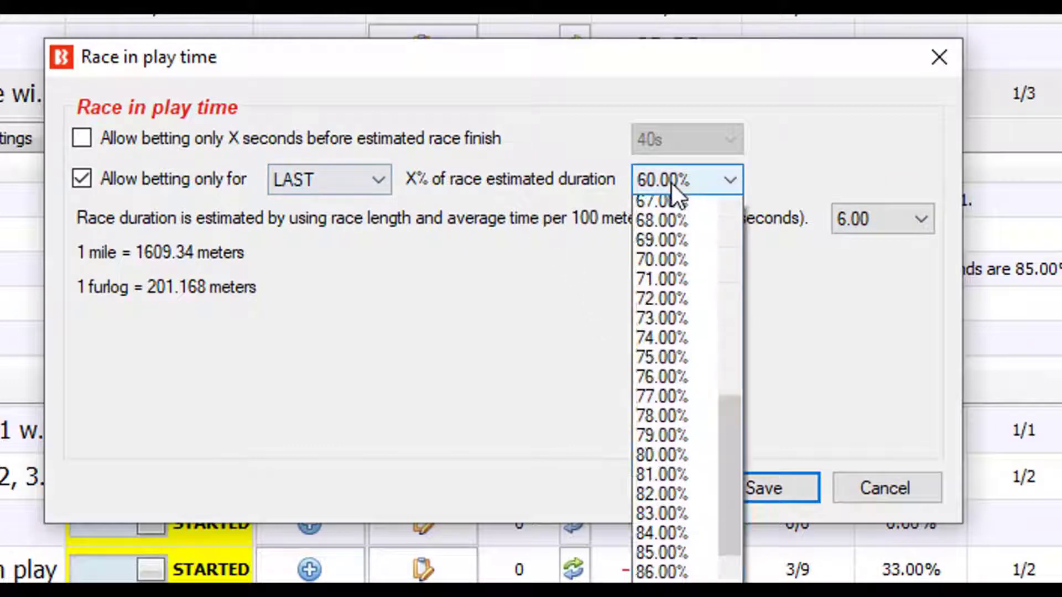
scroll(674, 303, up, 15)
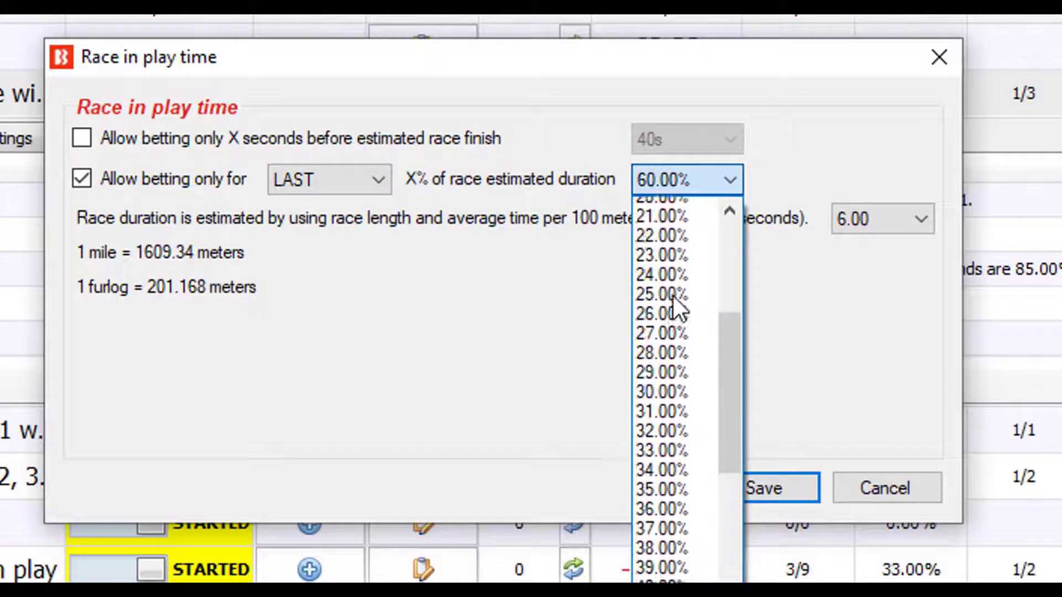
click(674, 303)
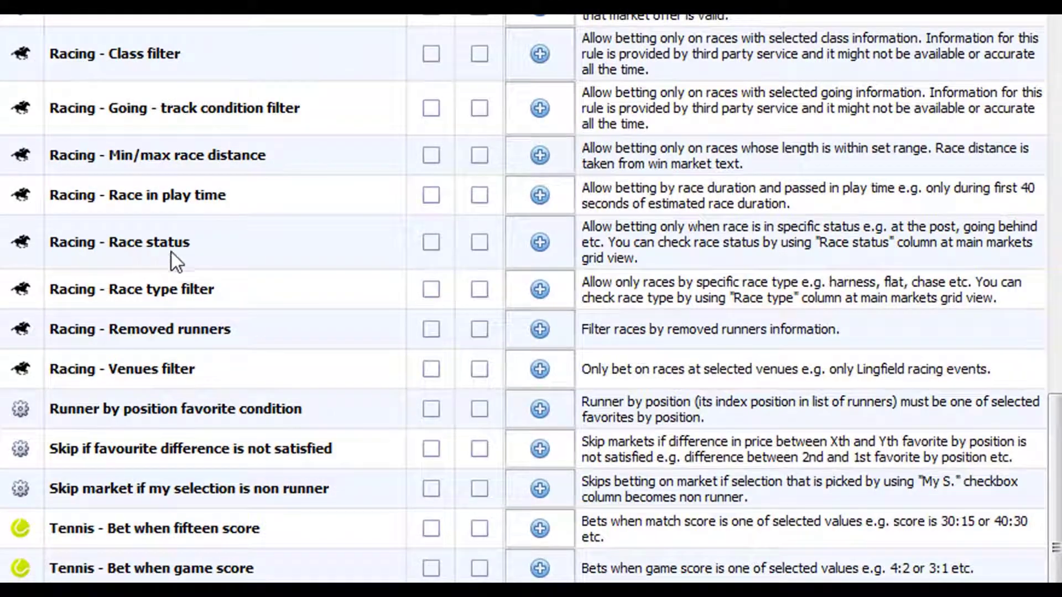
Step: Open the Racing - Race status rule, review the available statuses and try allowing bets at Parade ring
click(555, 259)
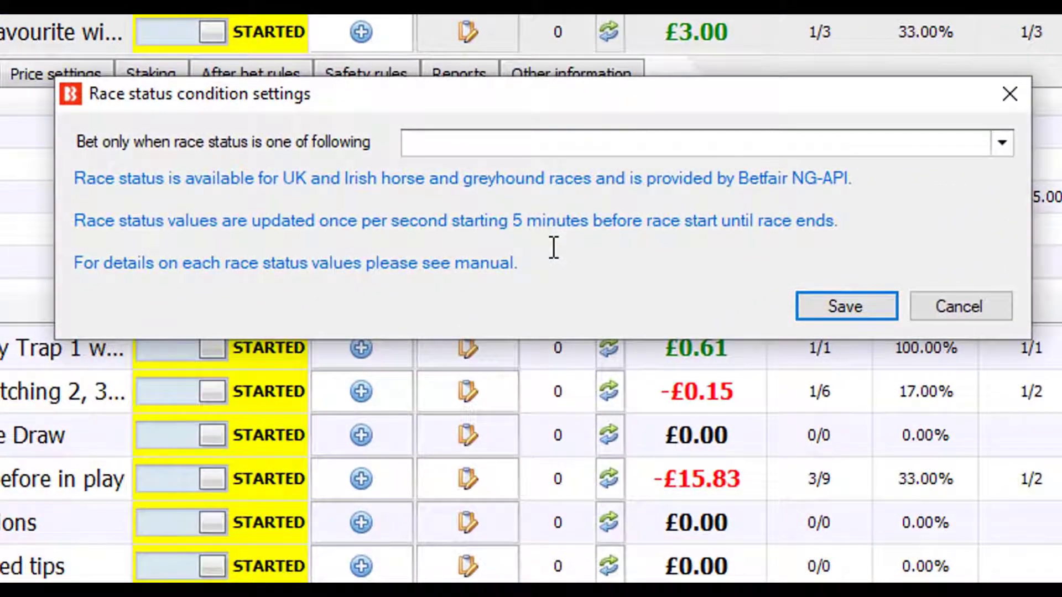
click(457, 145)
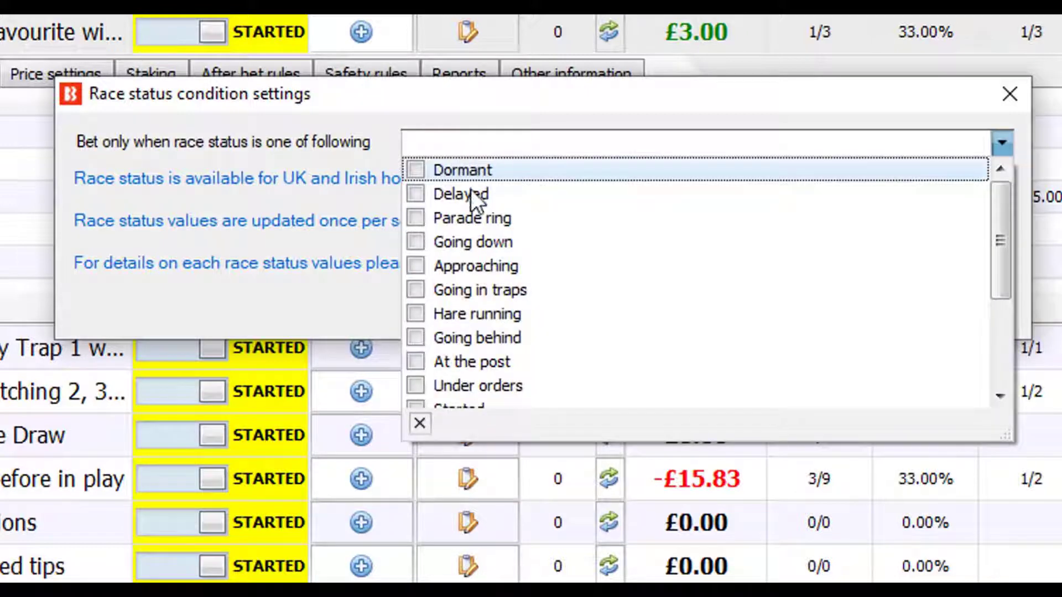
click(418, 219)
click(320, 302)
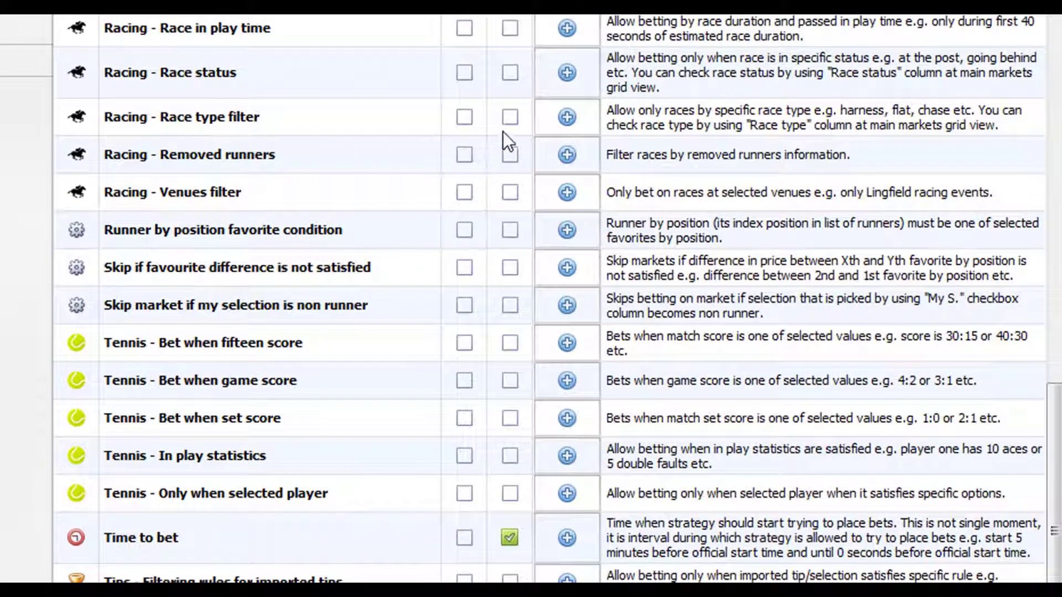
Step: Open the Racing - Race type filter and try disallowing bets on Chase races
click(571, 122)
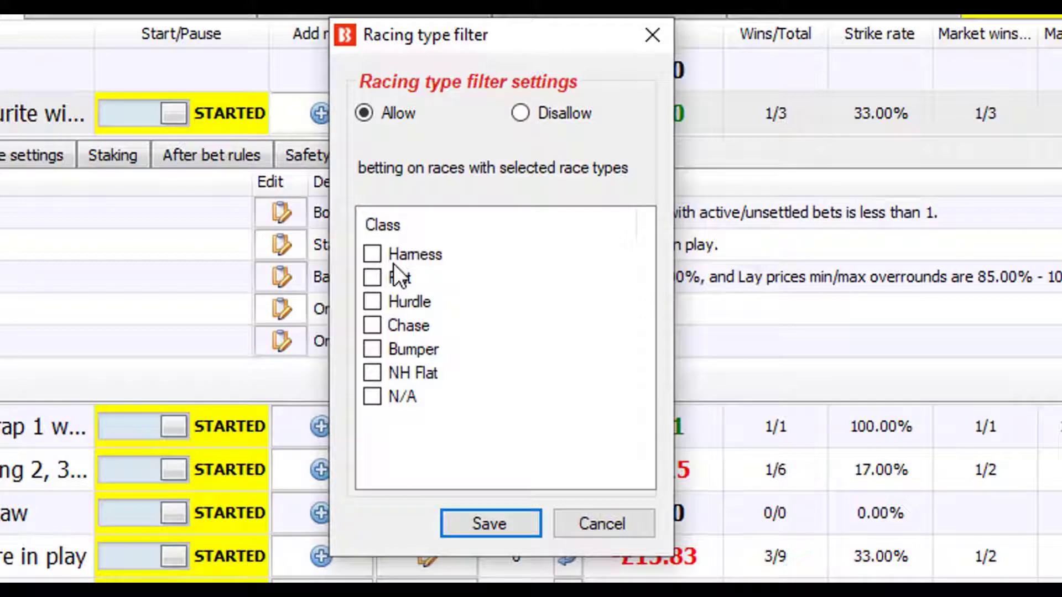
click(533, 108)
click(377, 325)
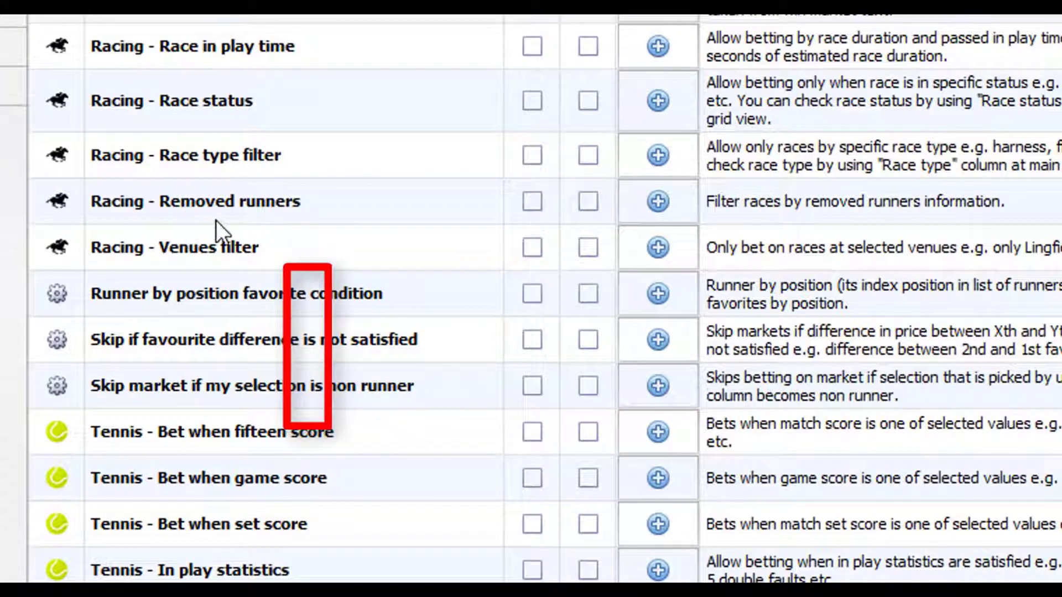
Step: In the Removed runners rule, try the skip conditions for a removed runner and for NO removed runner with reduction factor greater than 20.00%
click(662, 199)
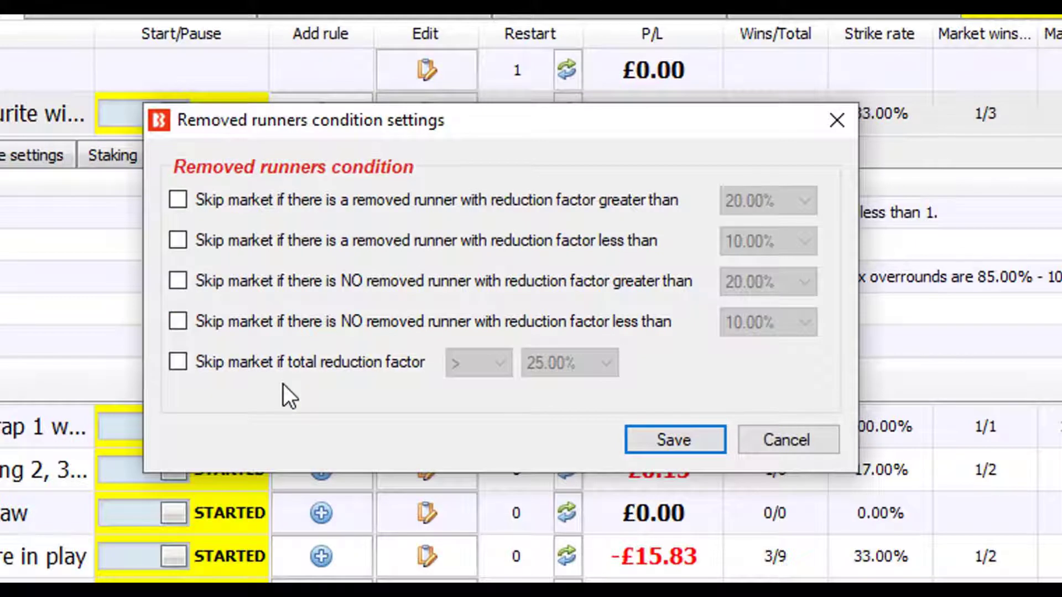
click(190, 203)
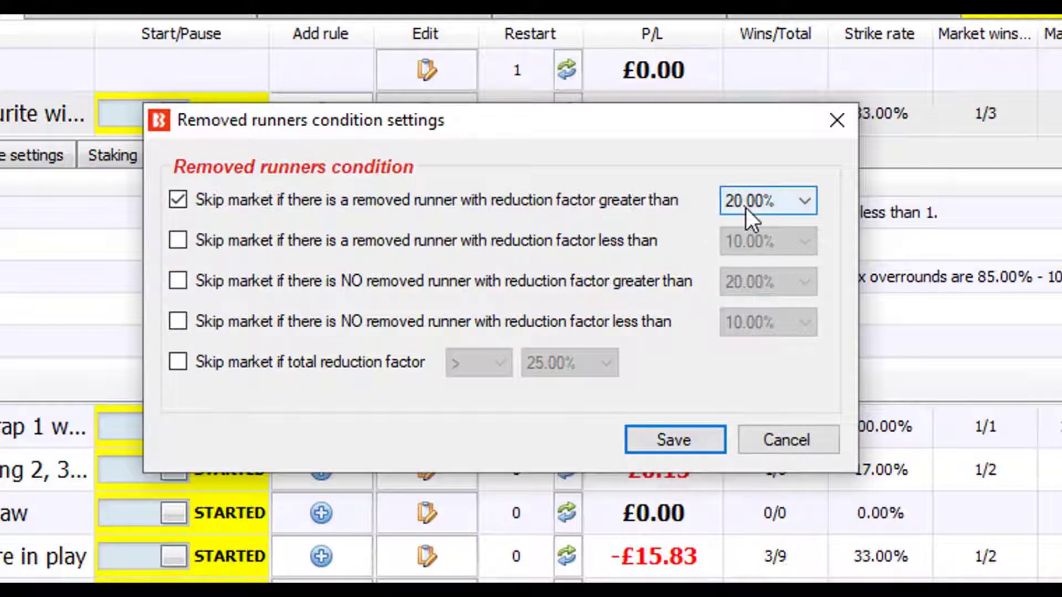
click(182, 202)
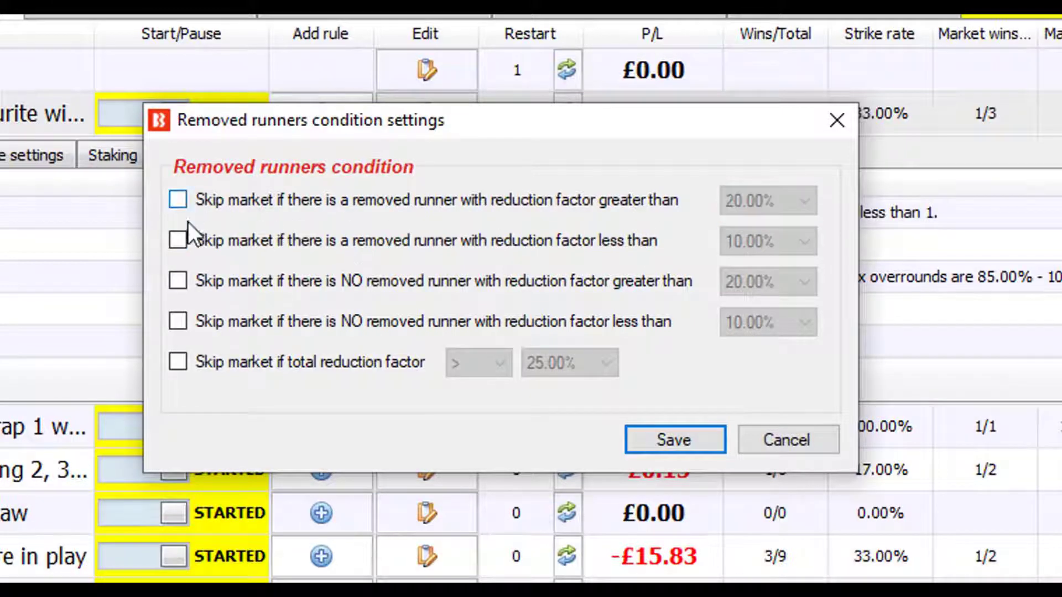
click(189, 286)
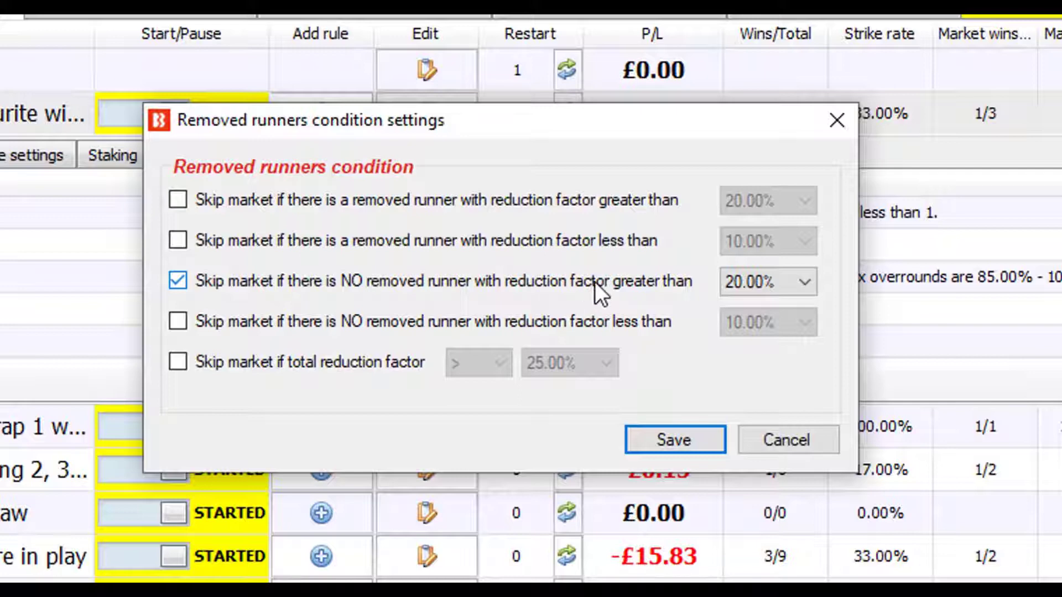
click(758, 282)
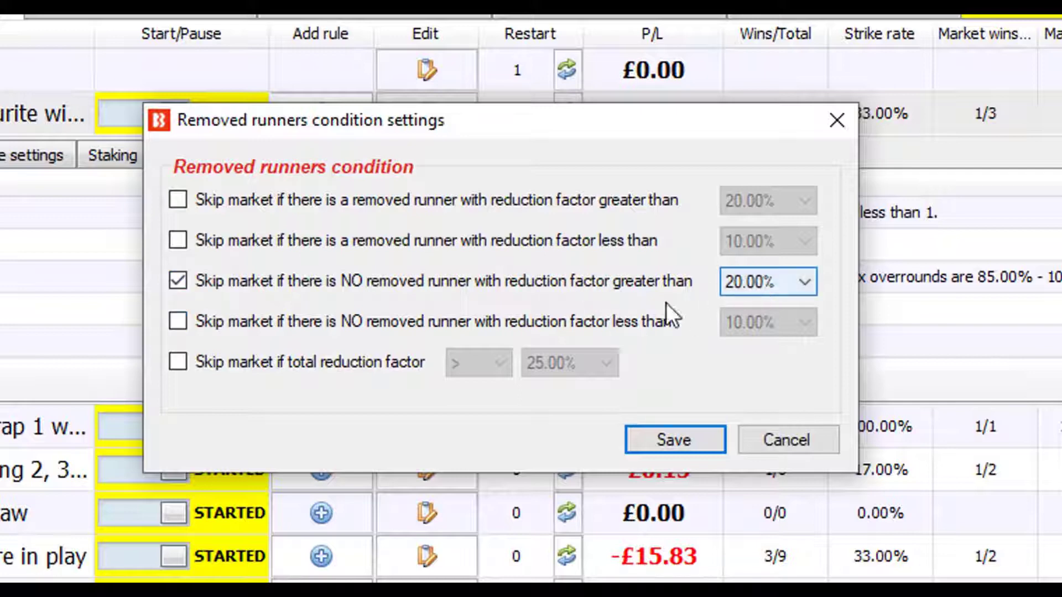
click(281, 285)
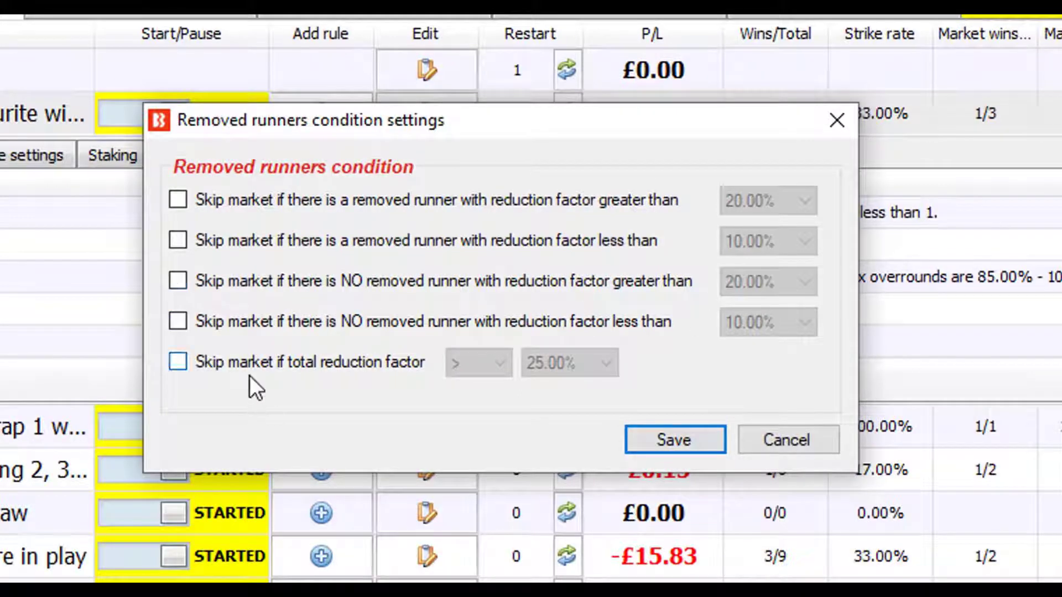
click(251, 366)
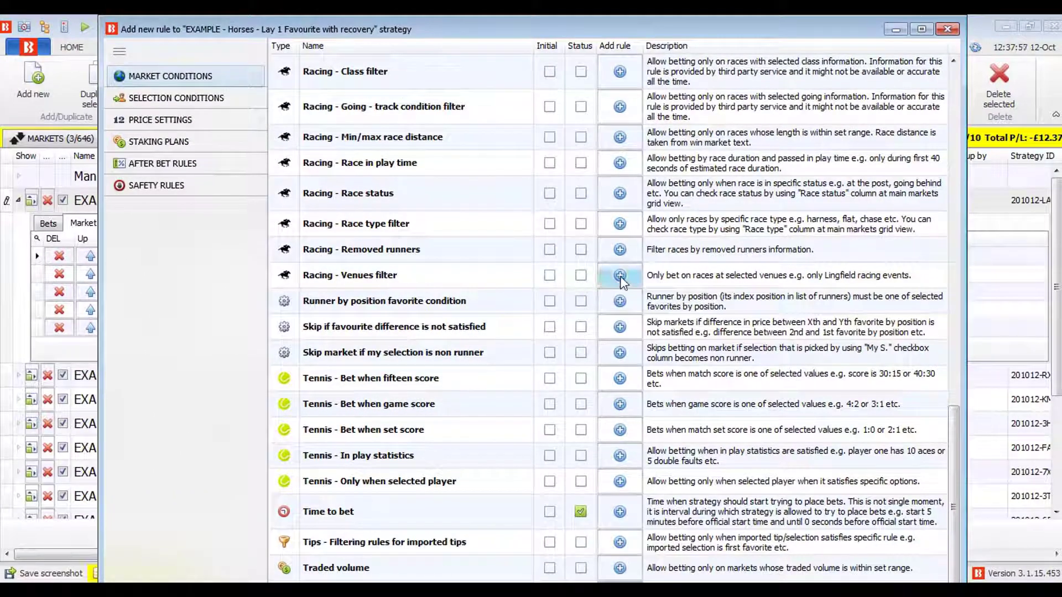
Step: Open the Racing - Venues filter and try adding Aintree and Ballarat as allowed venues
click(619, 276)
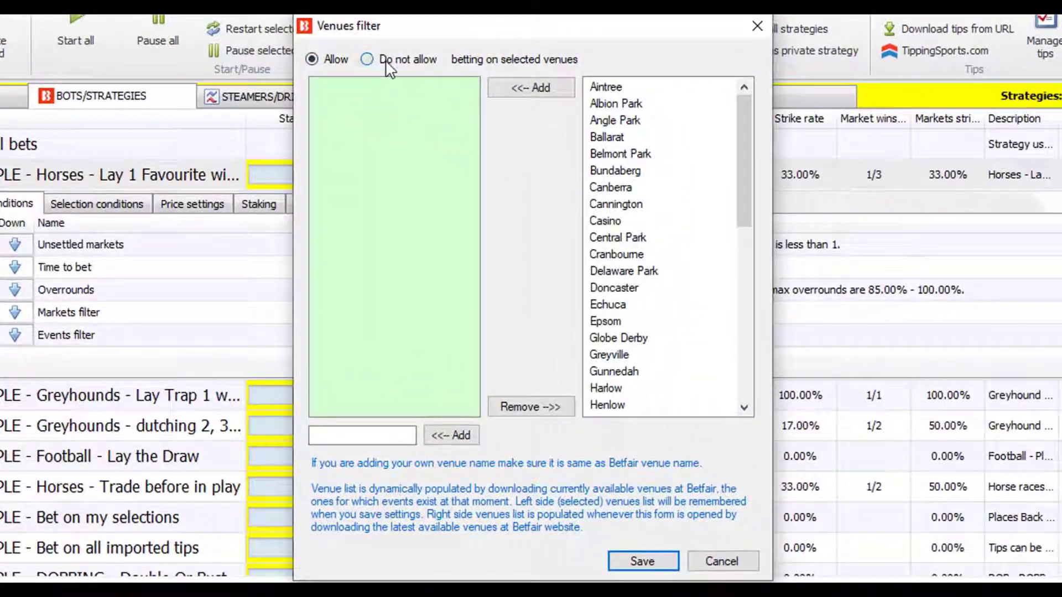
click(367, 59)
click(312, 59)
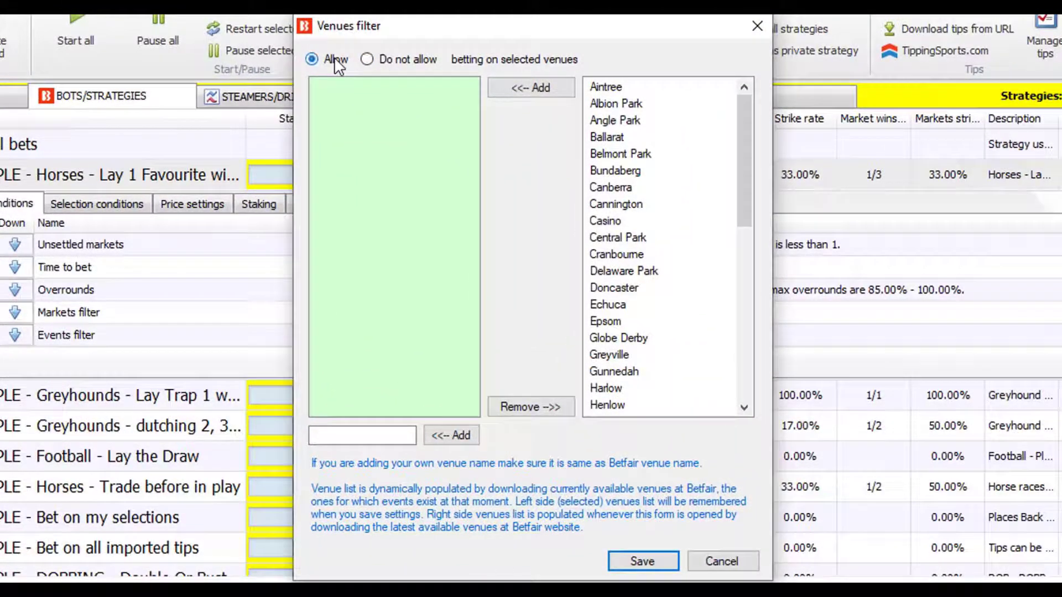
click(616, 88)
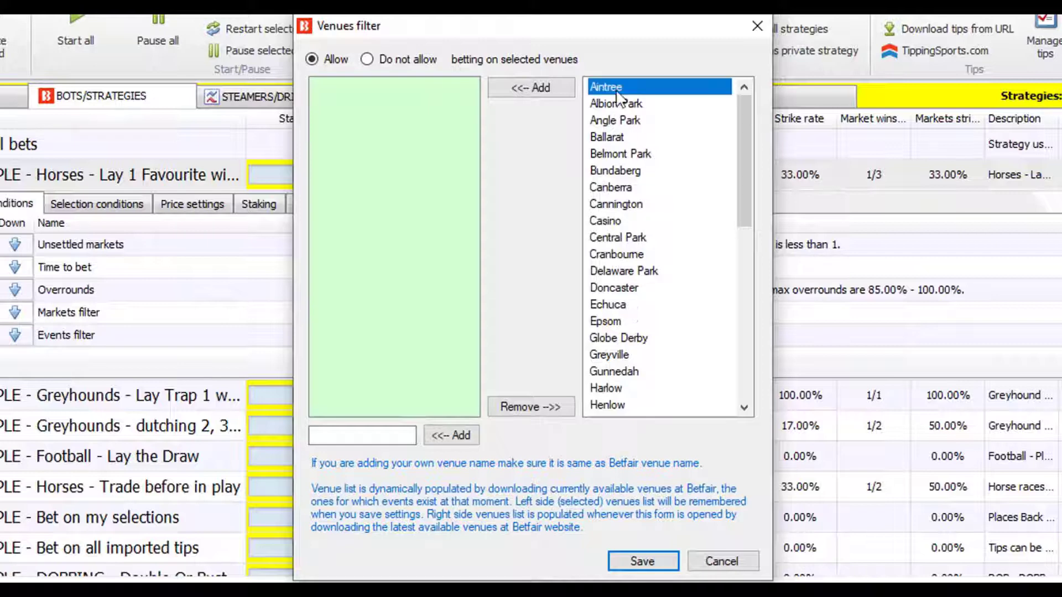
click(573, 92)
click(606, 122)
click(565, 94)
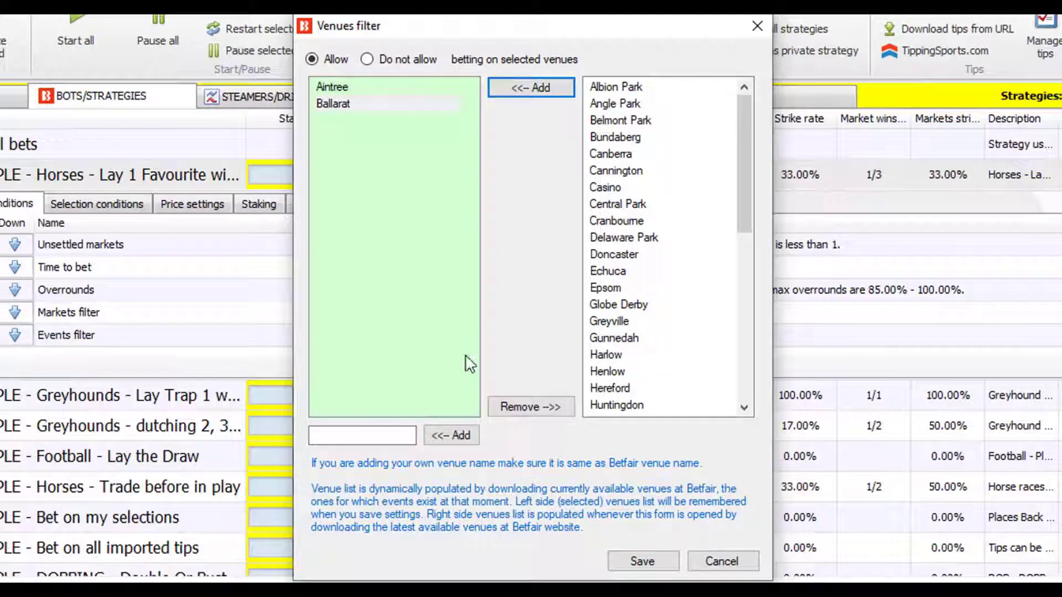
Step: Examine the custom venue name entry and look through the list of available venues
click(383, 435)
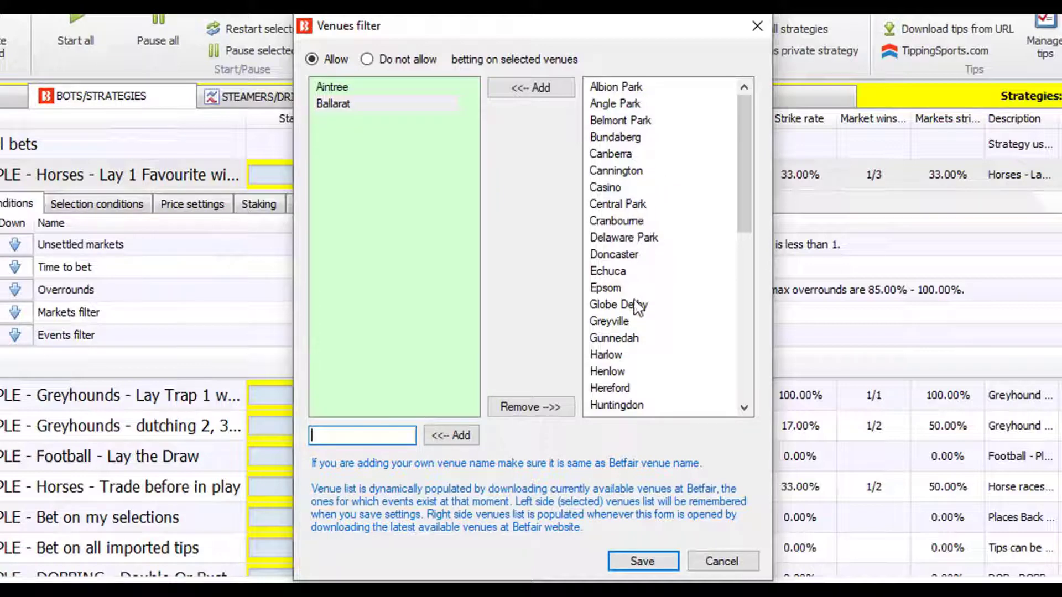
scroll(636, 305, down, 5)
scroll(637, 308, down, 3)
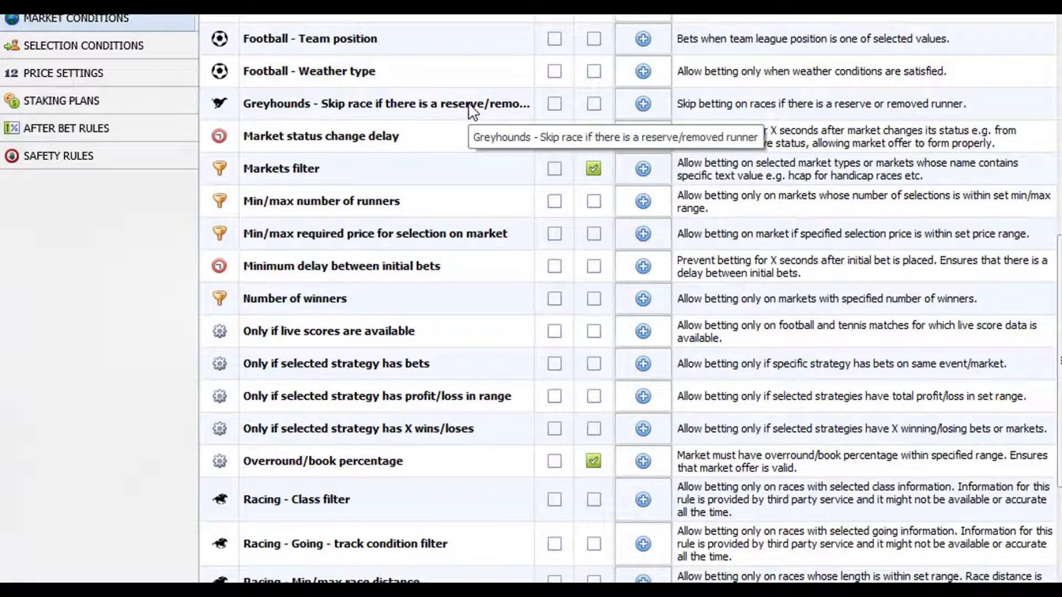
Step: Review the settings of the Greyhounds - Skip race if there is a reserve/removed runner rule and close them
double_click(471, 105)
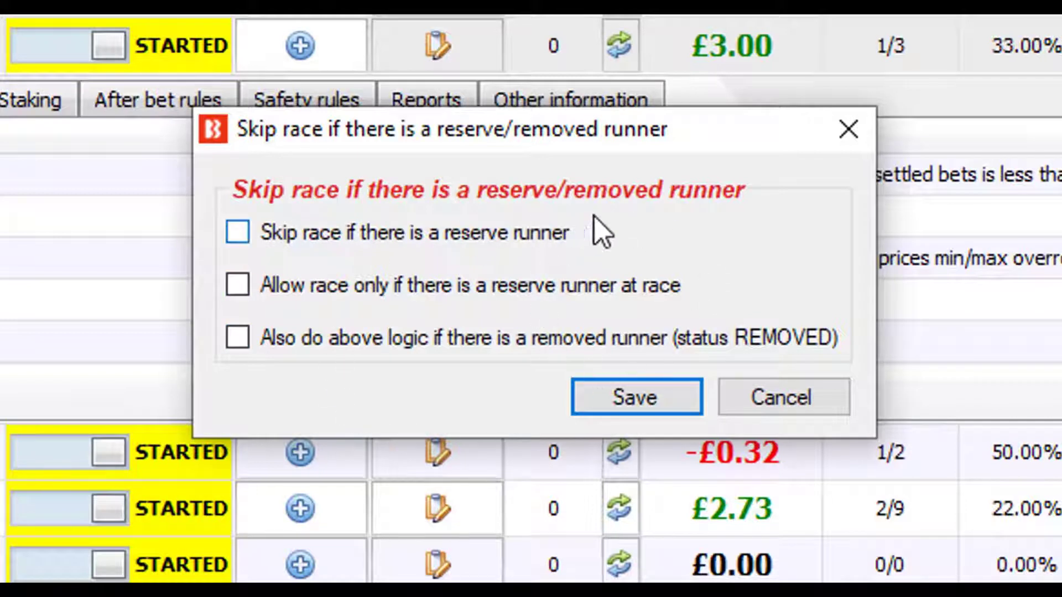
click(682, 402)
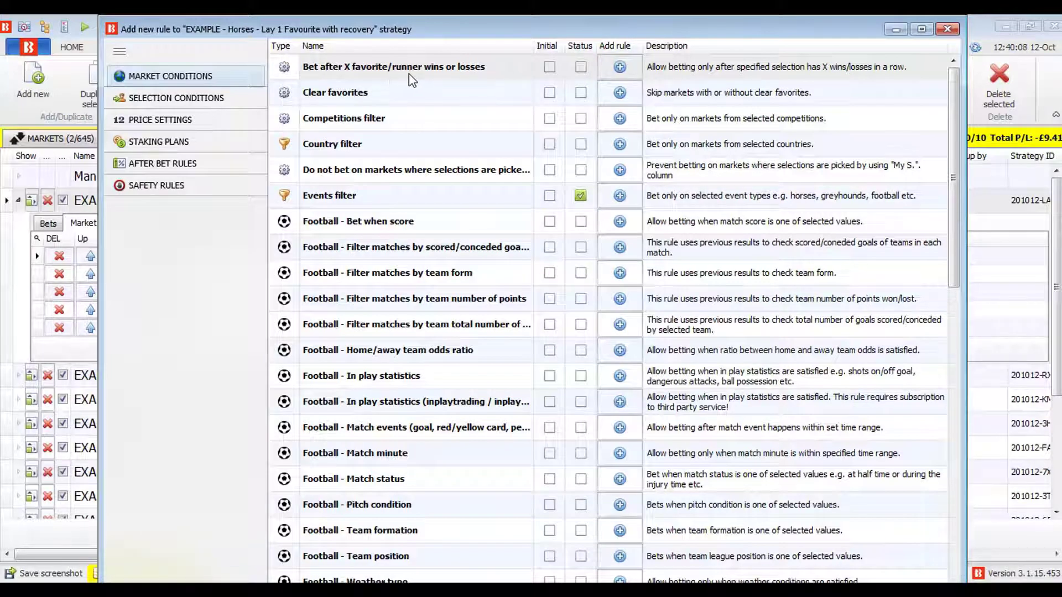
Step: Open the Bet after X favorite/runner wins or losses rule and try betting when losses of favourite 1 are >= 3
click(620, 67)
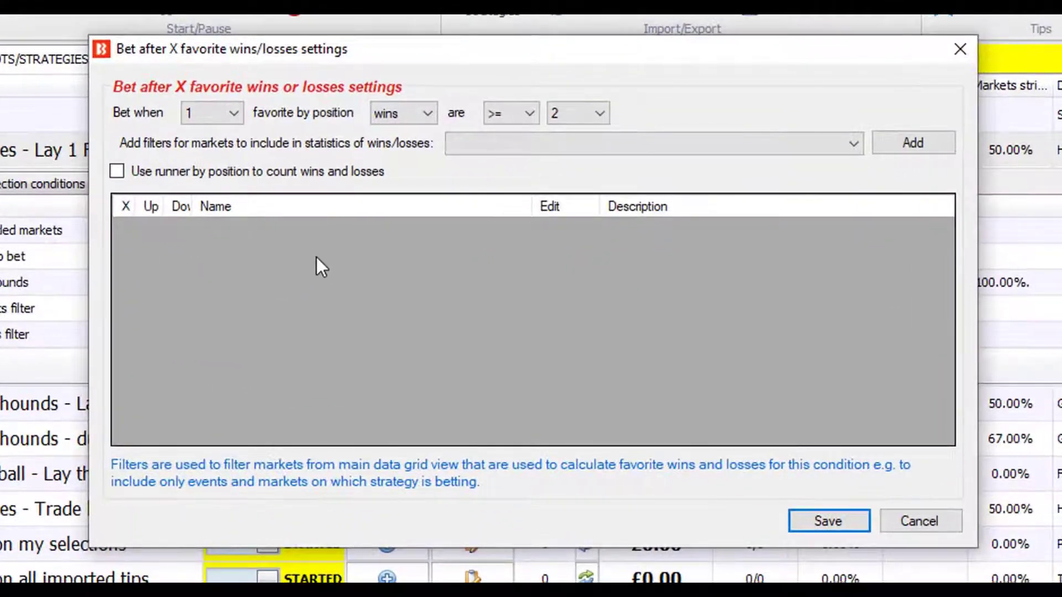
click(231, 114)
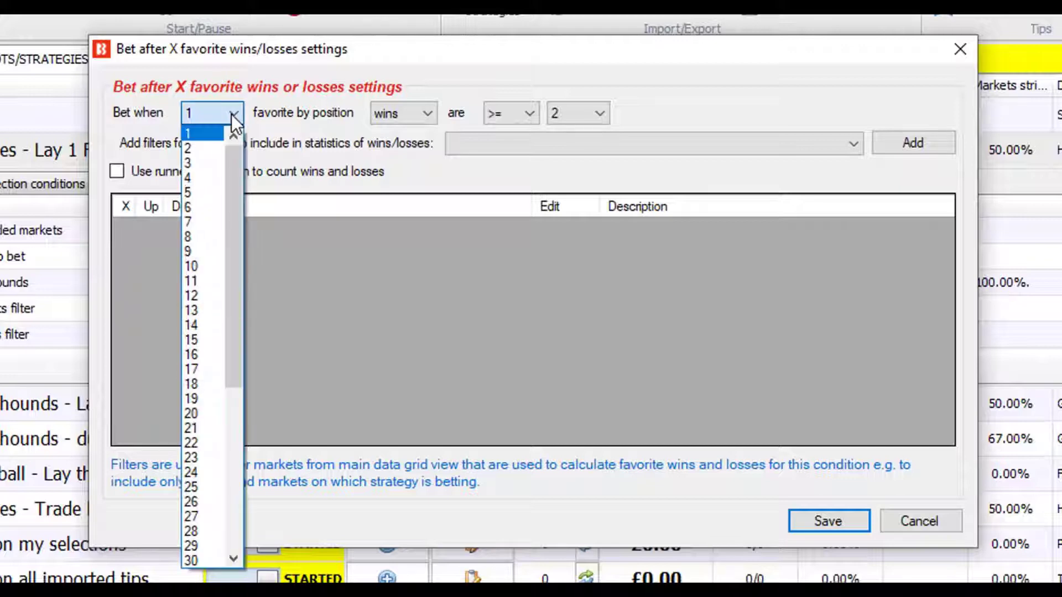
click(231, 114)
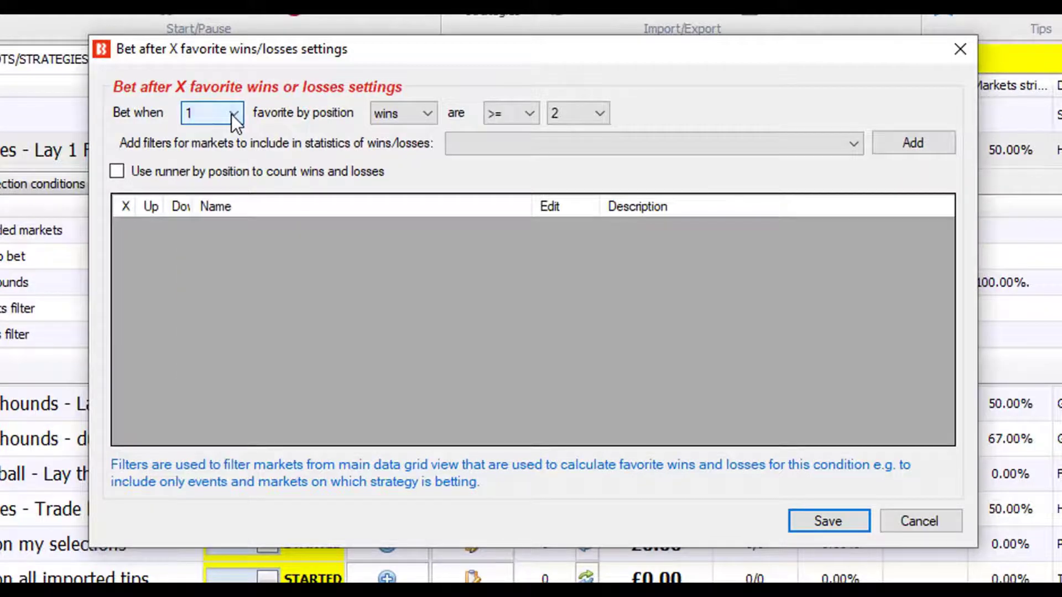
click(432, 117)
click(408, 148)
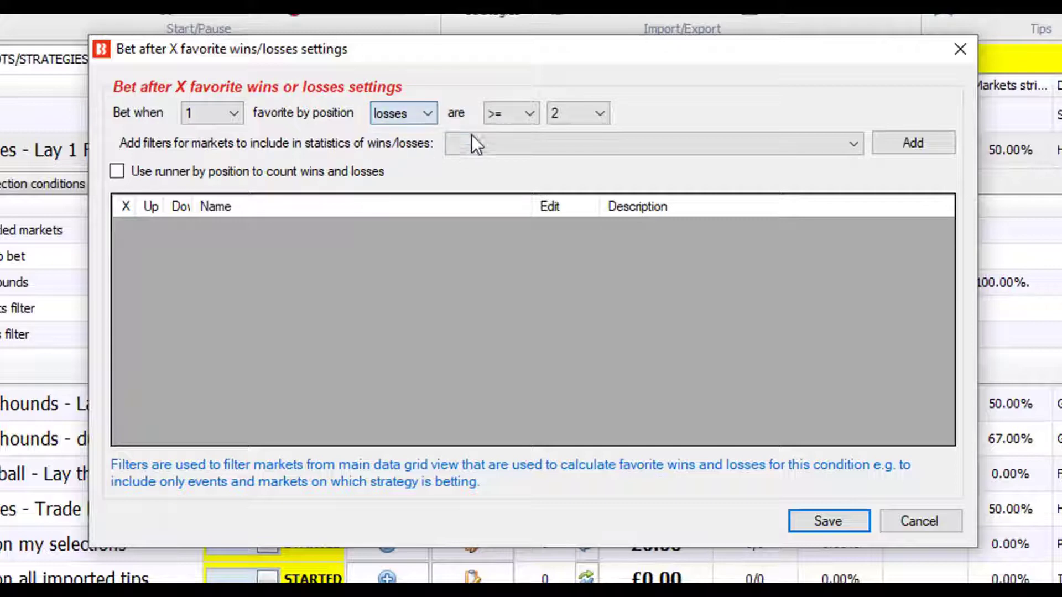
click(520, 117)
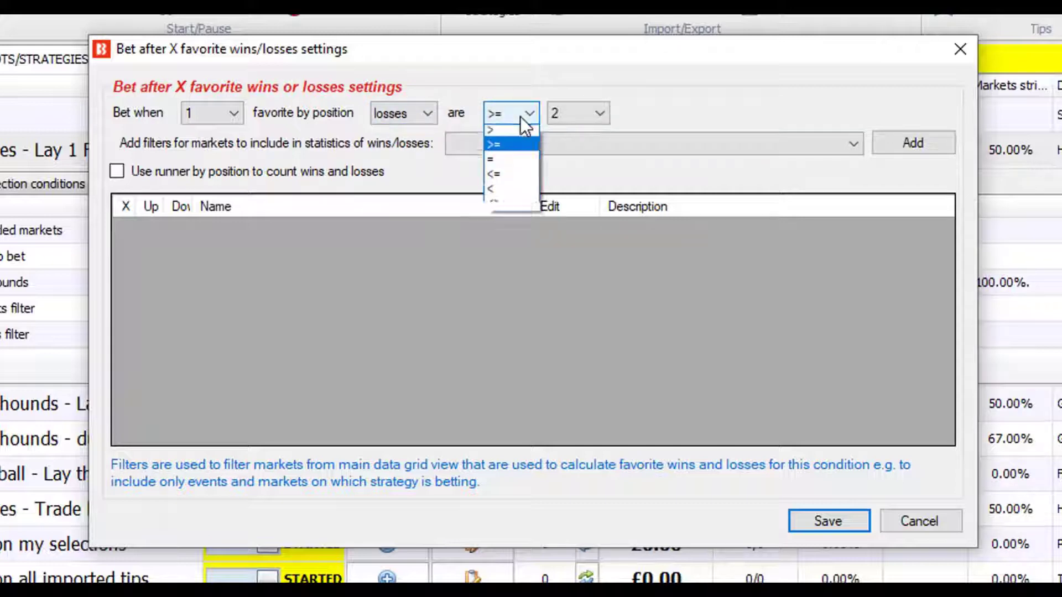
click(512, 150)
click(583, 117)
click(583, 143)
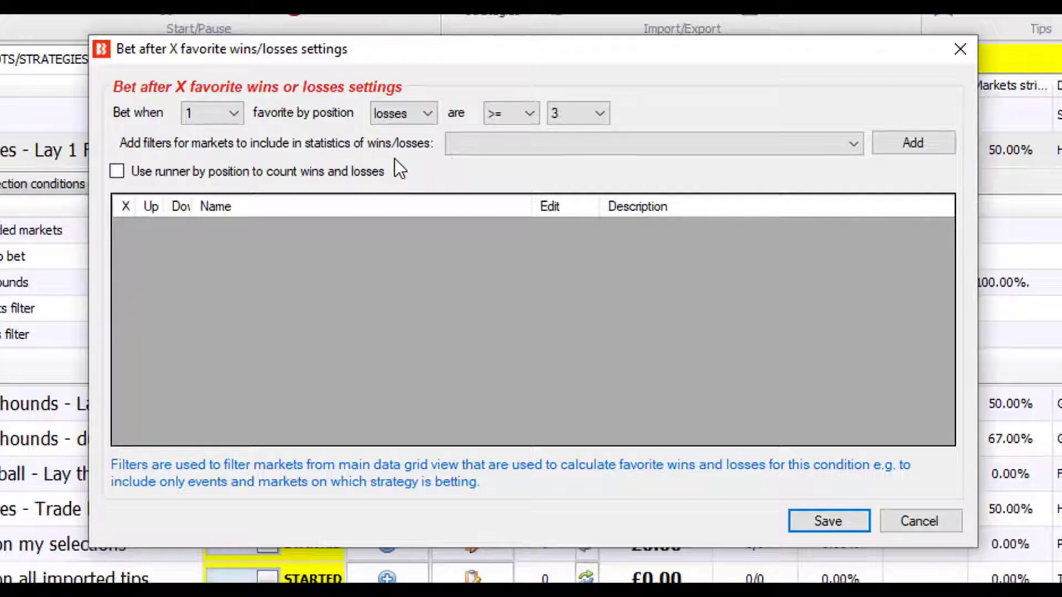
Step: Try adding a Racing - Min/max race distance filter, converting 6.00f to meters and setting the minimum distance to 1208 meters
click(472, 149)
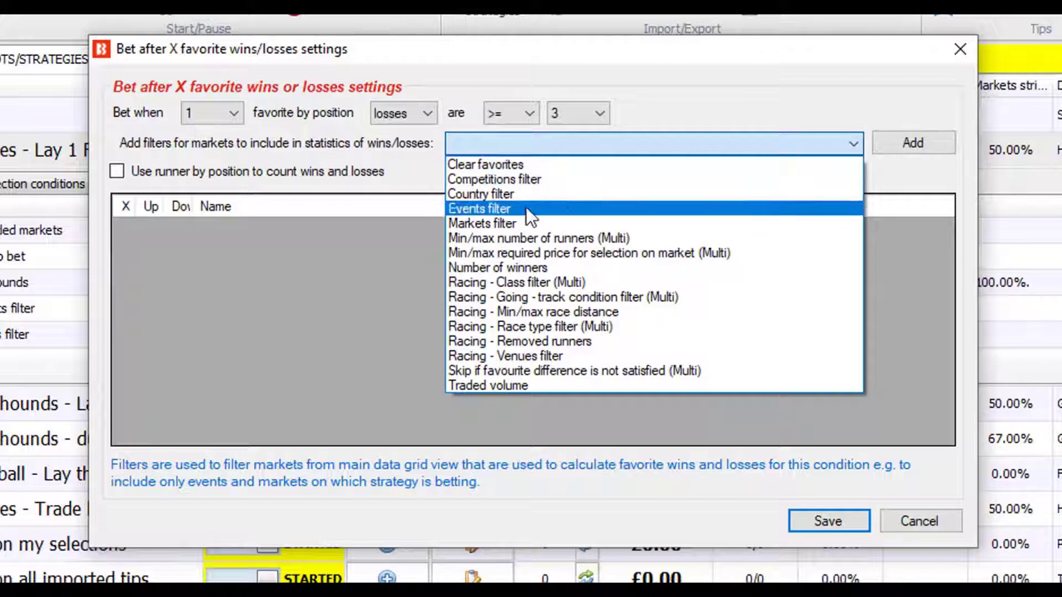
click(637, 313)
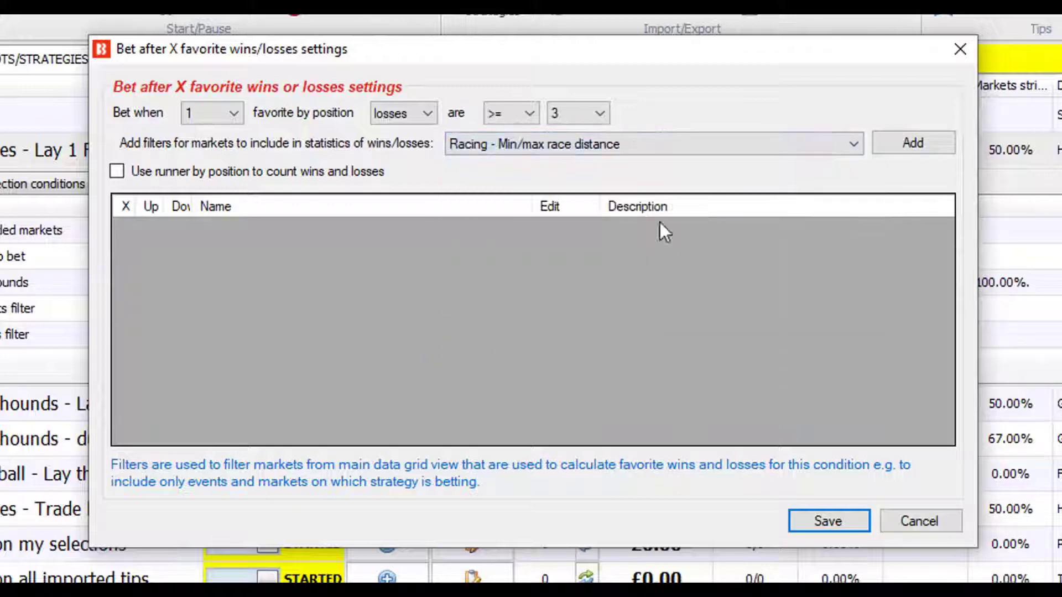
click(889, 145)
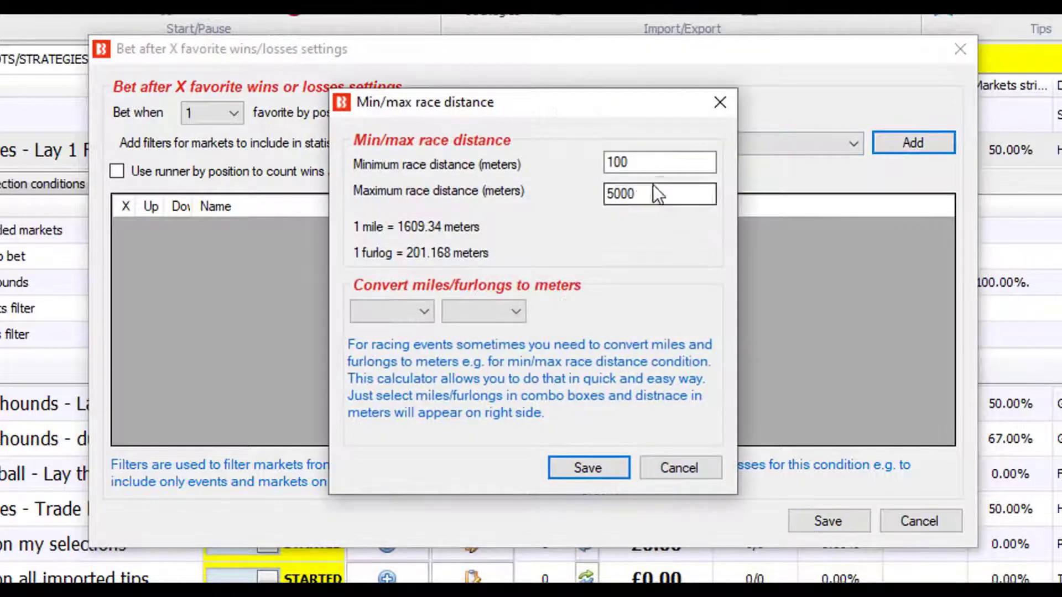
click(426, 311)
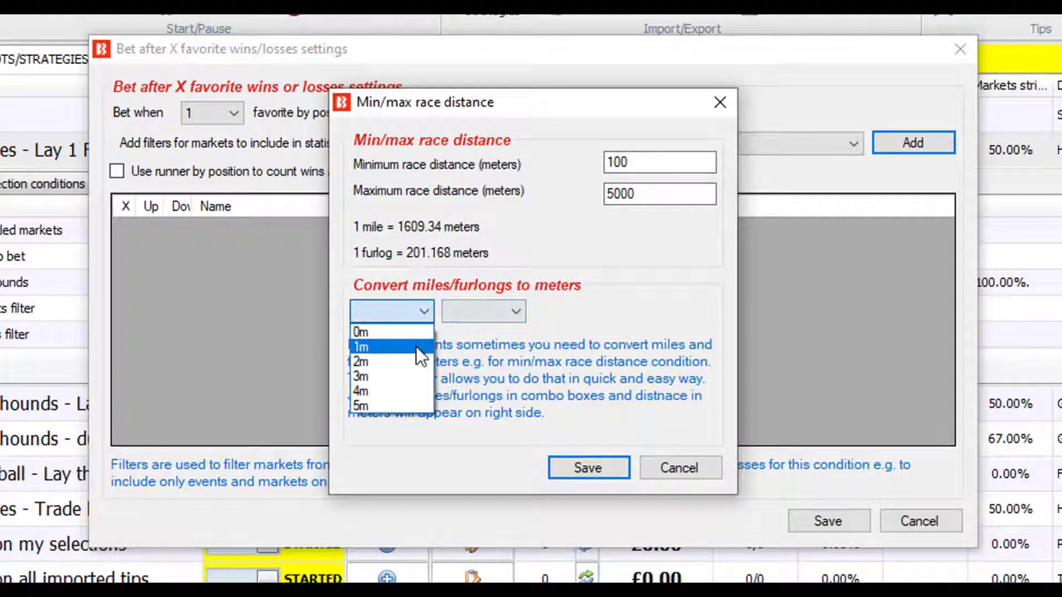
click(418, 335)
click(480, 313)
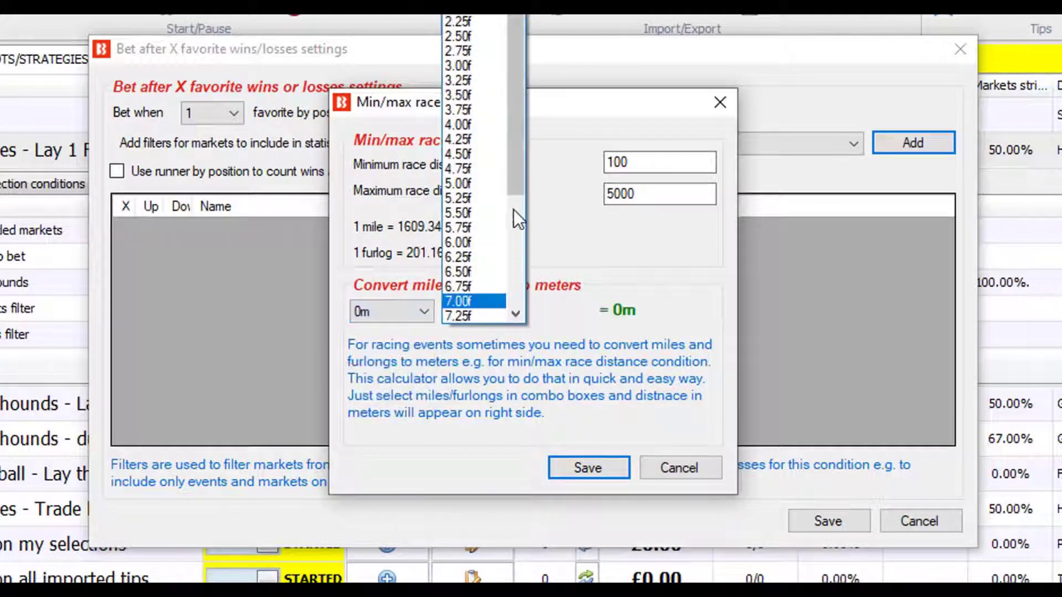
click(480, 242)
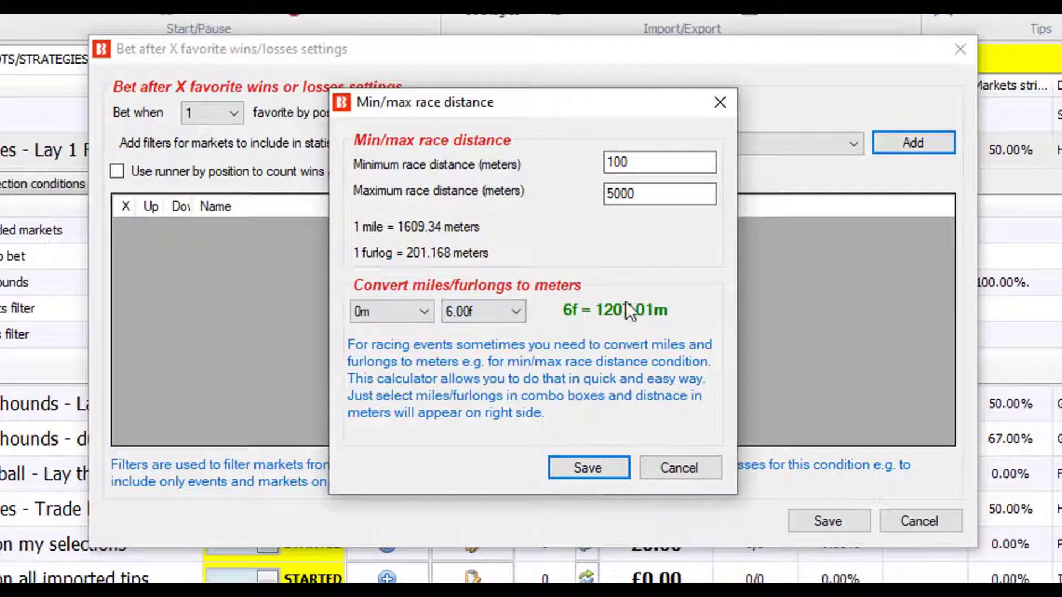
double_click(652, 163)
text(1208)
click(623, 469)
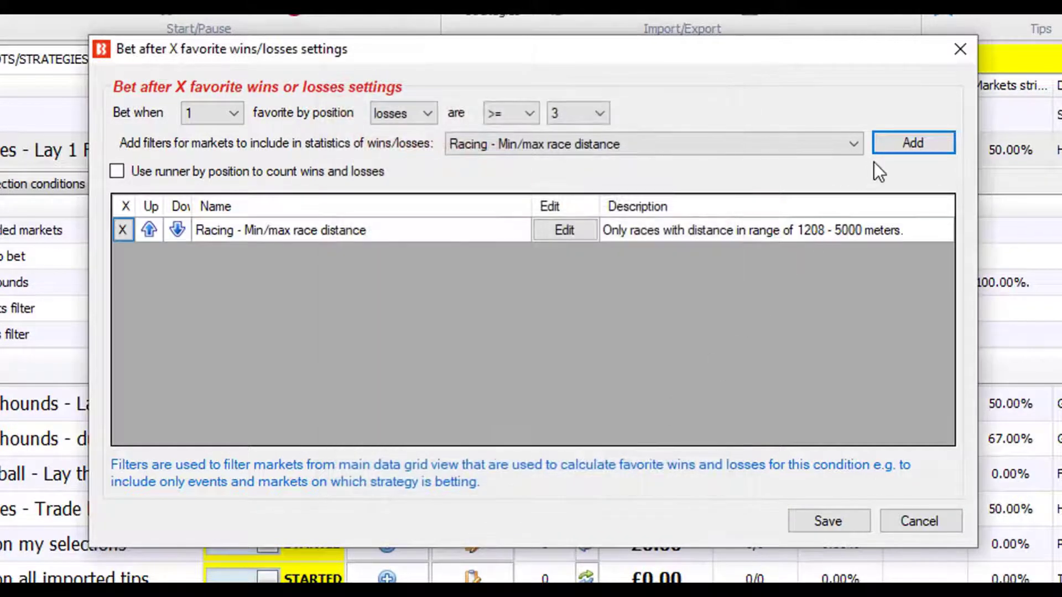
Step: Try adding a race type filter that allows Flat races, and count wins and losses using runner by position
click(900, 146)
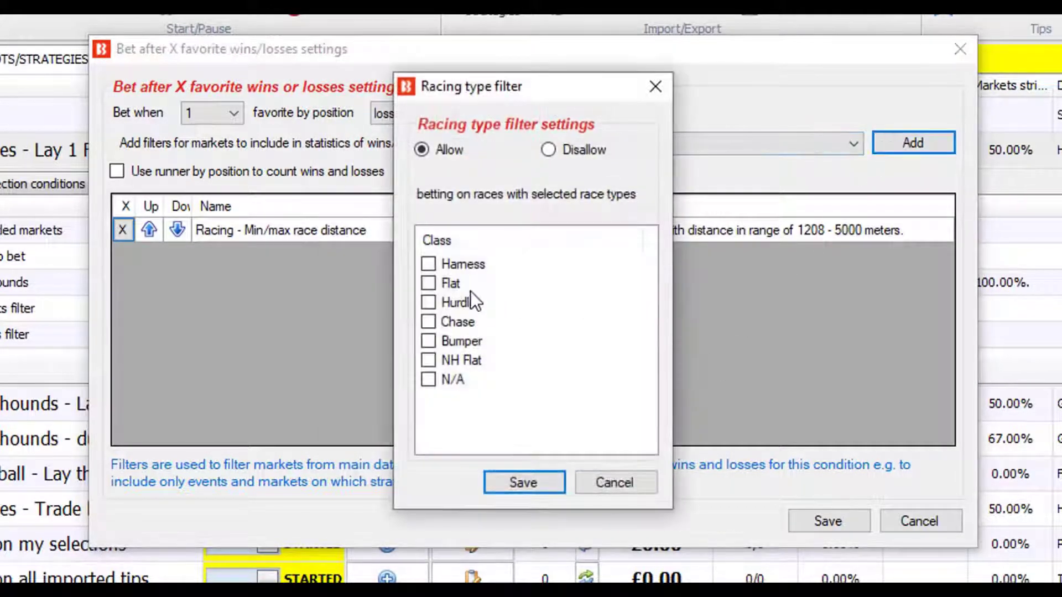
click(428, 283)
click(521, 484)
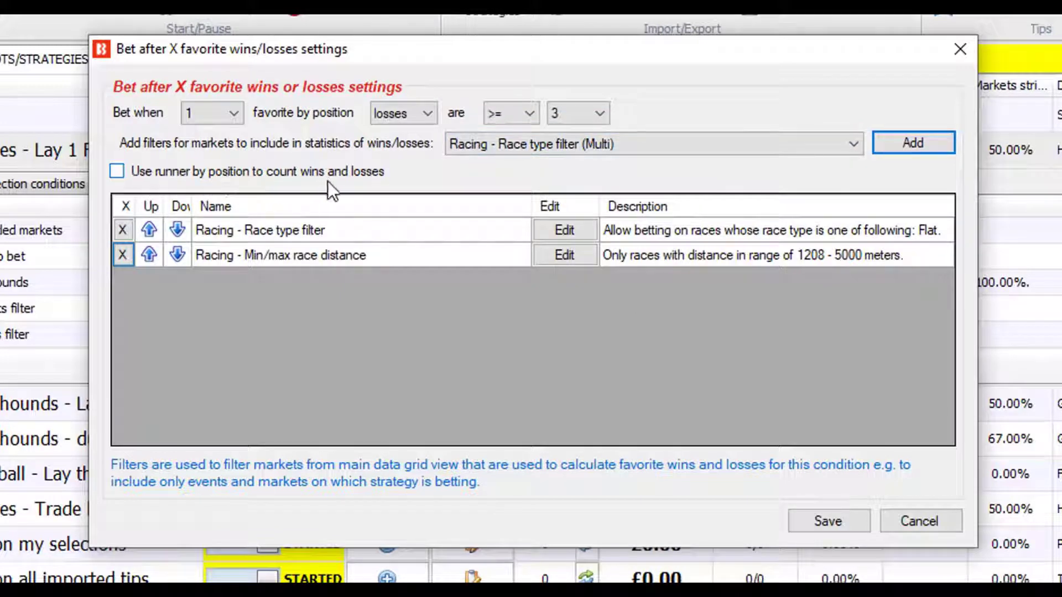
click(116, 171)
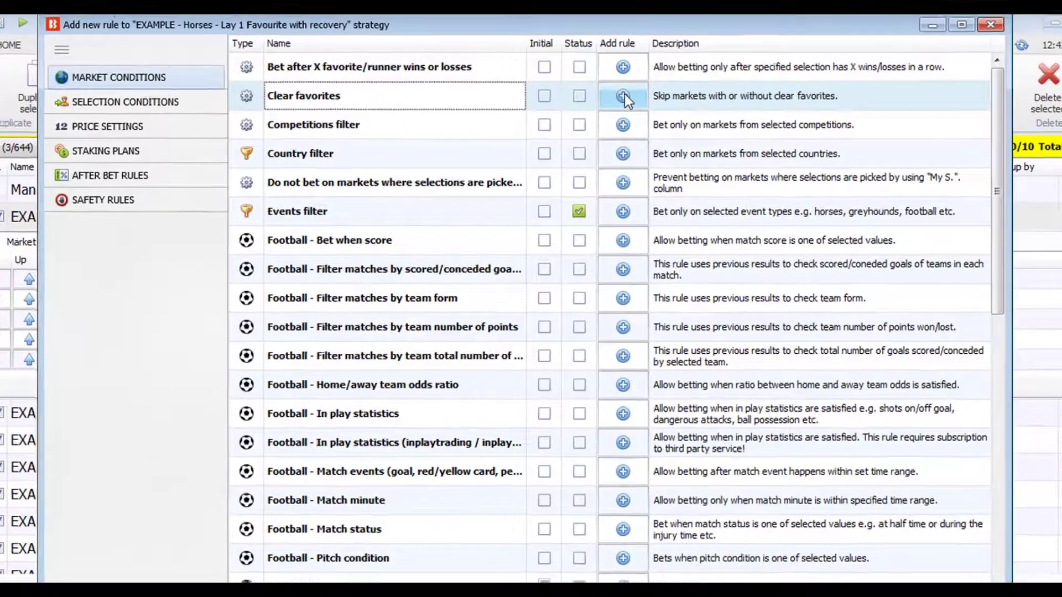
Step: Open the Clear favorites rule and try the options to skip markets with a clear favorite and with no clear favorite
click(622, 100)
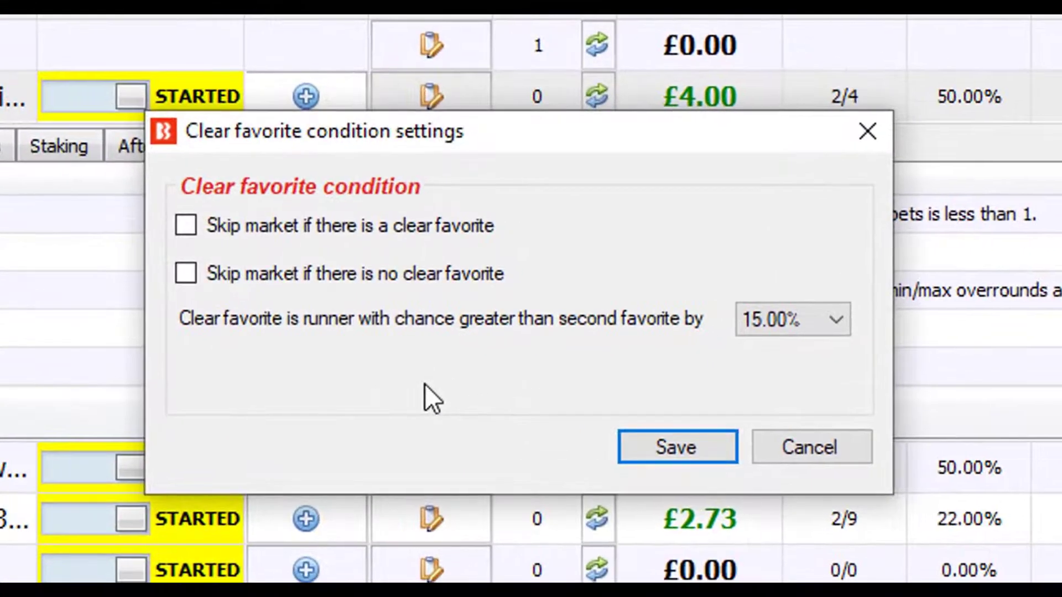
click(260, 228)
click(260, 228)
click(269, 275)
click(269, 274)
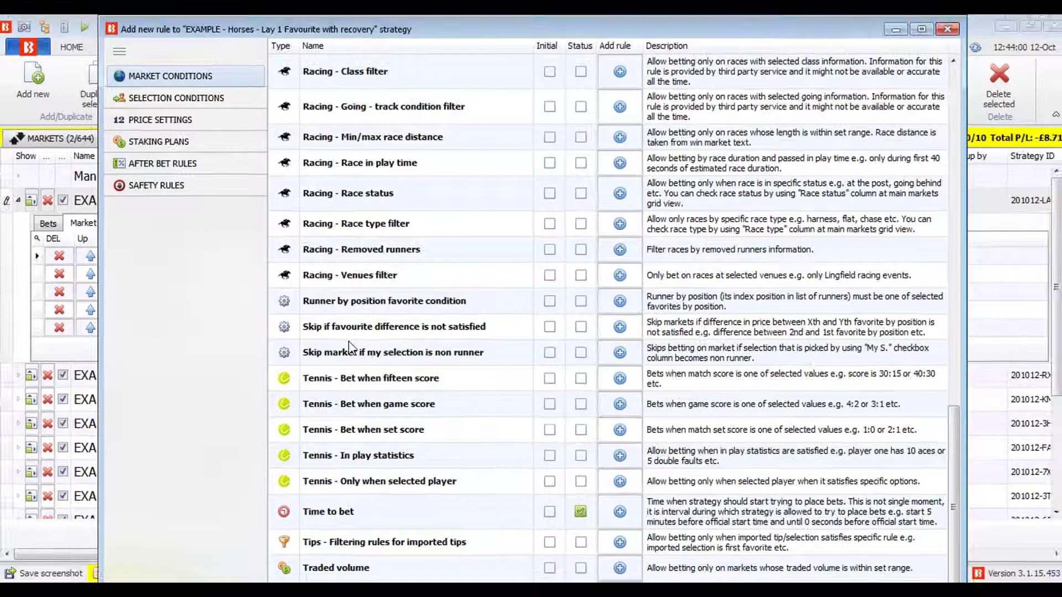
Step: Examine the price type and percentage options of the Skip if favourite difference is not satisfied rule
click(347, 336)
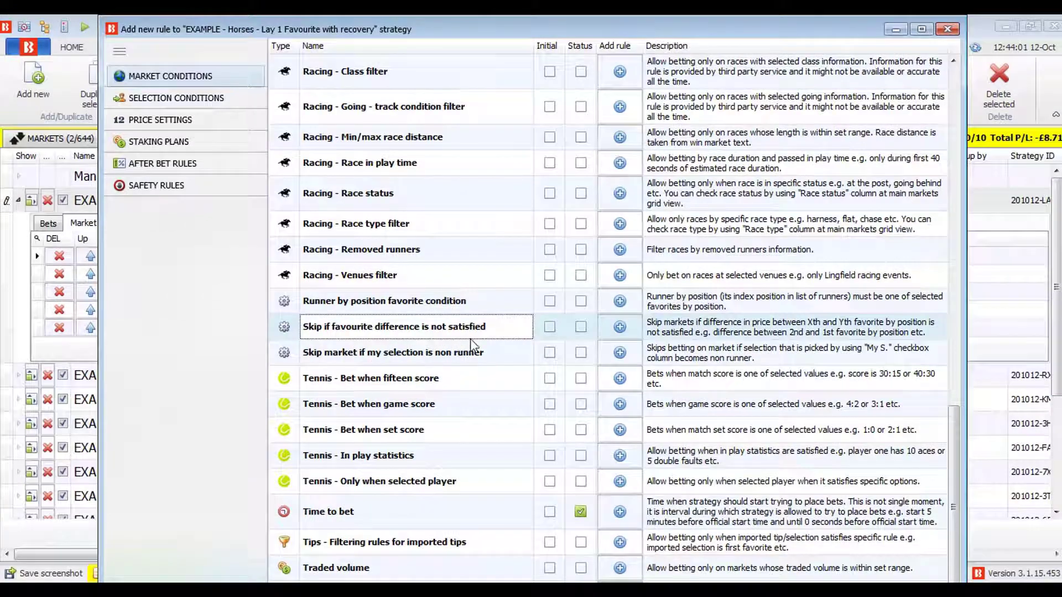
click(620, 327)
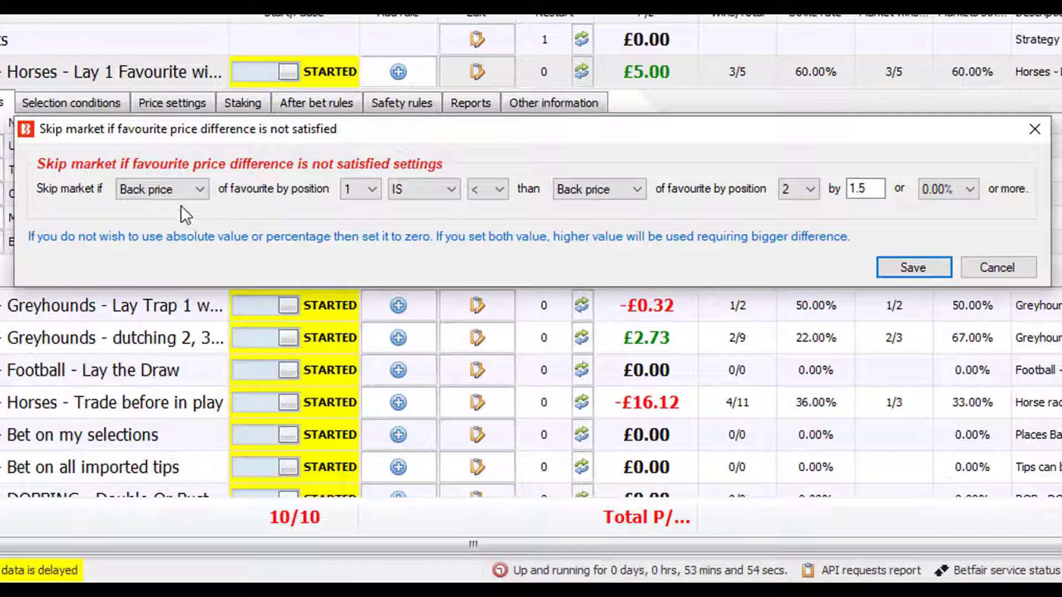
click(174, 190)
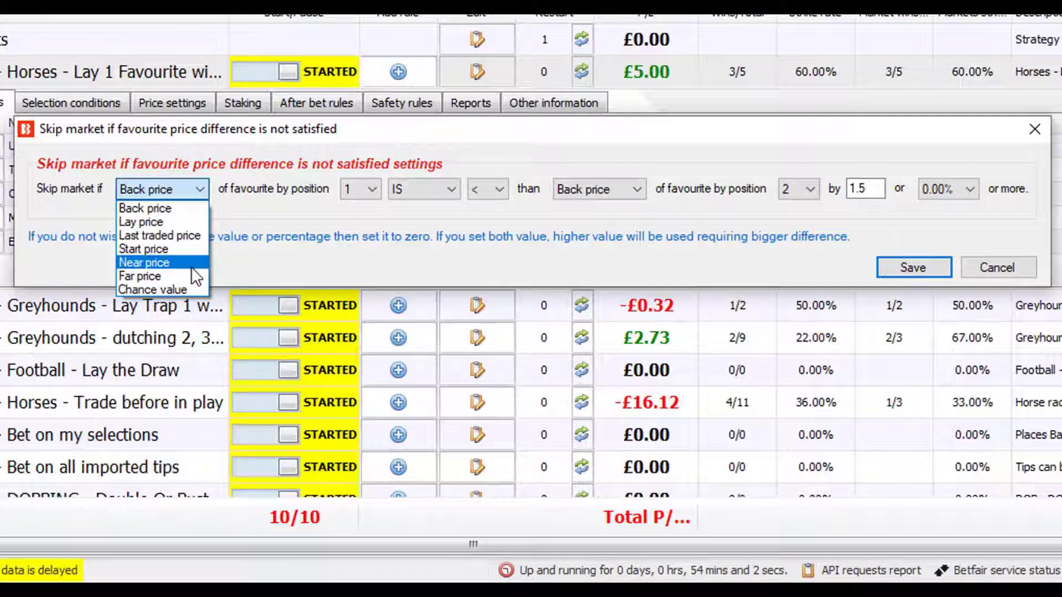
key(Escape)
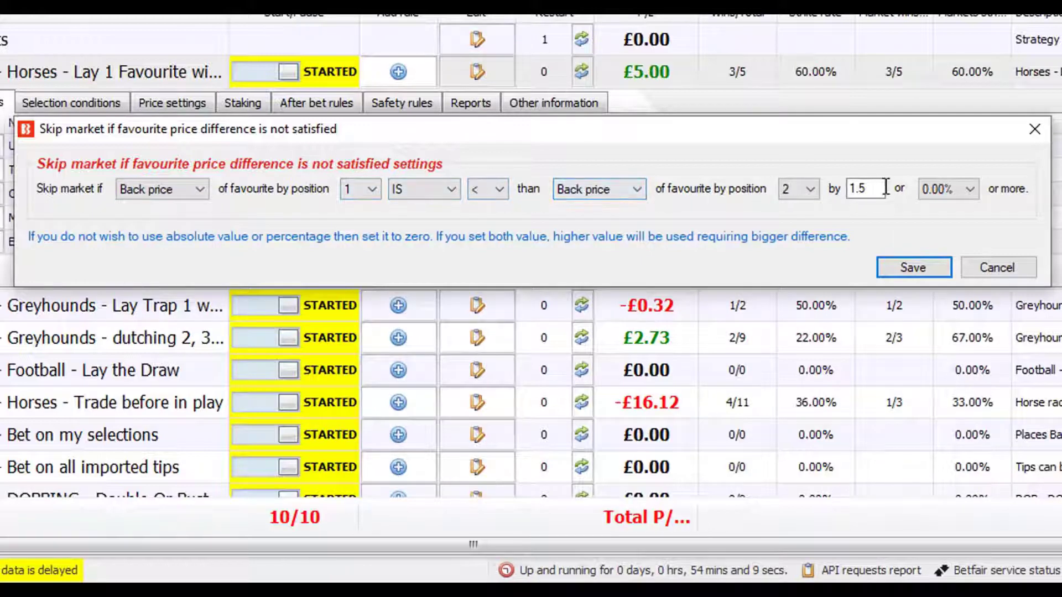
click(943, 190)
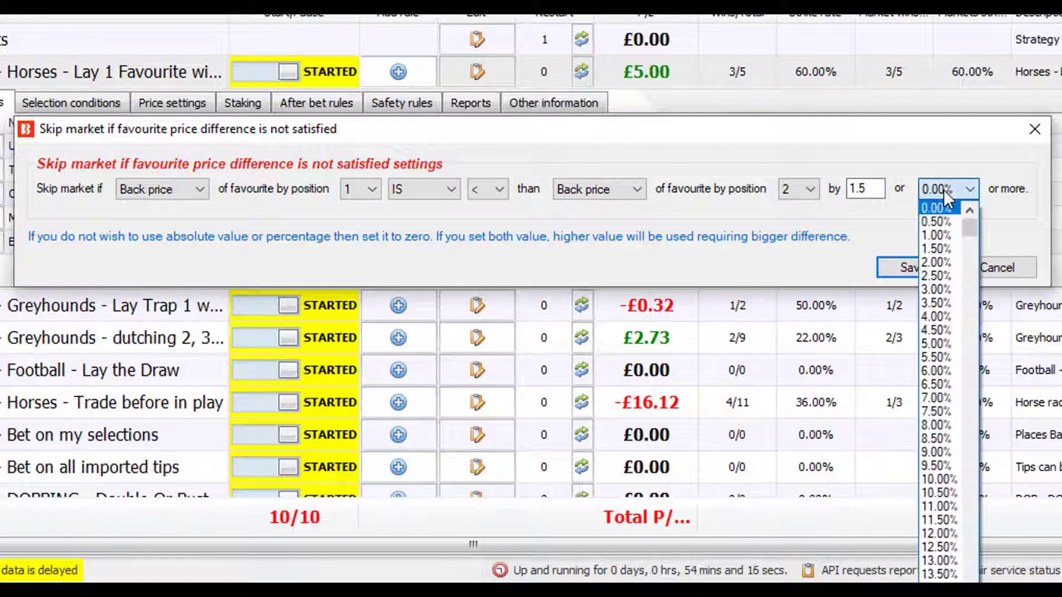
click(943, 190)
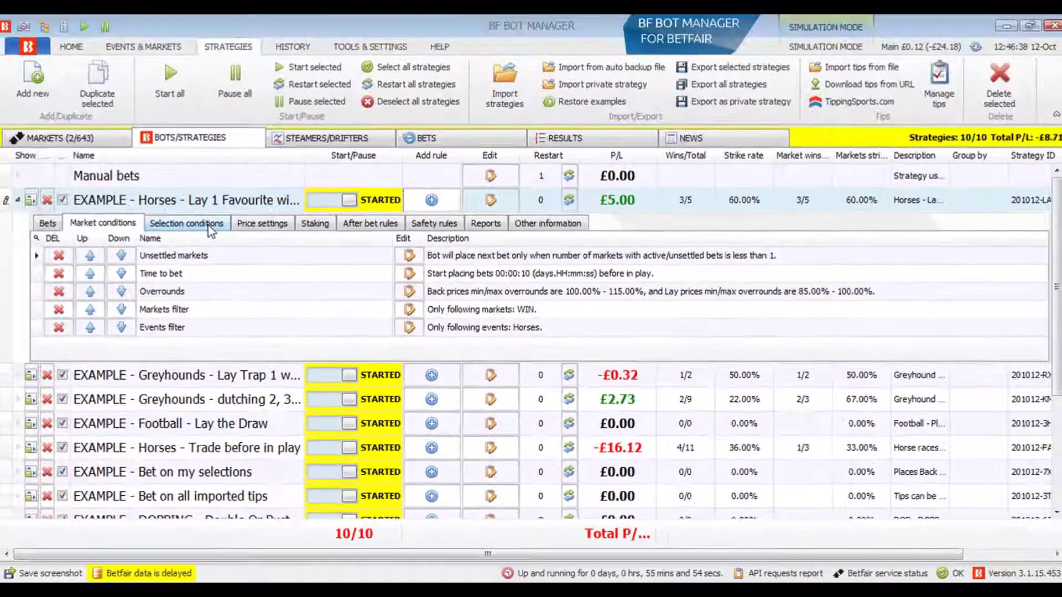
Step: Open the Racing - Bet type by reduction factor selection rule for the horse lay strategy and try switching reduction factor and chance
click(209, 227)
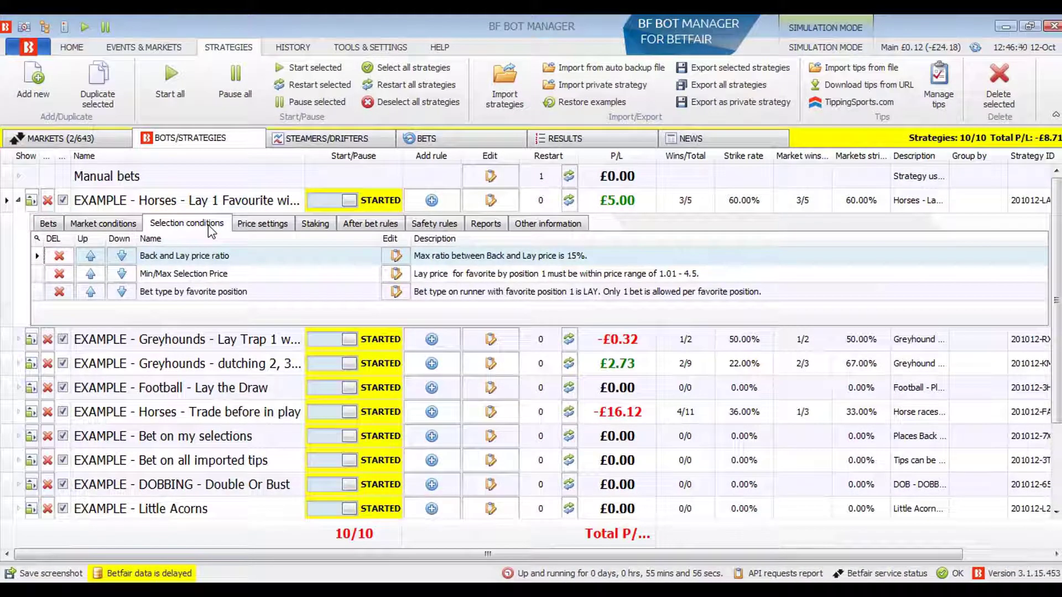
click(438, 209)
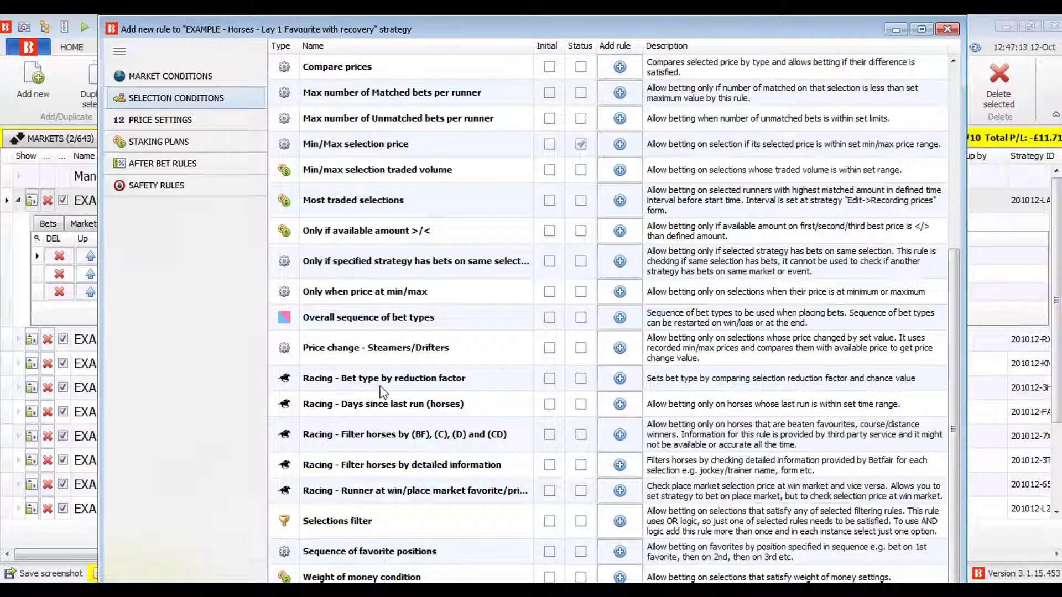
click(635, 387)
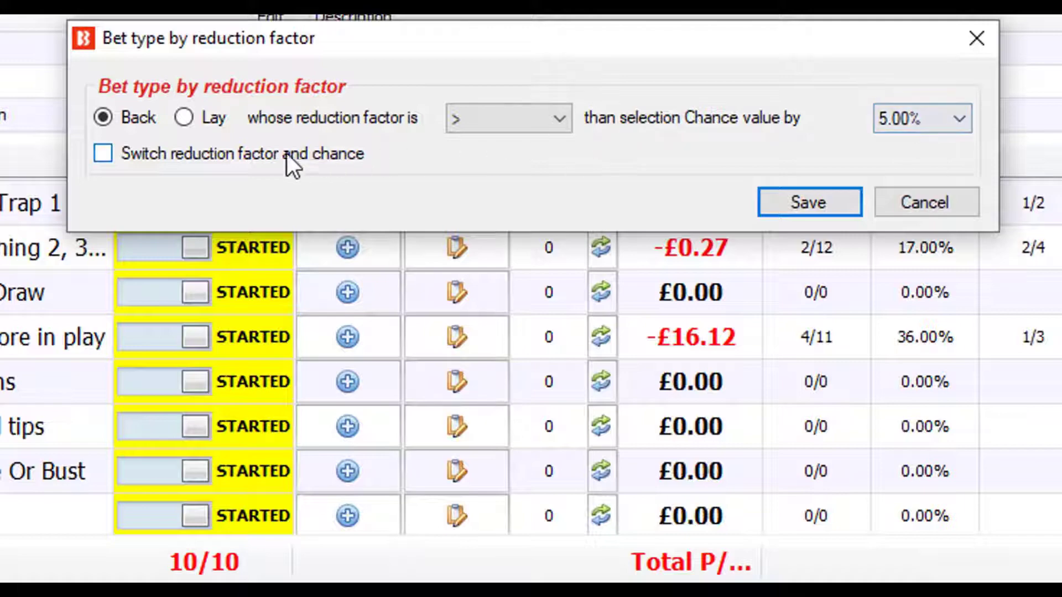
click(232, 157)
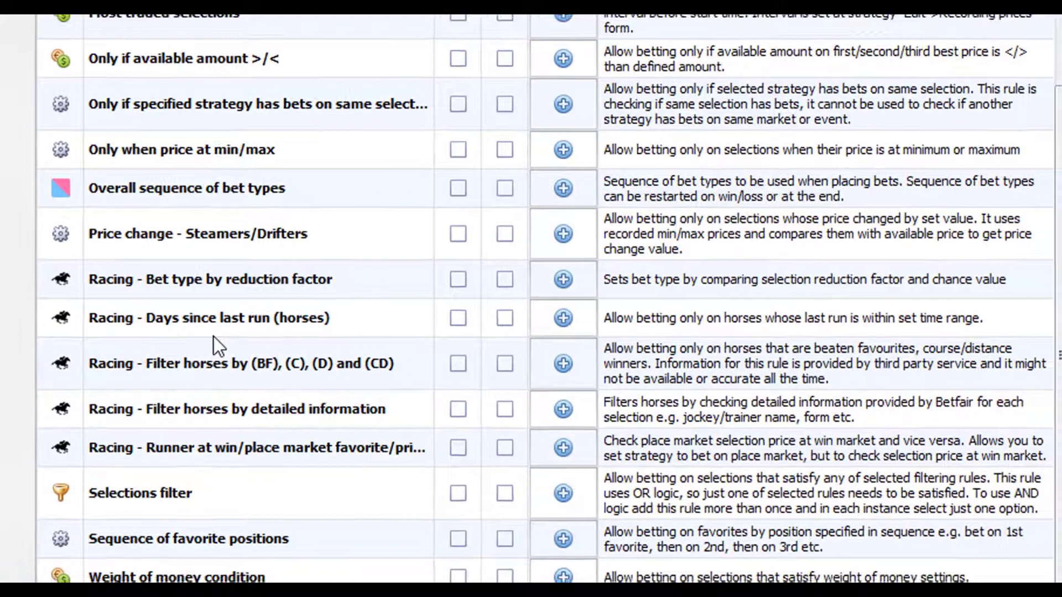
Step: Open the Racing - Days since last run rule and try allowing only horses whose last run was > 50 days ago
click(563, 318)
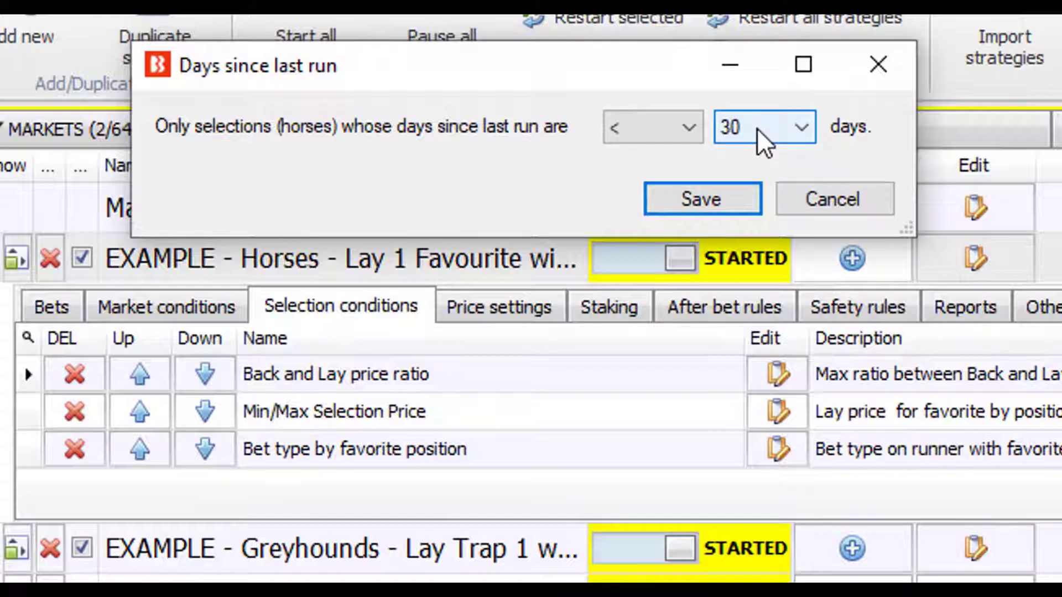
click(673, 129)
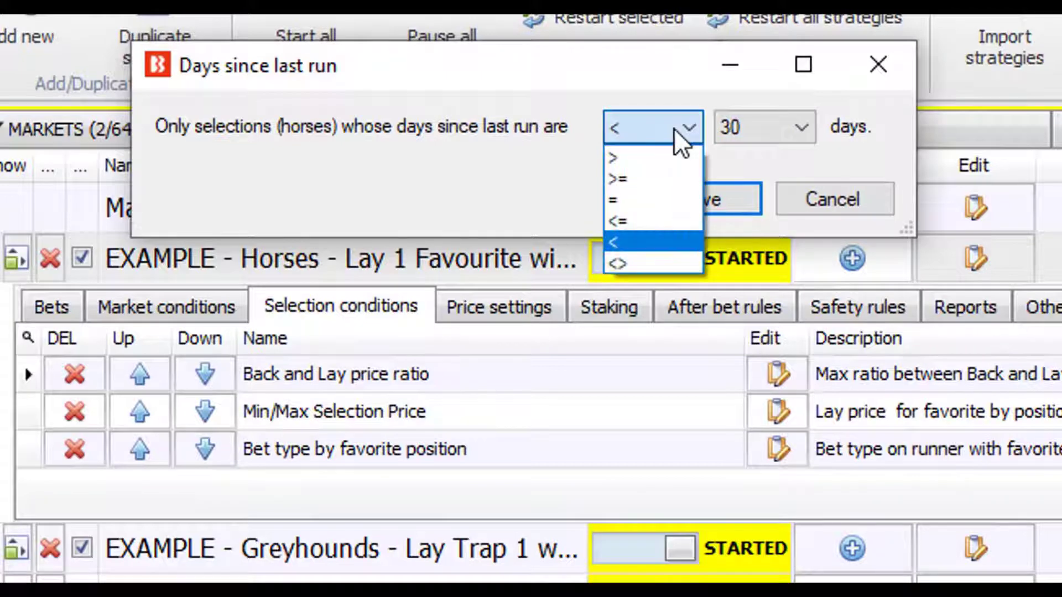
click(676, 158)
click(745, 126)
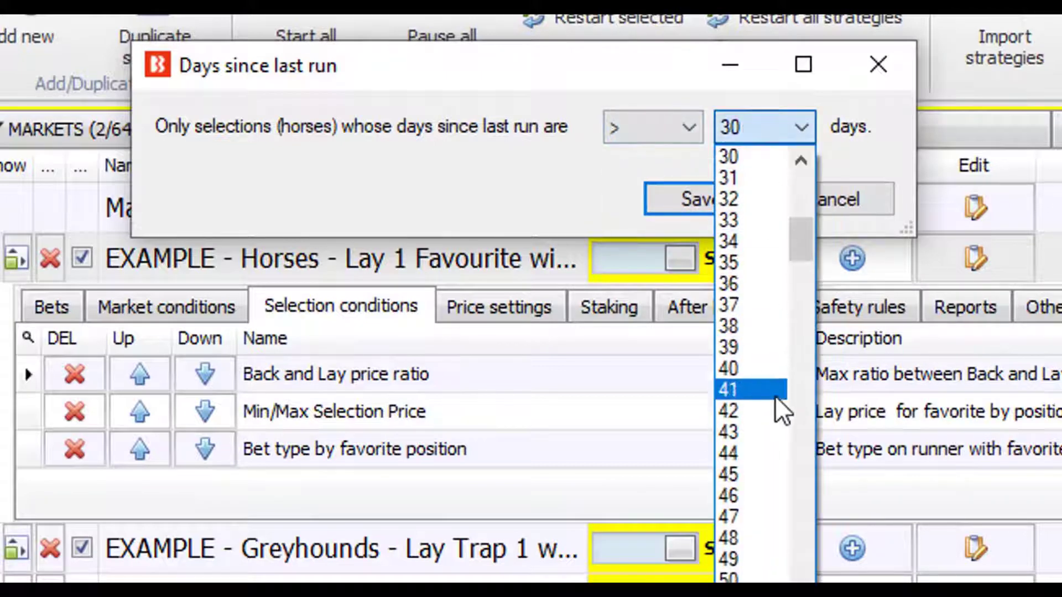
click(777, 575)
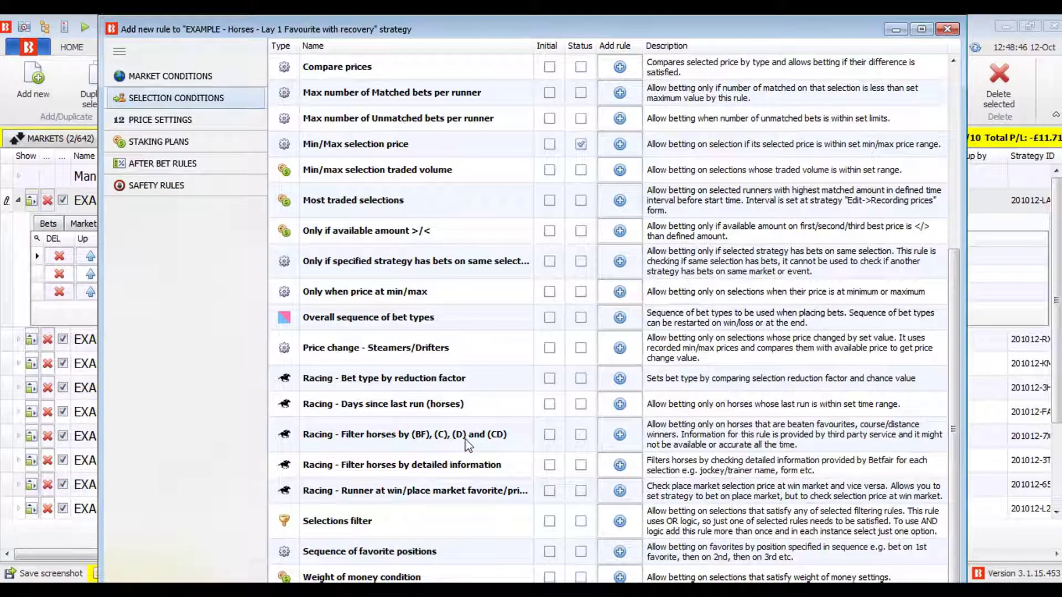
Step: Open the rule filtering horses by (BF), (C), (D) and (CD) and try allowing only course and distance winners
click(620, 435)
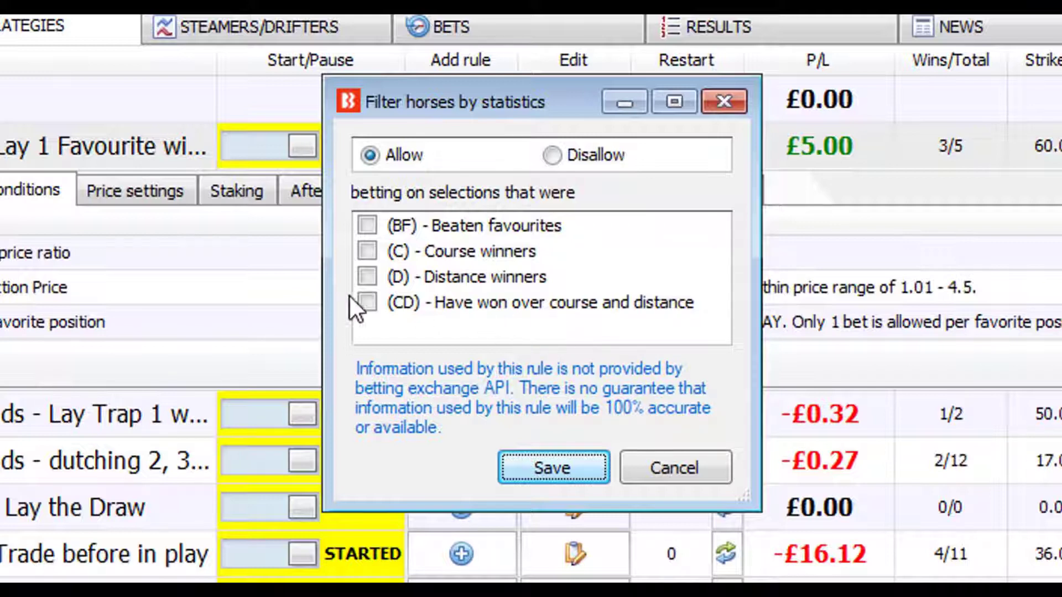
click(376, 306)
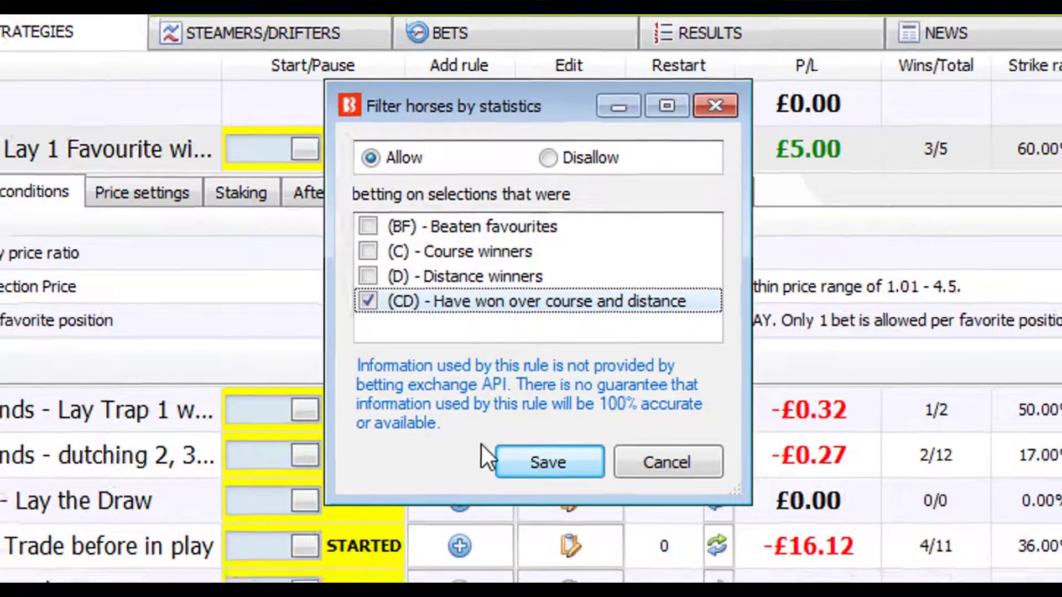
click(501, 461)
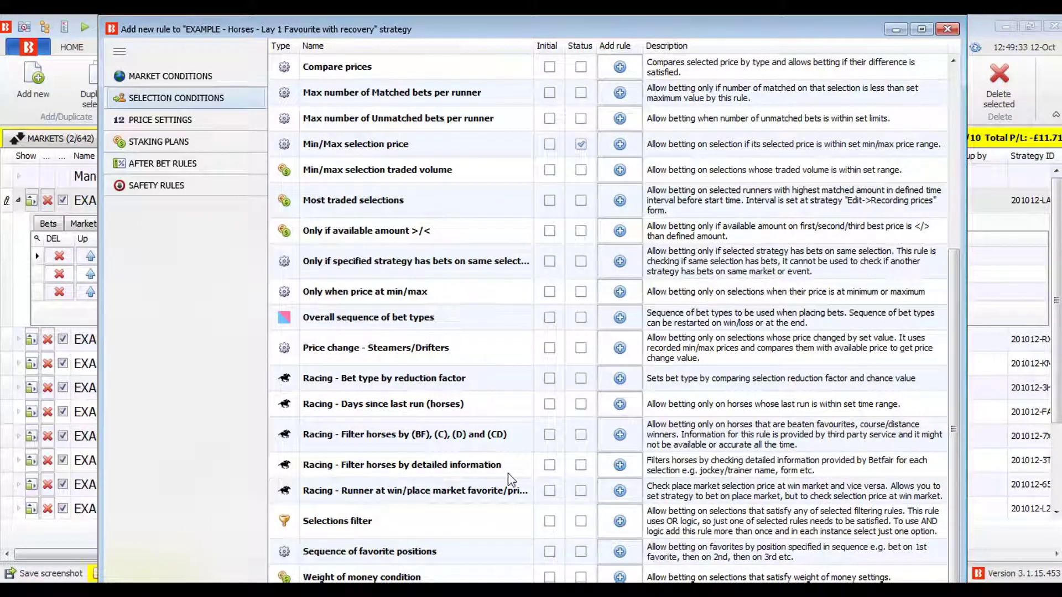
Step: Open the Racing - Filter horses by detailed information rule and try allowing only horses whose FORM ends with 1
click(618, 466)
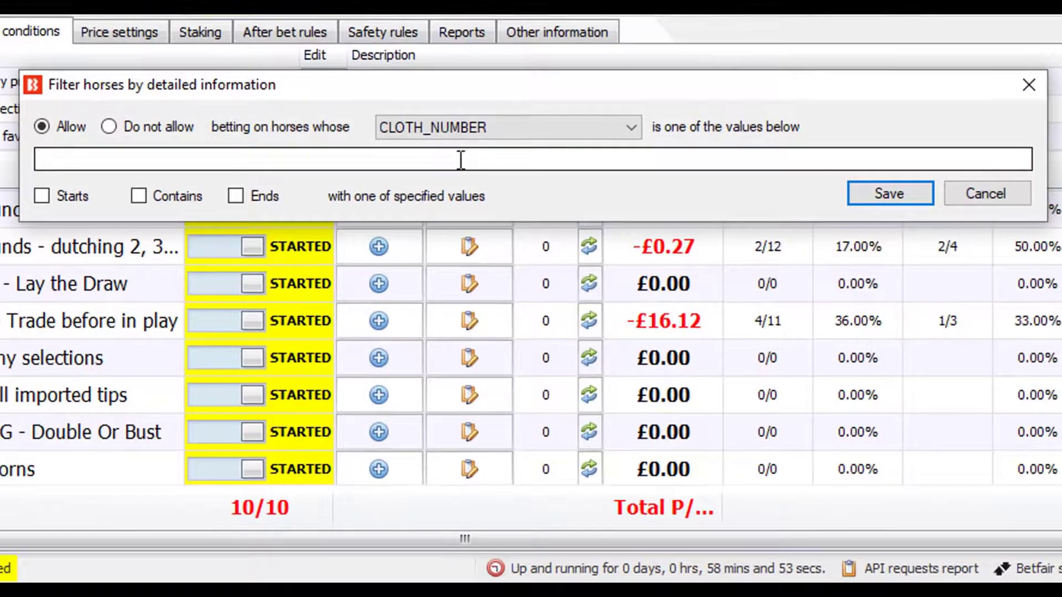
click(503, 124)
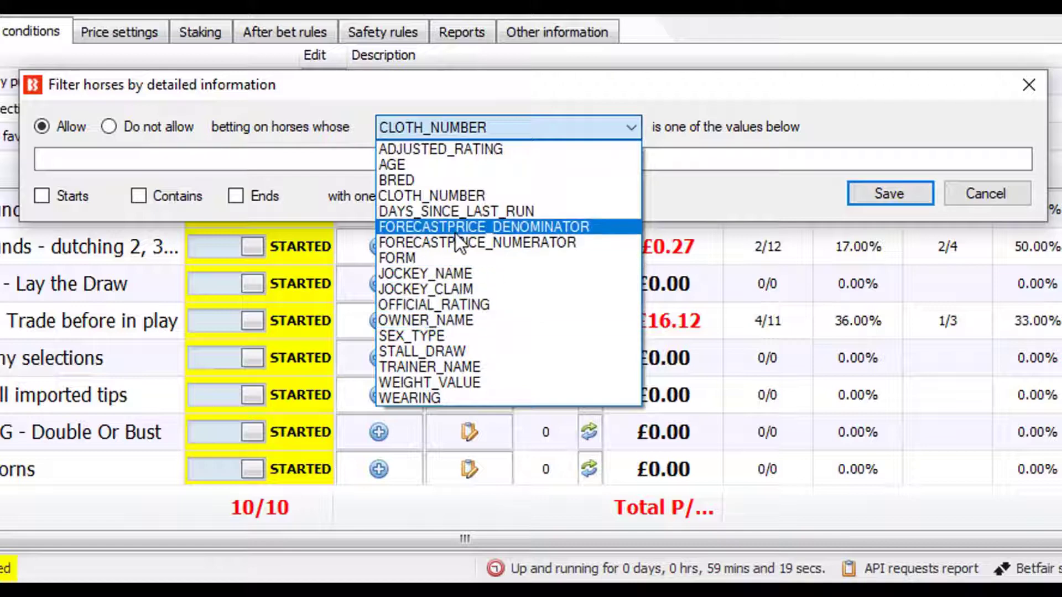
click(474, 264)
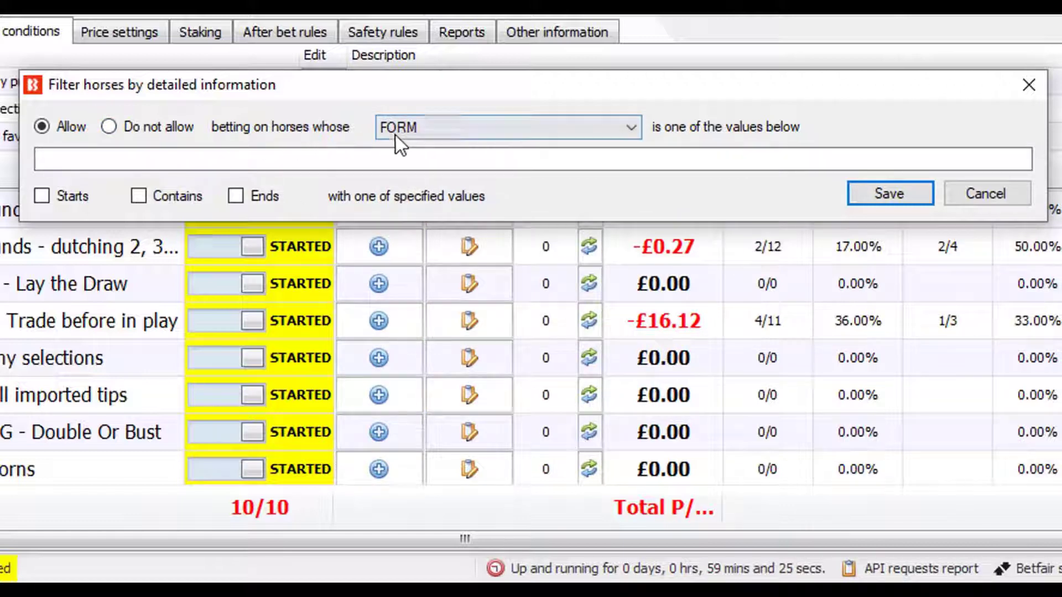
click(714, 158)
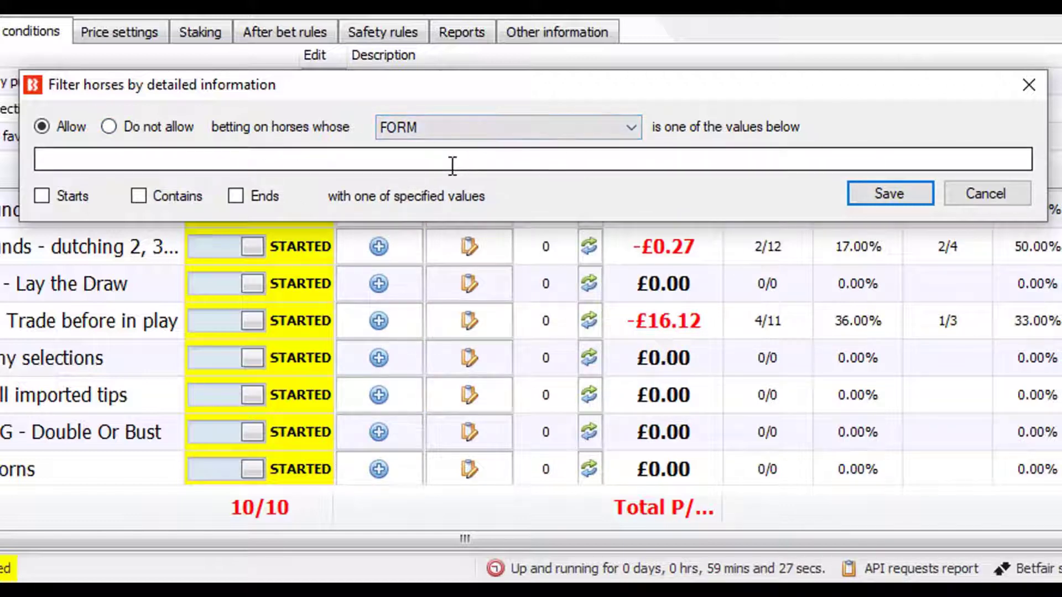
text(1)
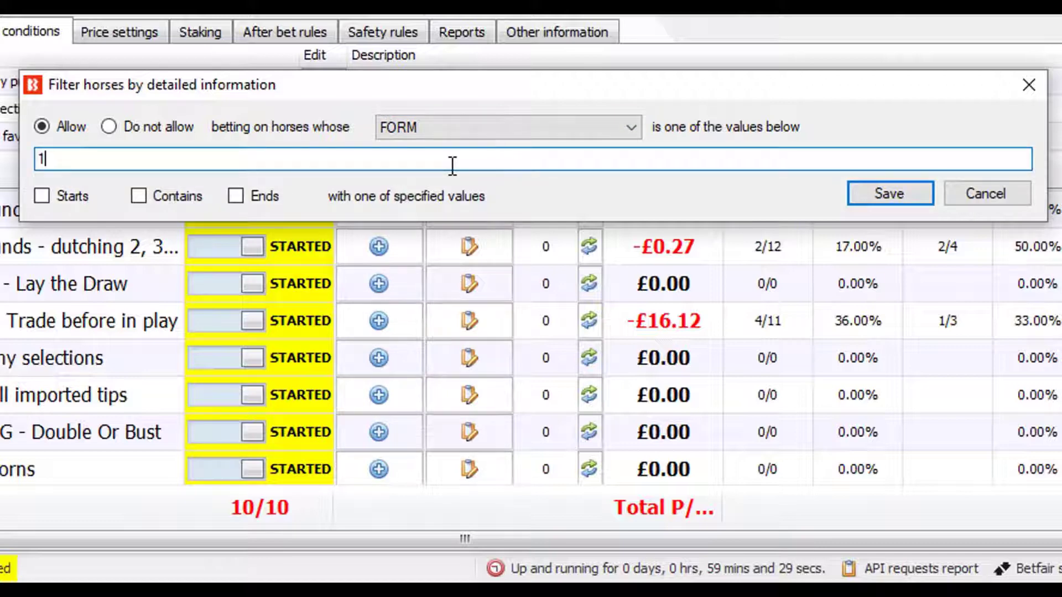
click(245, 198)
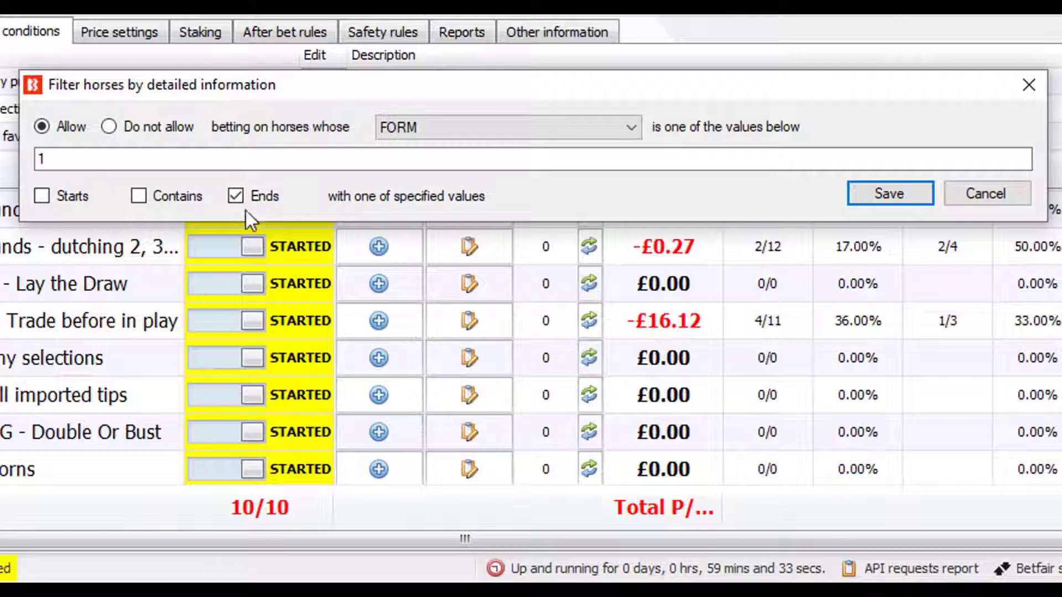
click(72, 160)
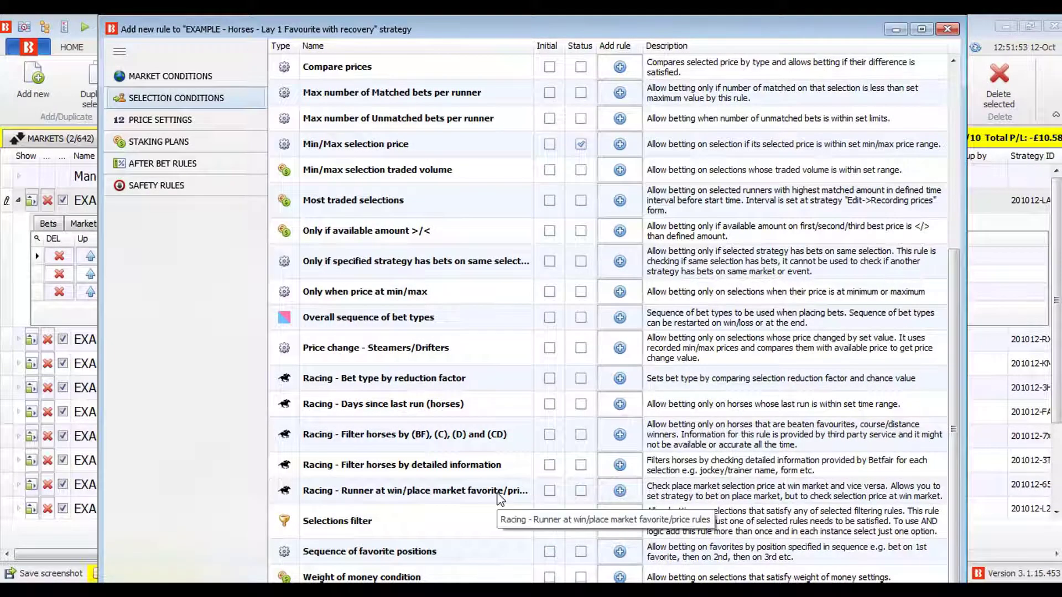
Step: Open the Racing - Runner at win/place market favorite/price rule and examine its price types, Win/Place choice, before in play and same favourite position options
click(619, 490)
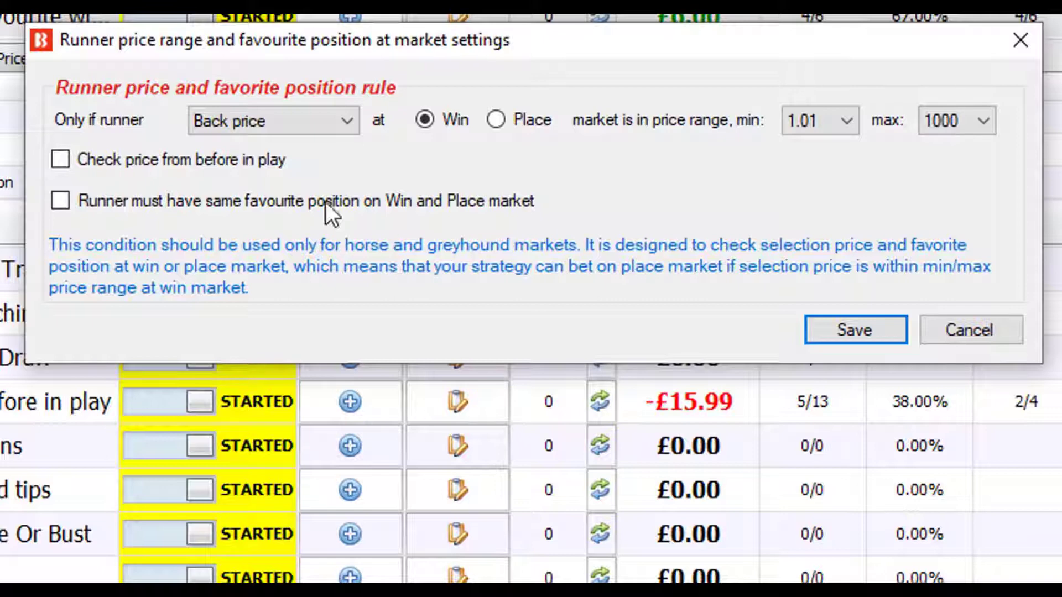
click(292, 121)
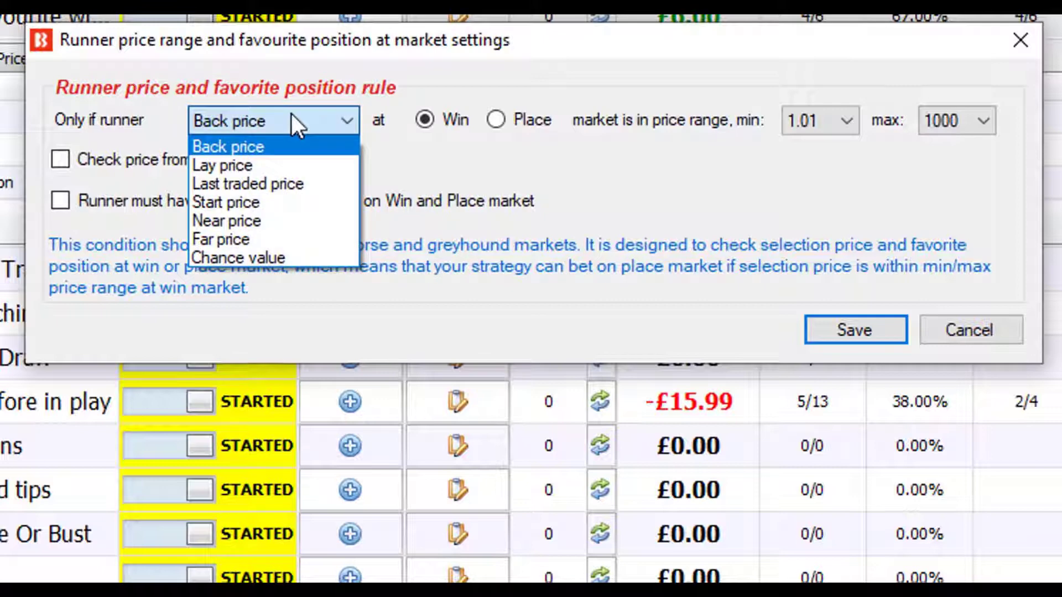
click(291, 114)
click(510, 120)
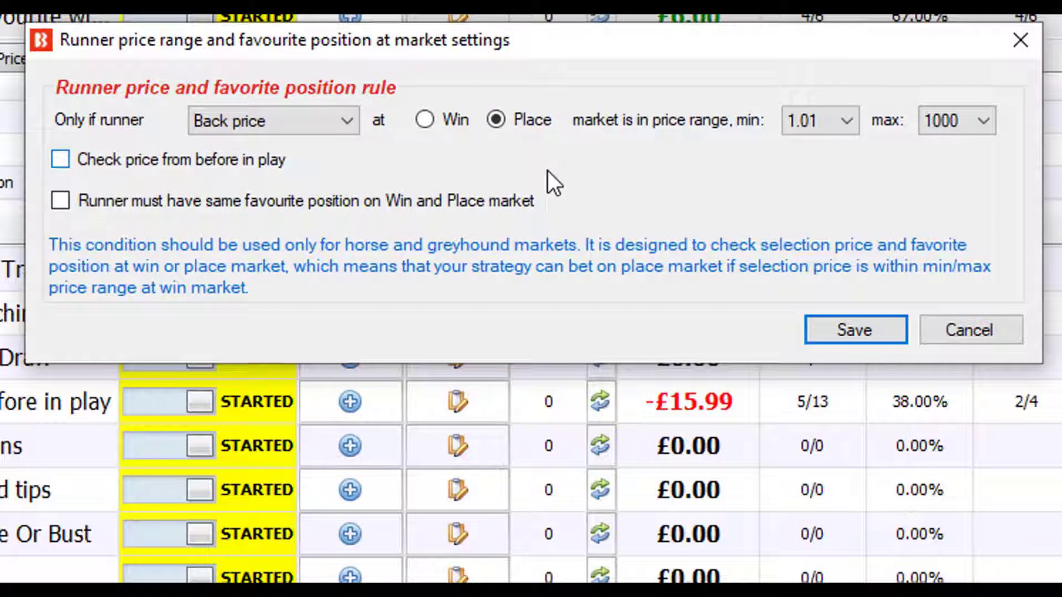
click(450, 124)
click(206, 168)
click(206, 168)
click(450, 208)
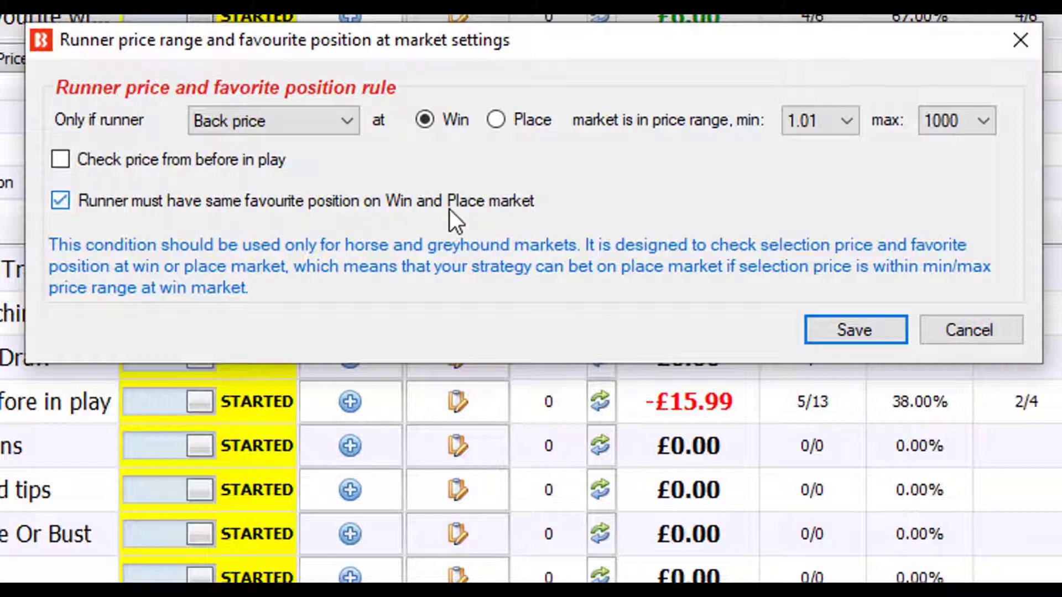
click(449, 208)
Step: Set the runner's maximum back price at the Win market to 3 and enable checking the price from before in play
click(932, 117)
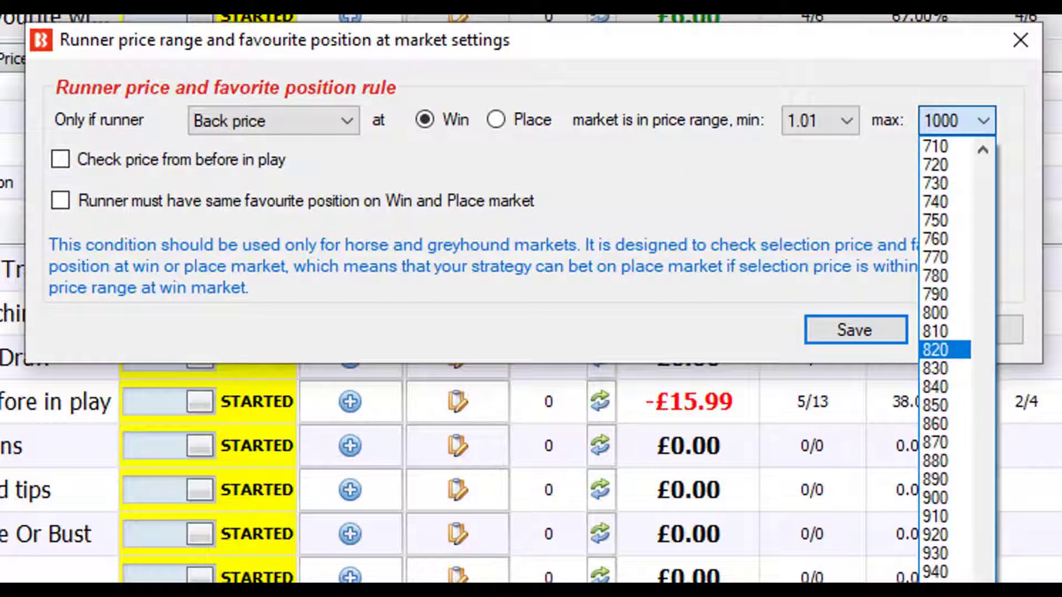
click(959, 521)
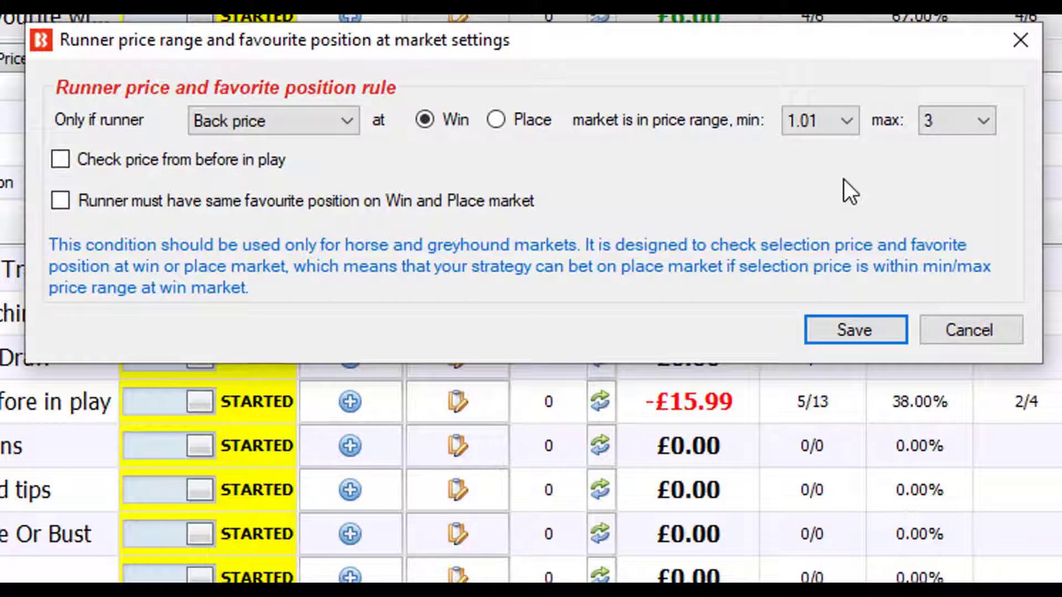
click(117, 158)
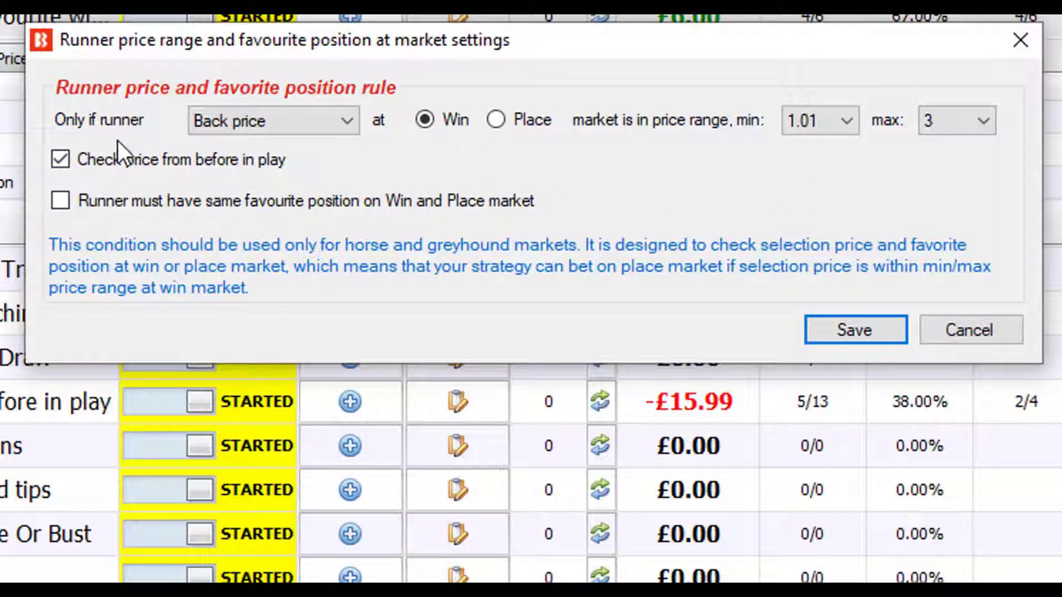